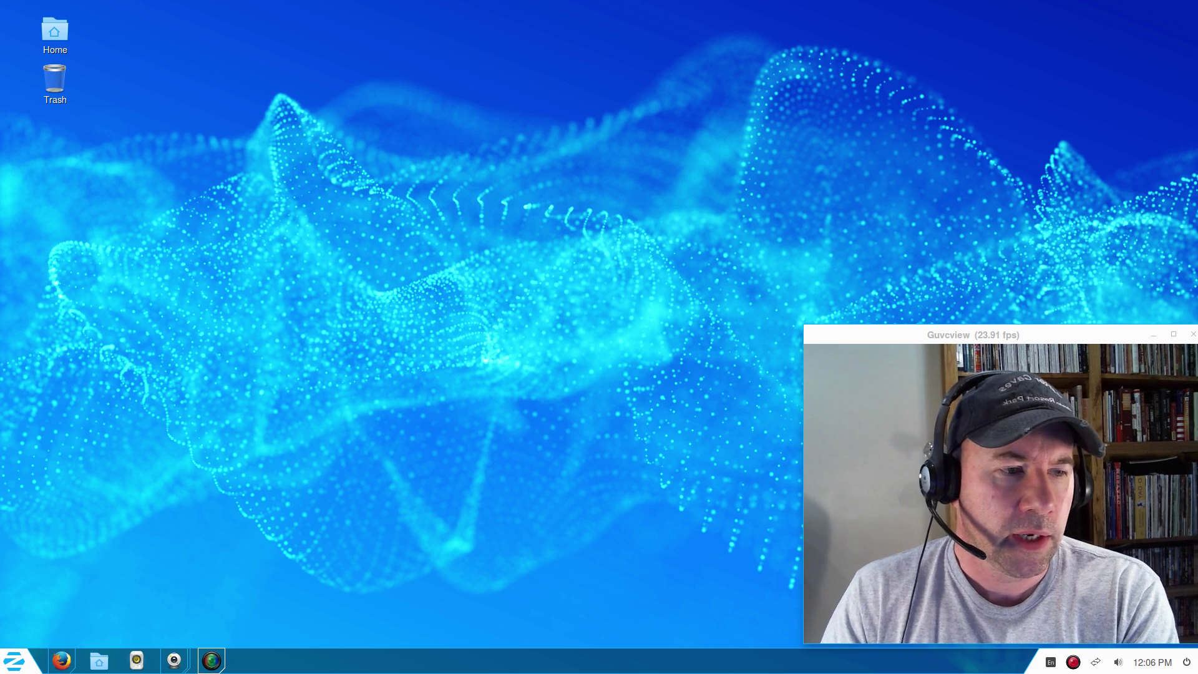
# Switch to Firefox and read the Zorin OS 10 blog post from its headline through the new icon theme showcase
pyautogui.click(61, 660)
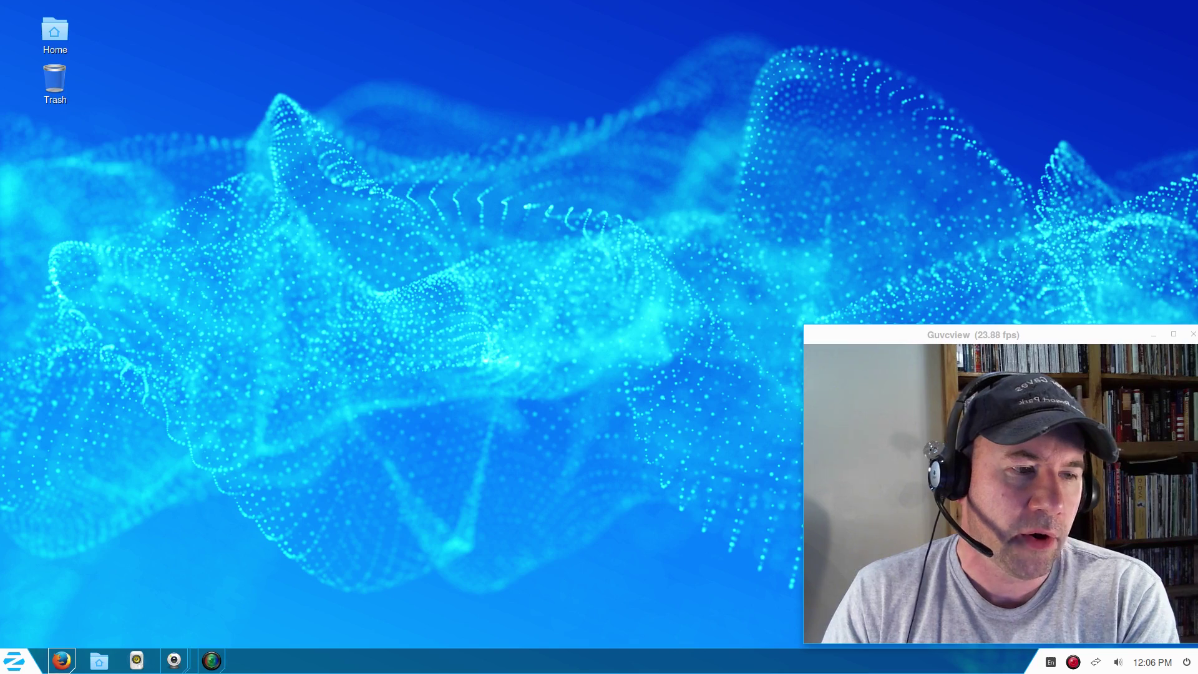
pyautogui.moveTo(715, 29); pyautogui.dragTo(267, 28)
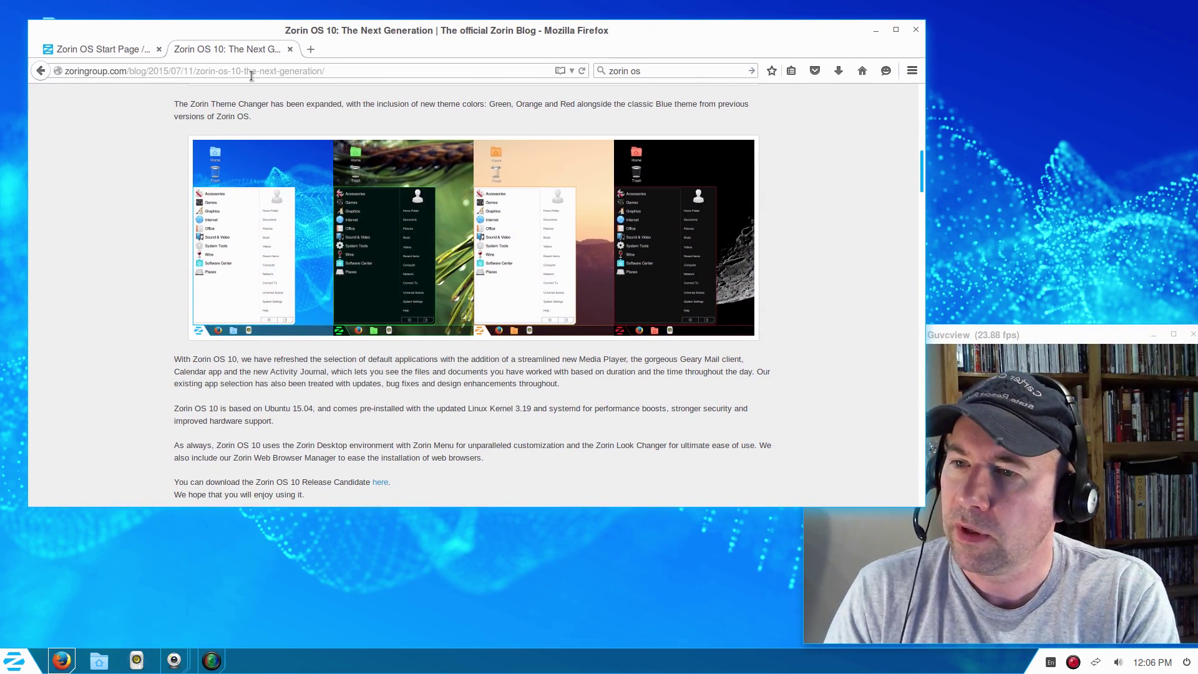
pyautogui.scroll(5, 836, 320)
pyautogui.scroll(10, 834, 316)
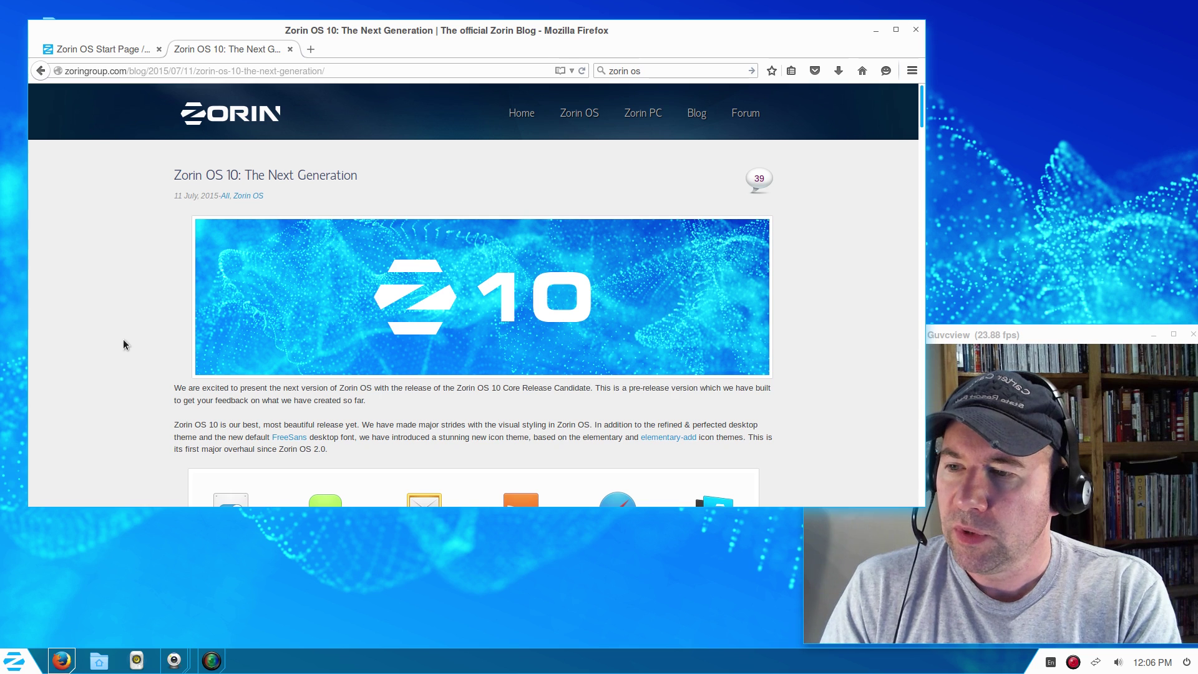
pyautogui.scroll(-2, 123, 340)
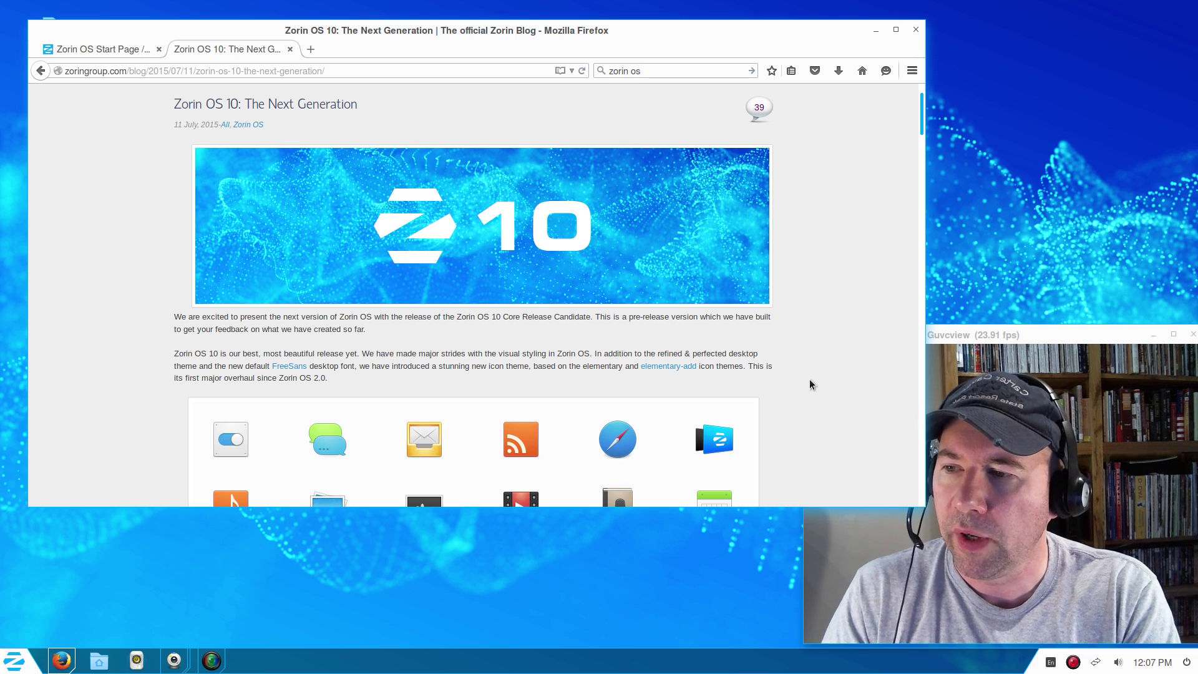
pyautogui.scroll(-2, 656, 363)
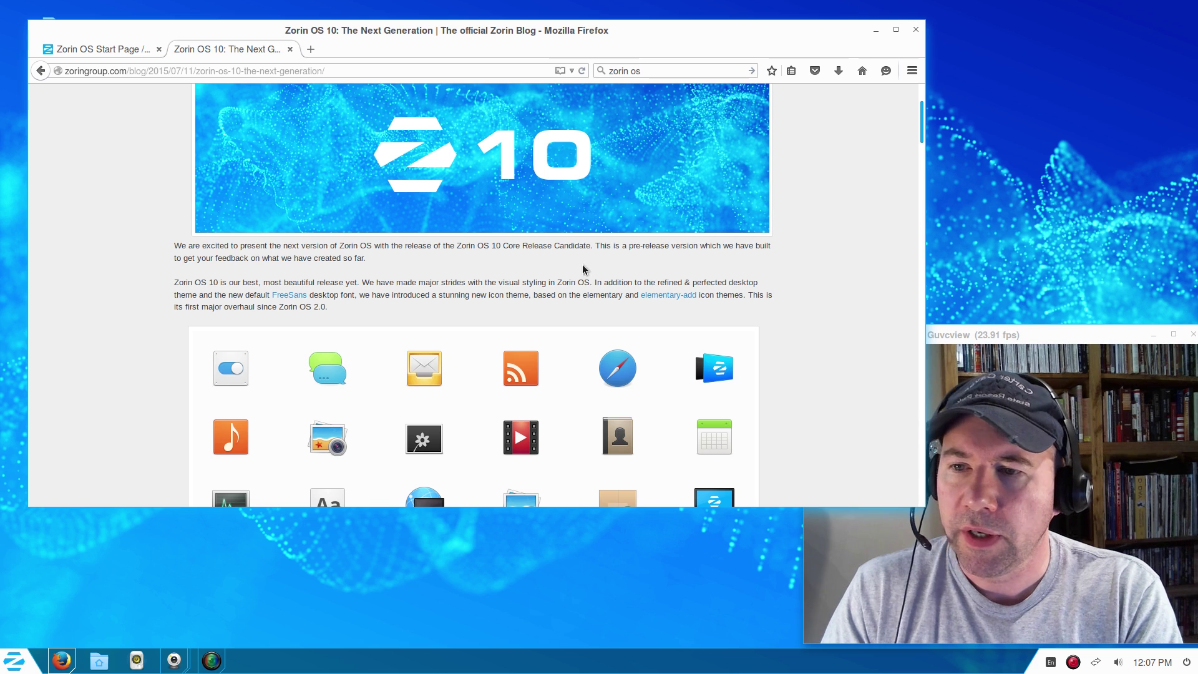
pyautogui.scroll(-2, 355, 270)
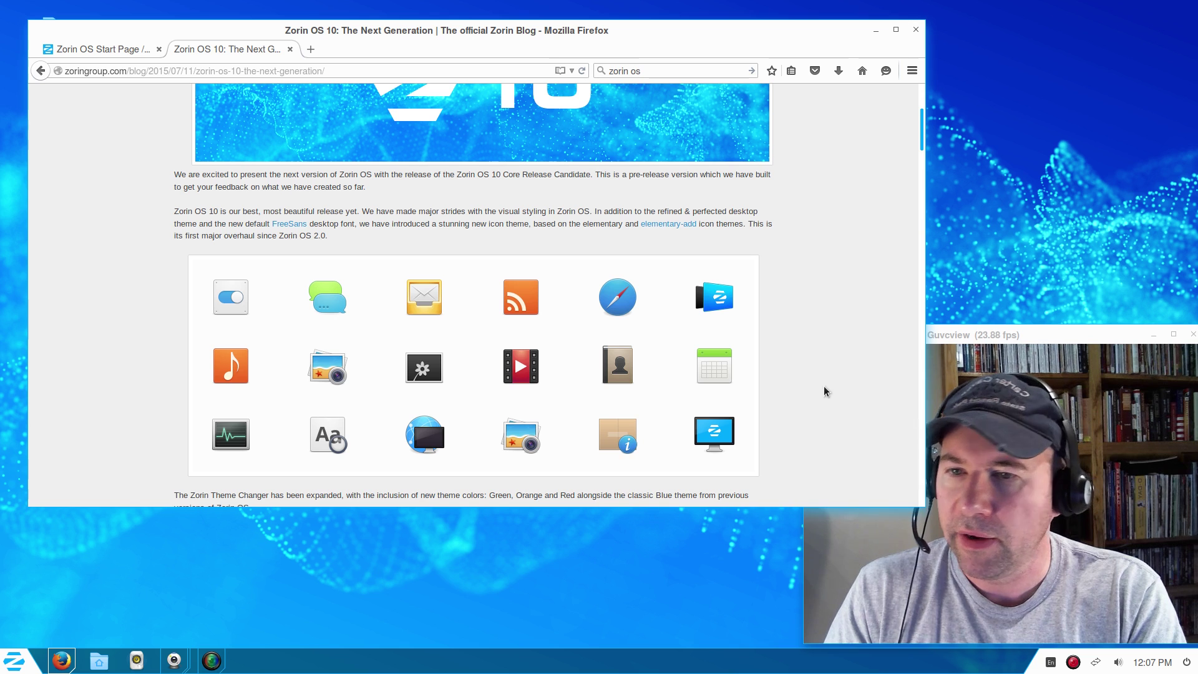
# Read the blog post's theme colors, default applications and Ubuntu base sections, and minimize the browser window
pyautogui.scroll(-4, 784, 381)
pyautogui.scroll(-7, 783, 376)
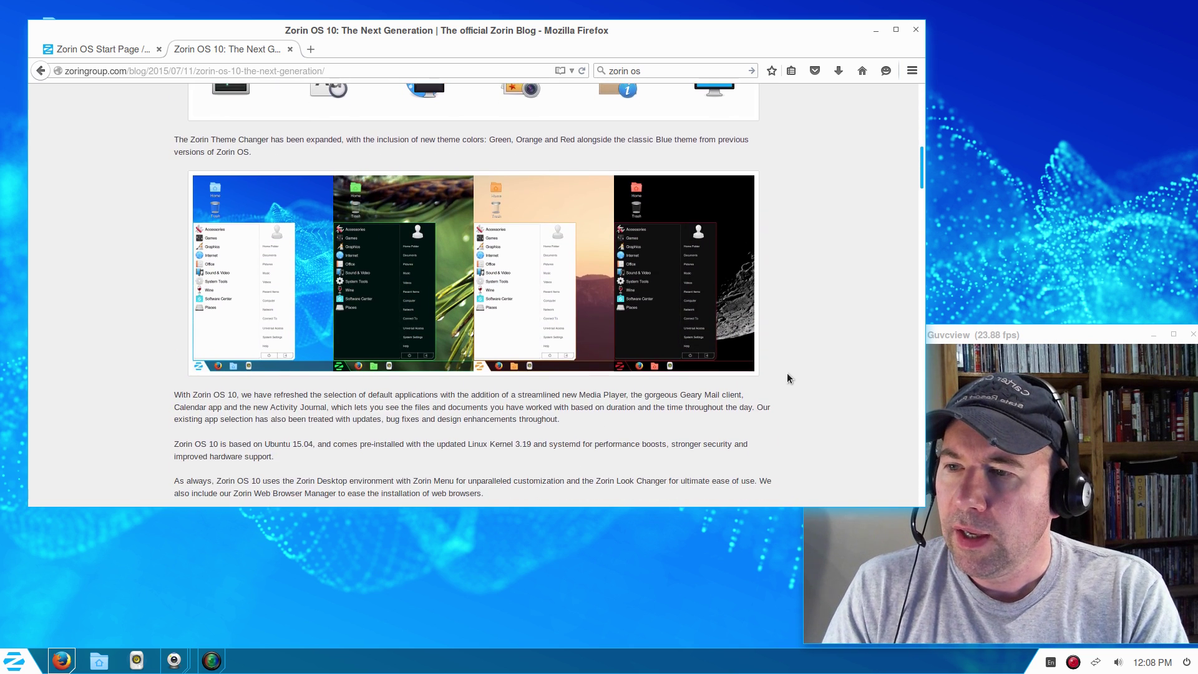
pyautogui.scroll(1, 788, 375)
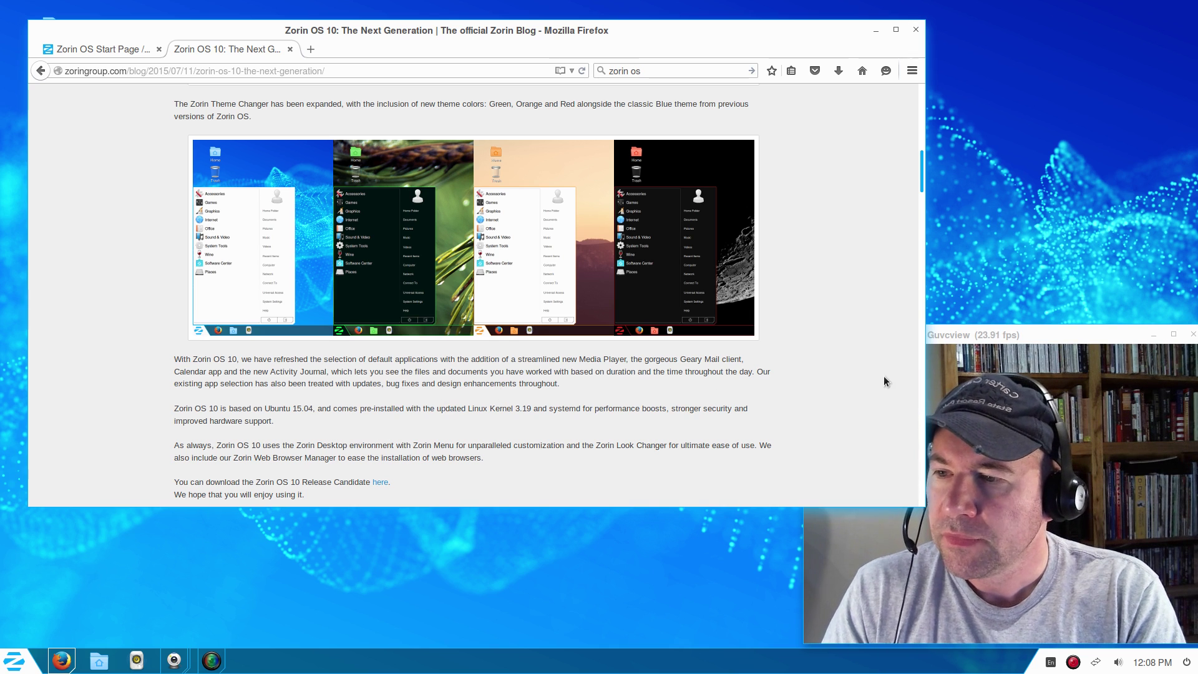
pyautogui.scroll(-4, 867, 380)
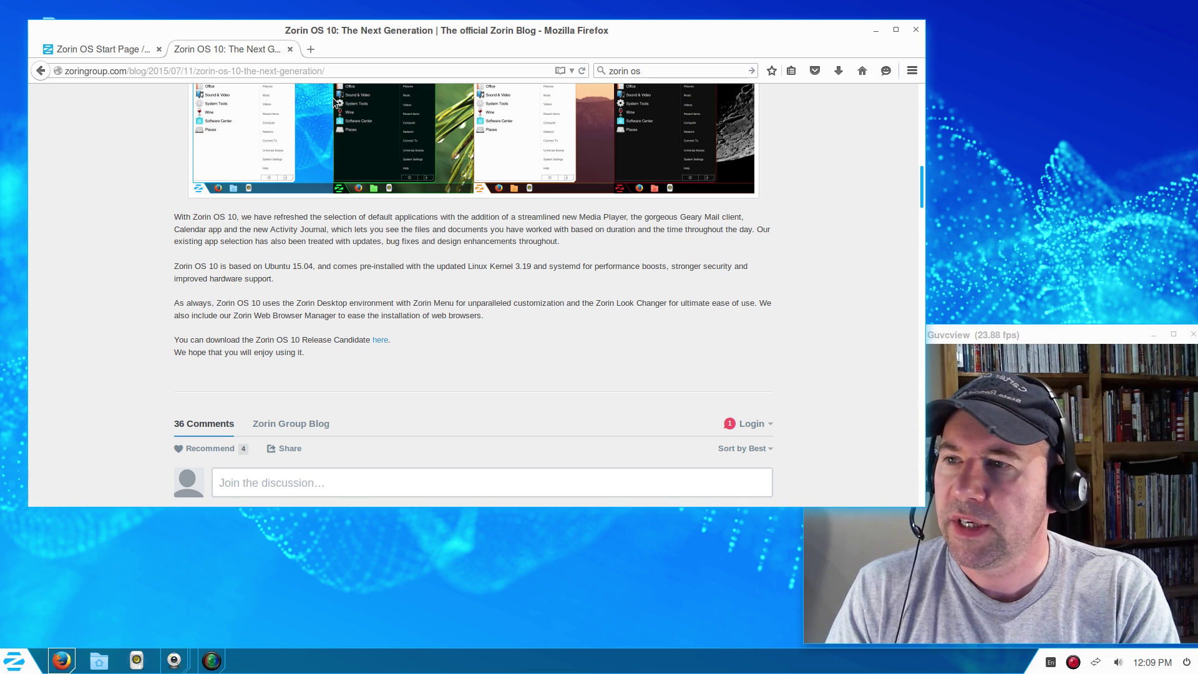
pyautogui.moveTo(298, 34); pyautogui.dragTo(1197, 94)
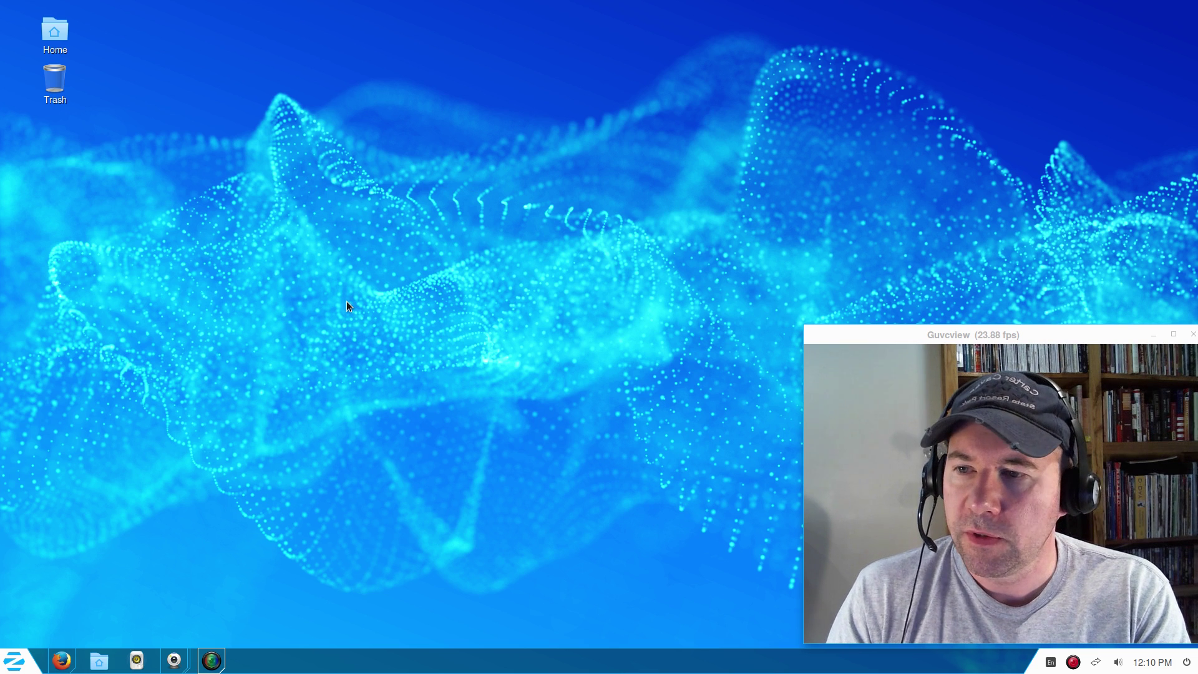
# Open the desktop background settings and move the Appearance window clear of the webcam window to show the wallpaper list
pyautogui.rightClick(297, 162)
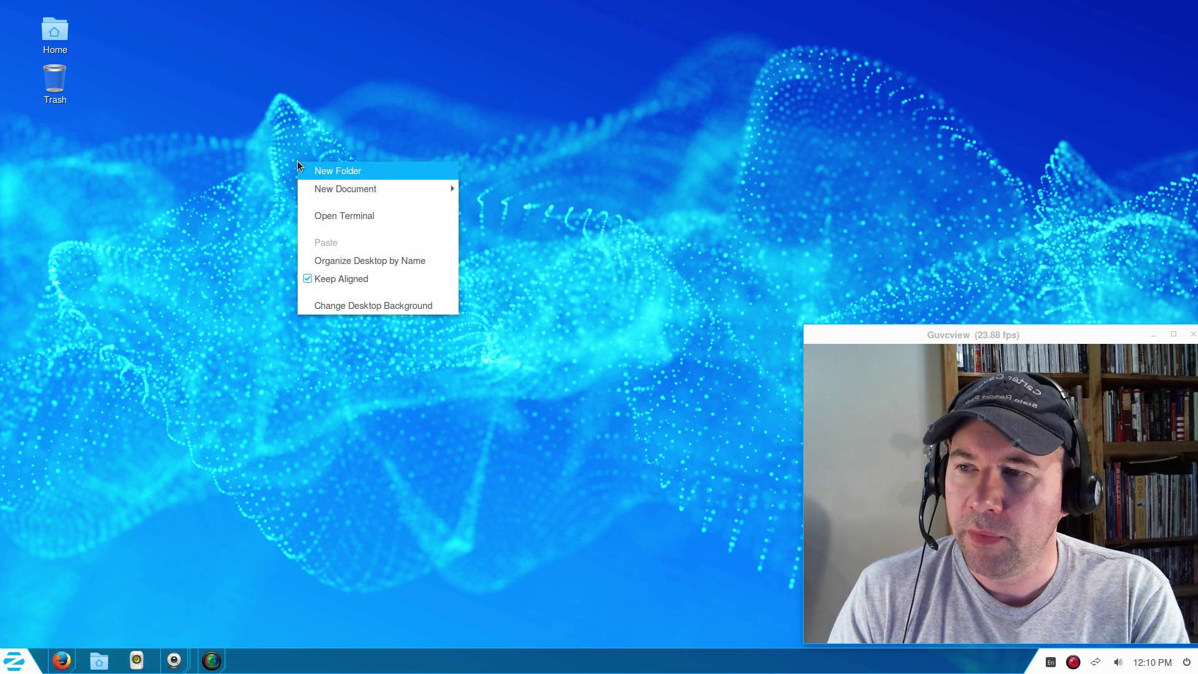
pyautogui.click(327, 306)
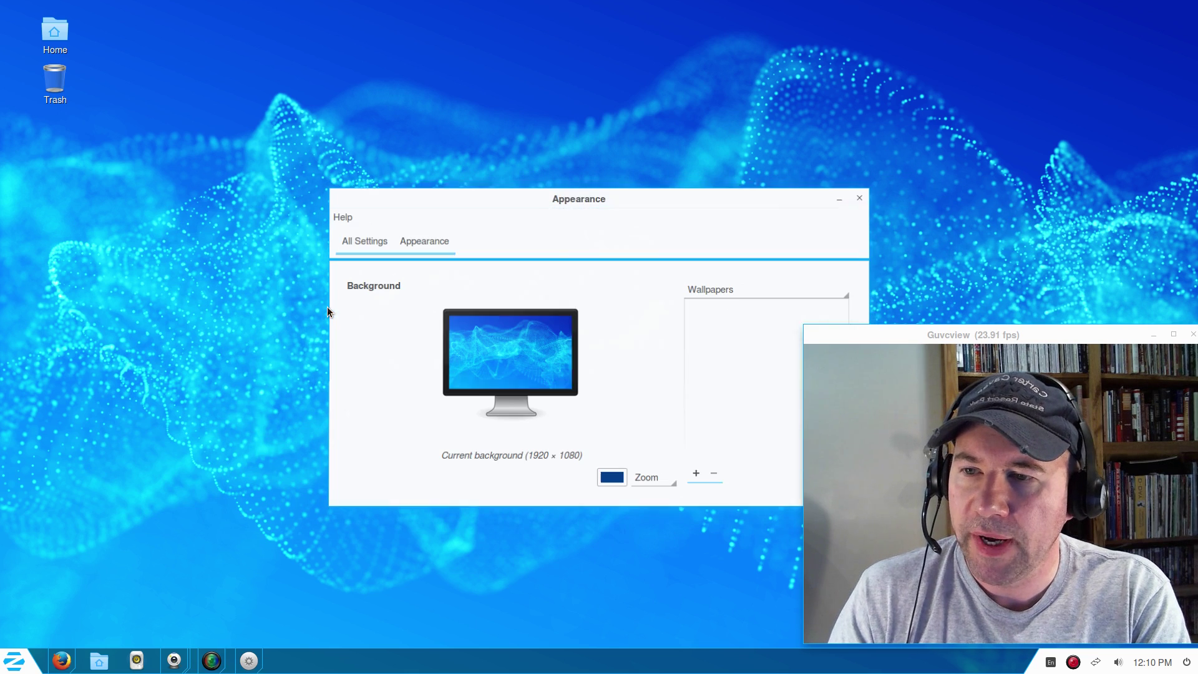
pyautogui.moveTo(276, 52); pyautogui.dragTo(266, 45)
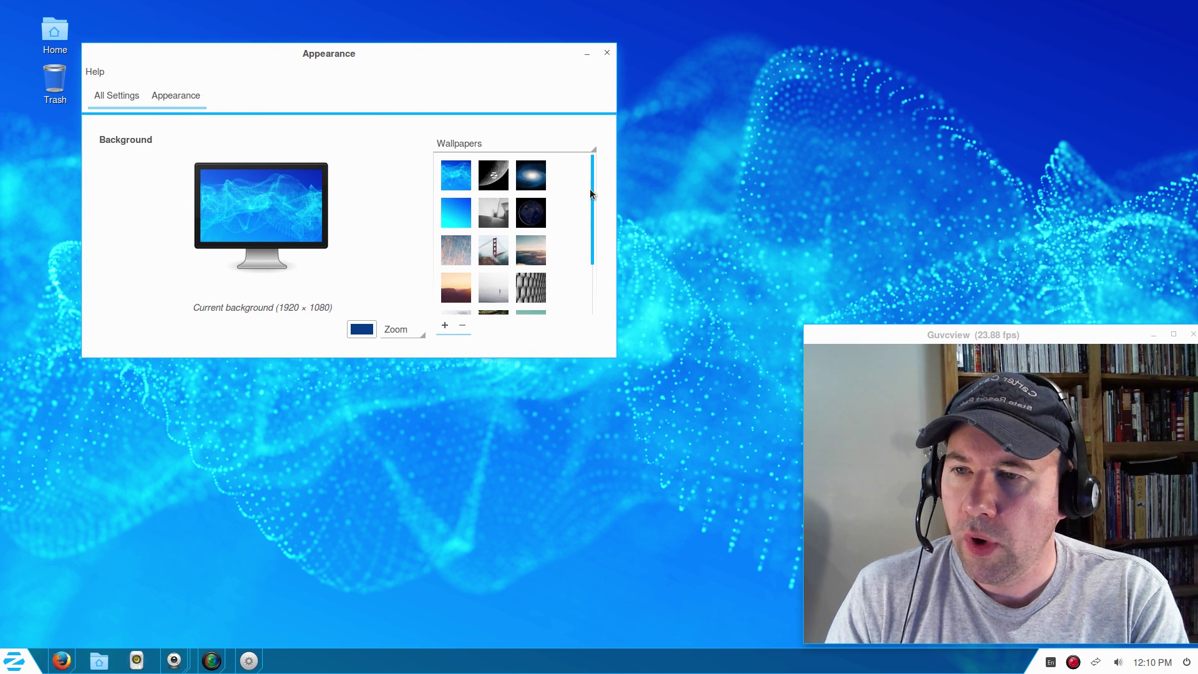
pyautogui.moveTo(589, 189)
pyautogui.mouseDown()
pyautogui.moveTo(589, 234)
pyautogui.moveTo(589, 171)
pyautogui.mouseUp()
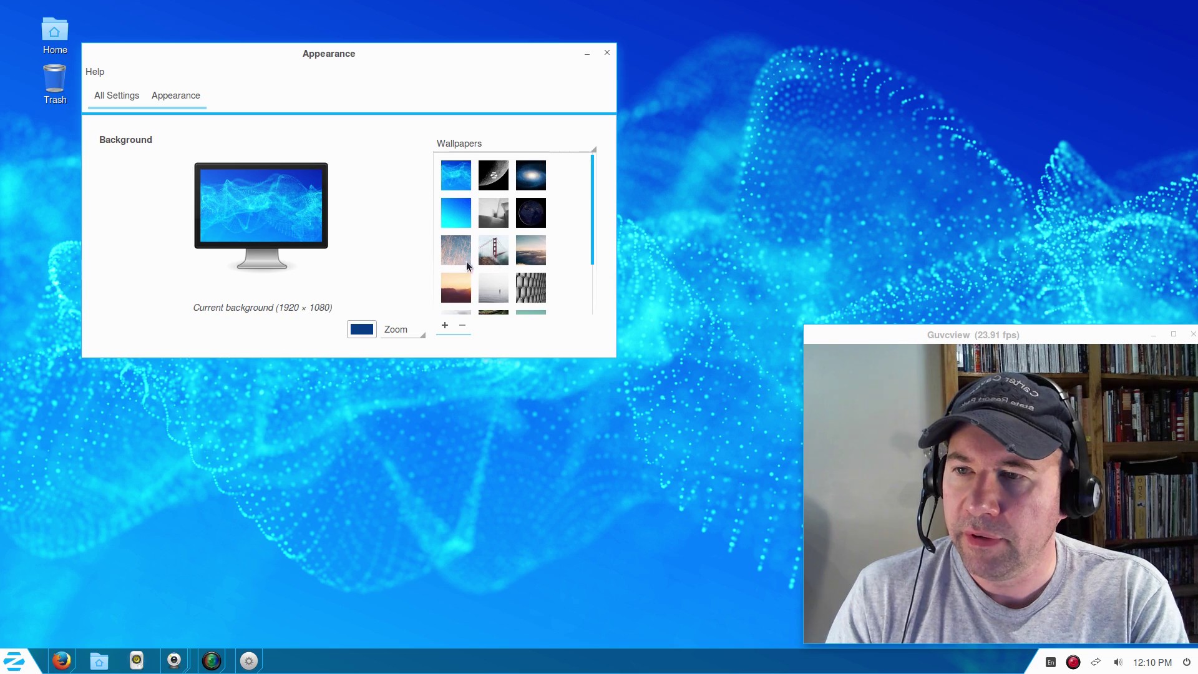
# Try the Moon, Galaxy, Trees and Merge wallpapers on the desktop, ending on Moon again
pyautogui.click(492, 174)
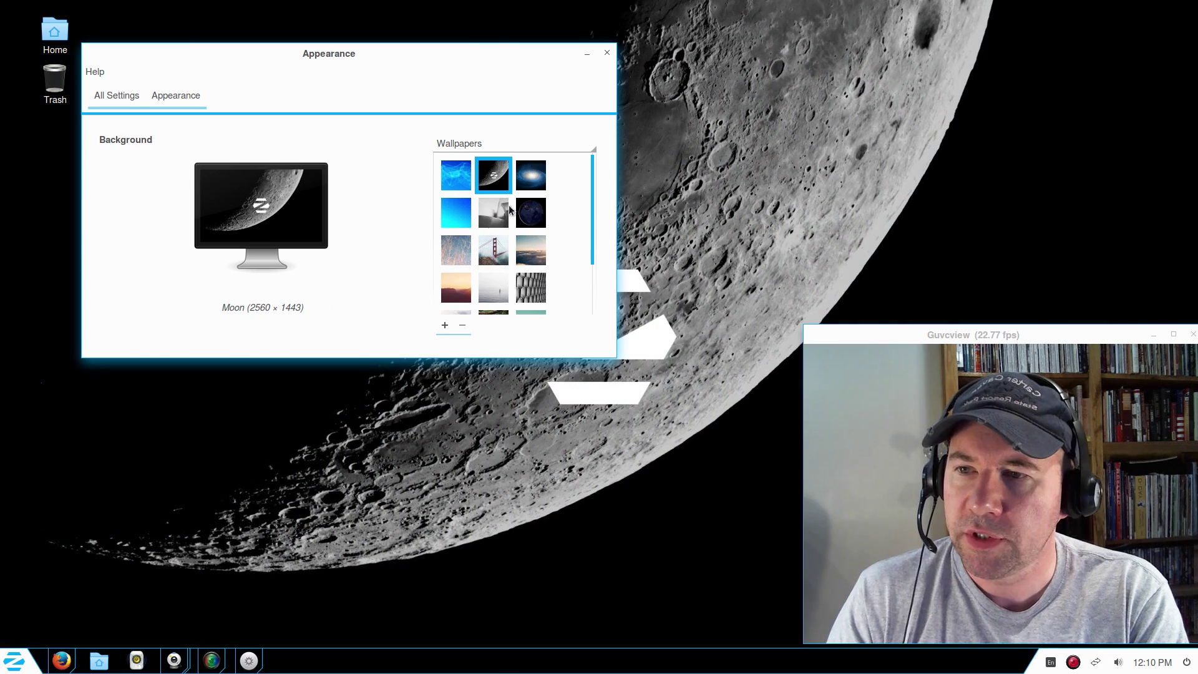
pyautogui.click(527, 178)
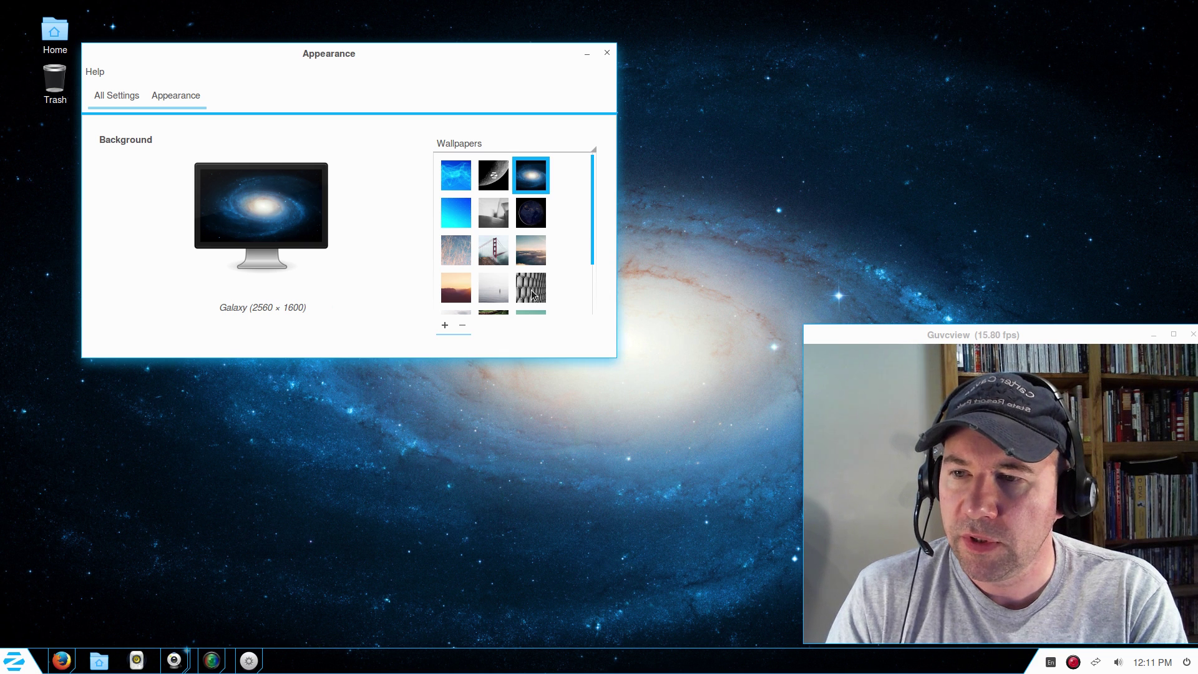
pyautogui.scroll(-3, 567, 250)
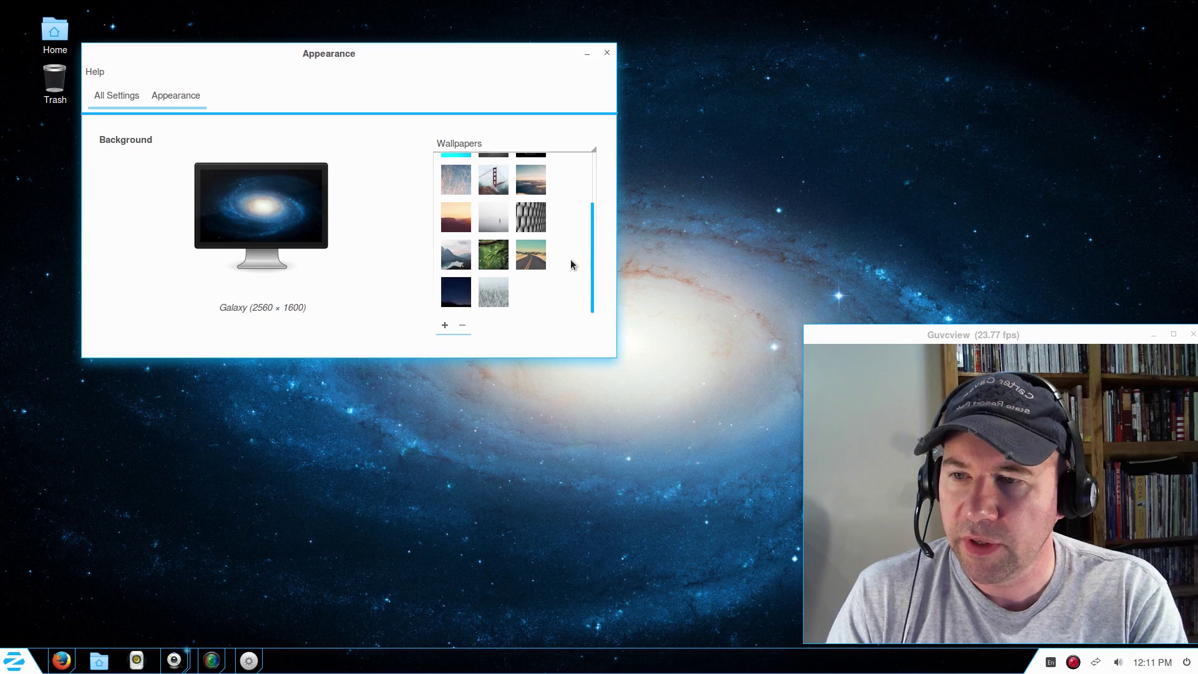
pyautogui.click(499, 290)
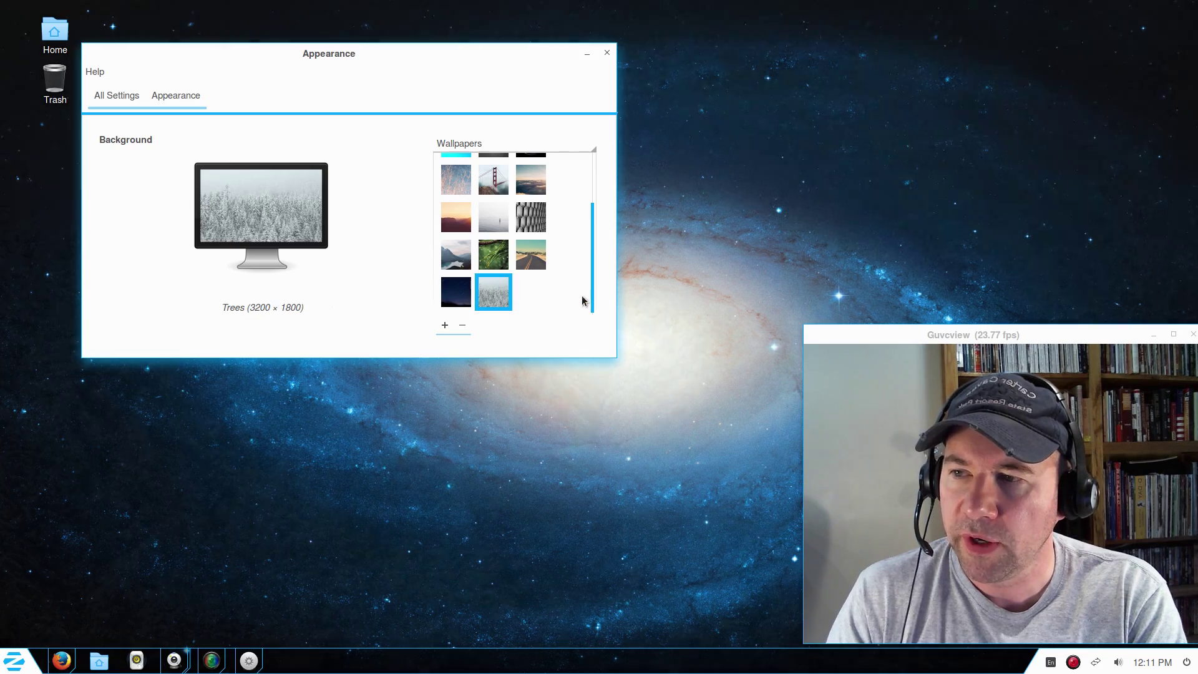
pyautogui.scroll(3, 553, 280)
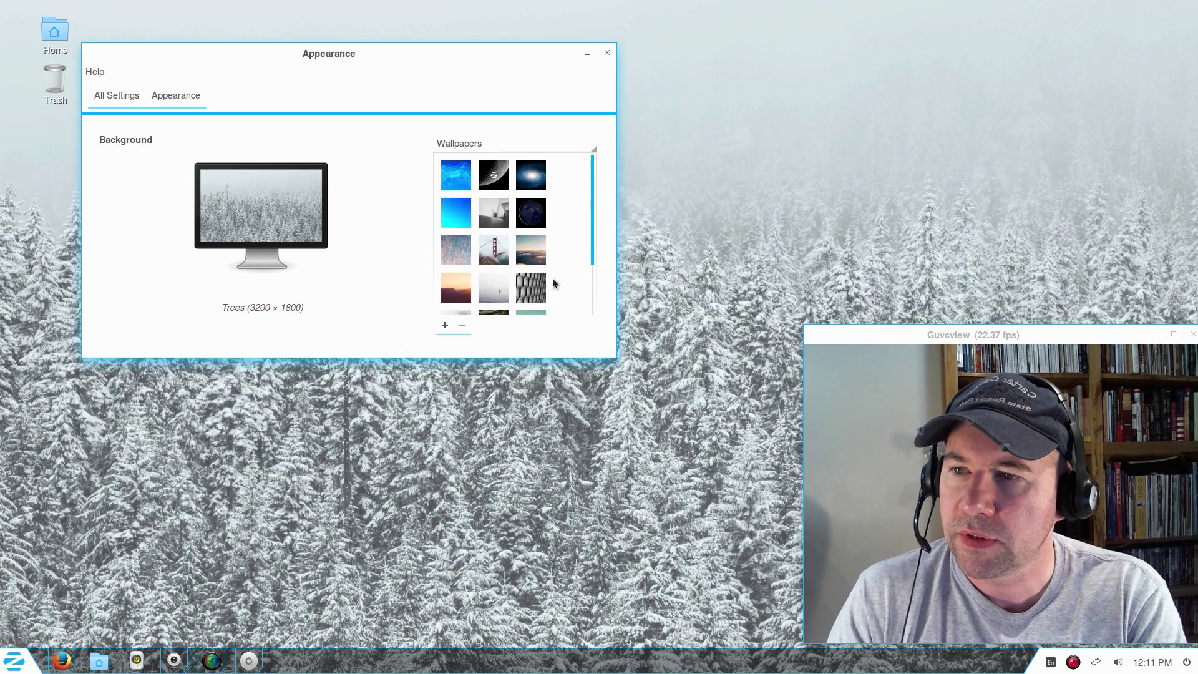
pyautogui.click(456, 213)
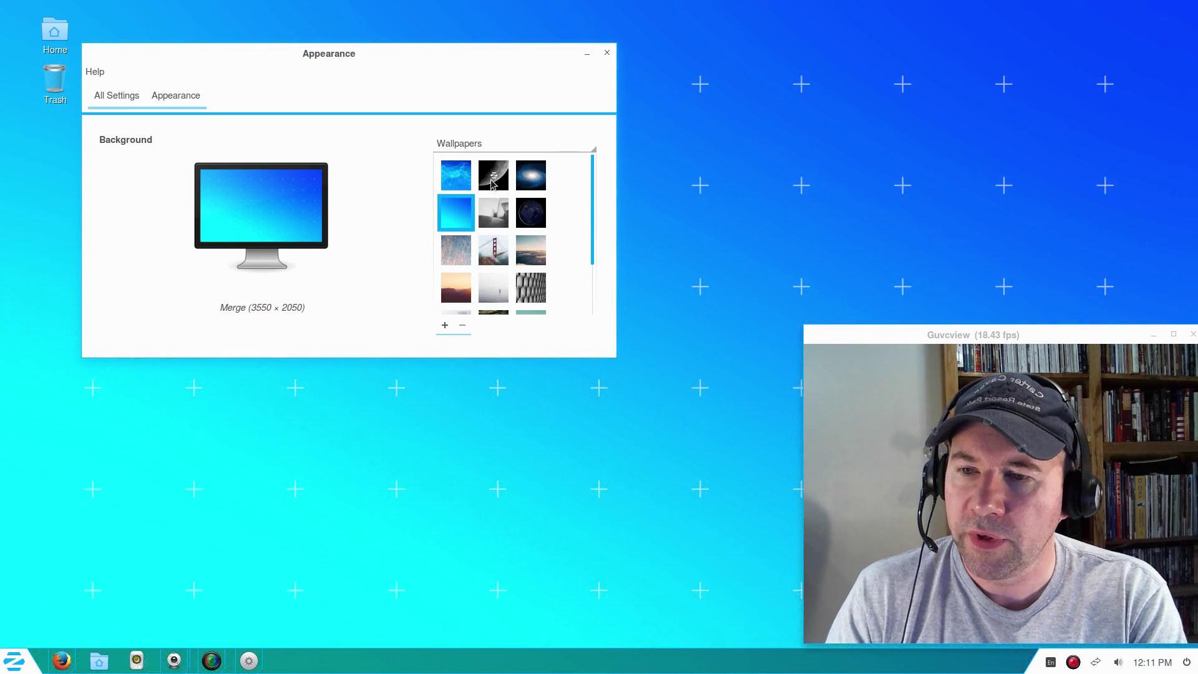
pyautogui.click(492, 181)
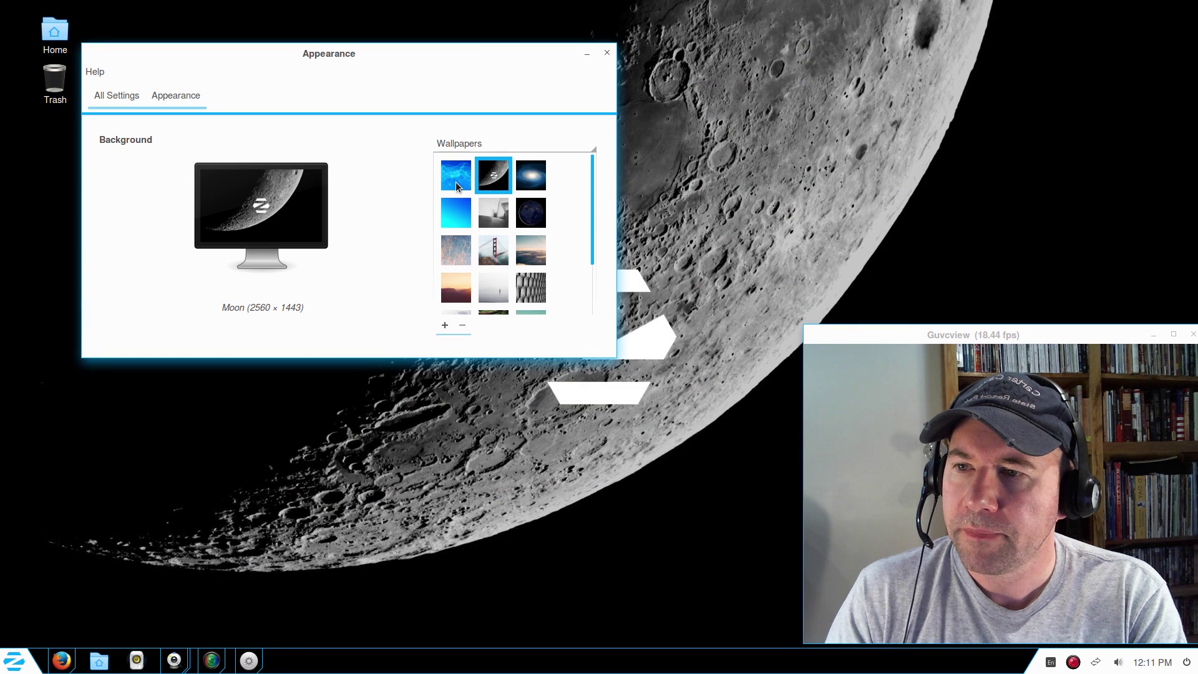
# Set the Zorin wallpaper as the desktop background and close the Appearance window
pyautogui.click(455, 181)
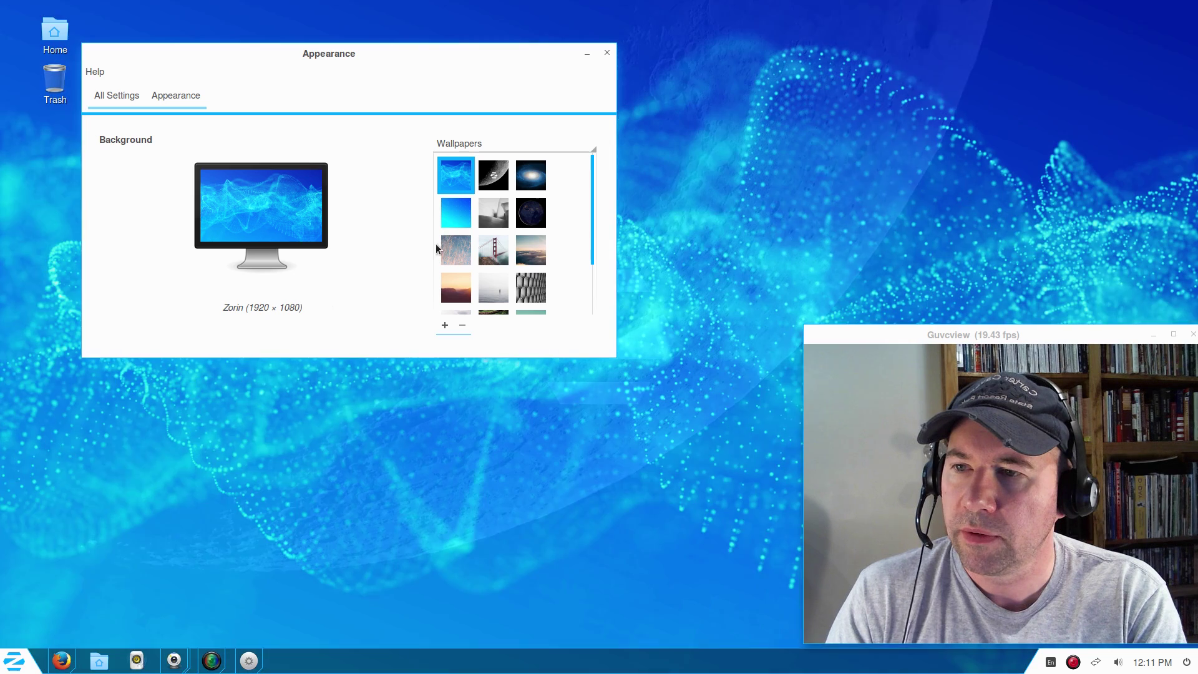
pyautogui.moveTo(467, 70); pyautogui.dragTo(556, 126)
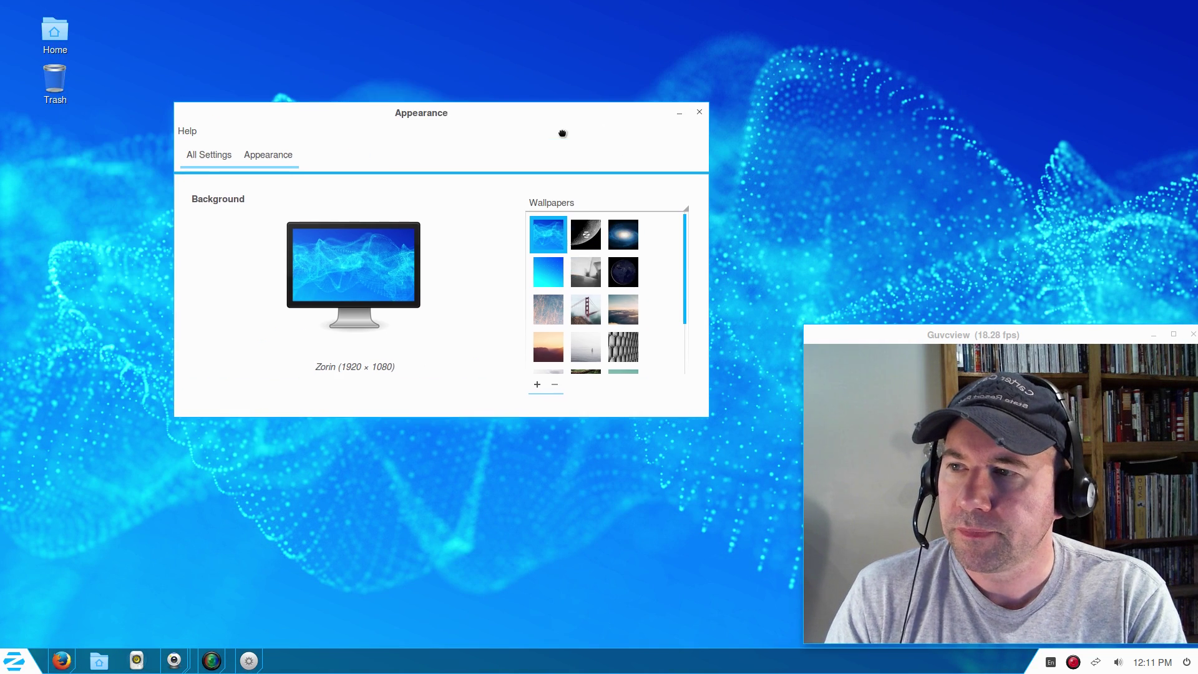
pyautogui.click(696, 109)
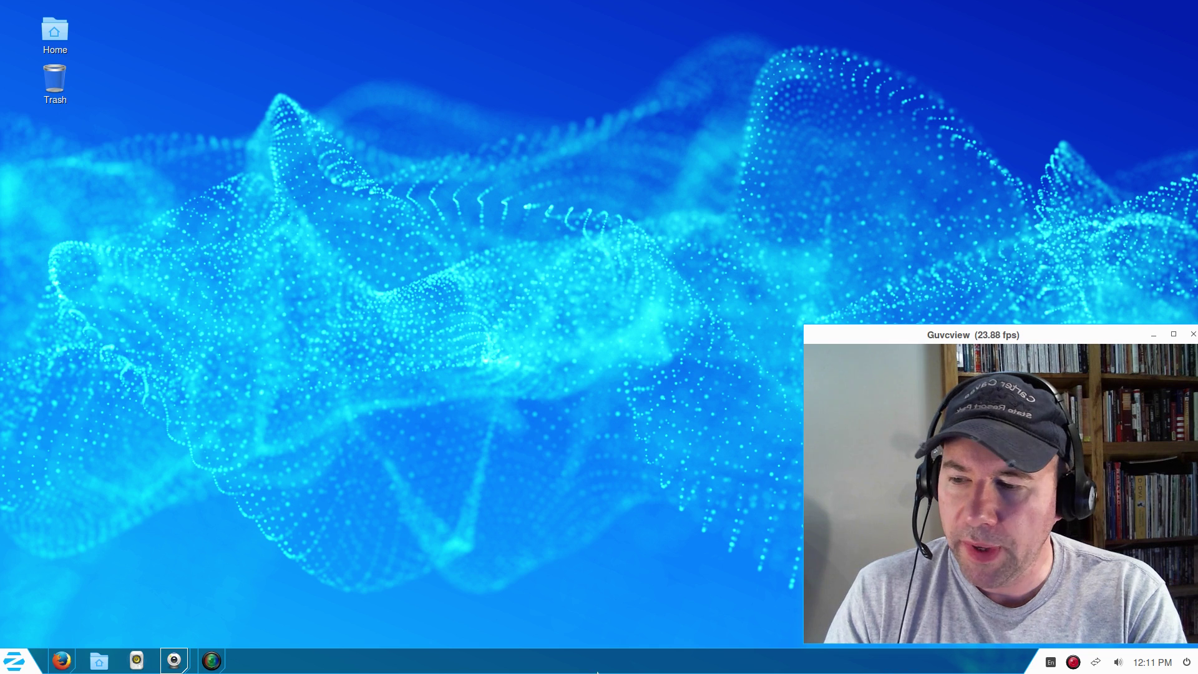
# Look over the Zorin Menu categories and the taskbar previews of the open windows
pyautogui.click(14, 666)
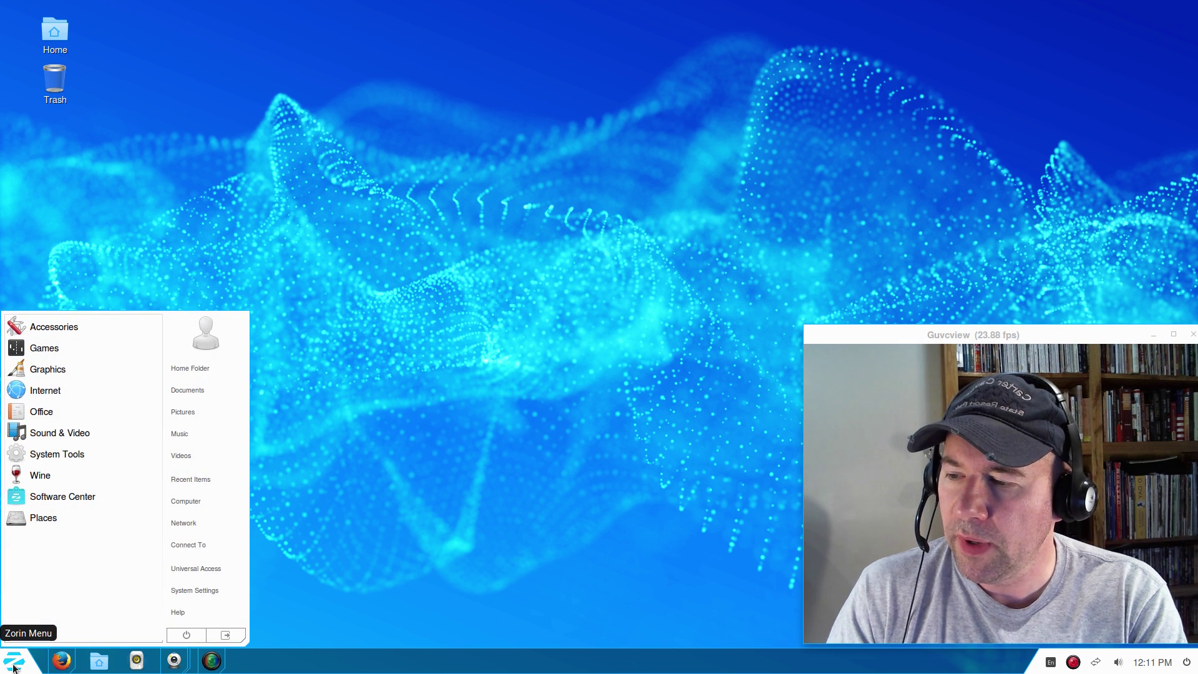
pyautogui.click(14, 666)
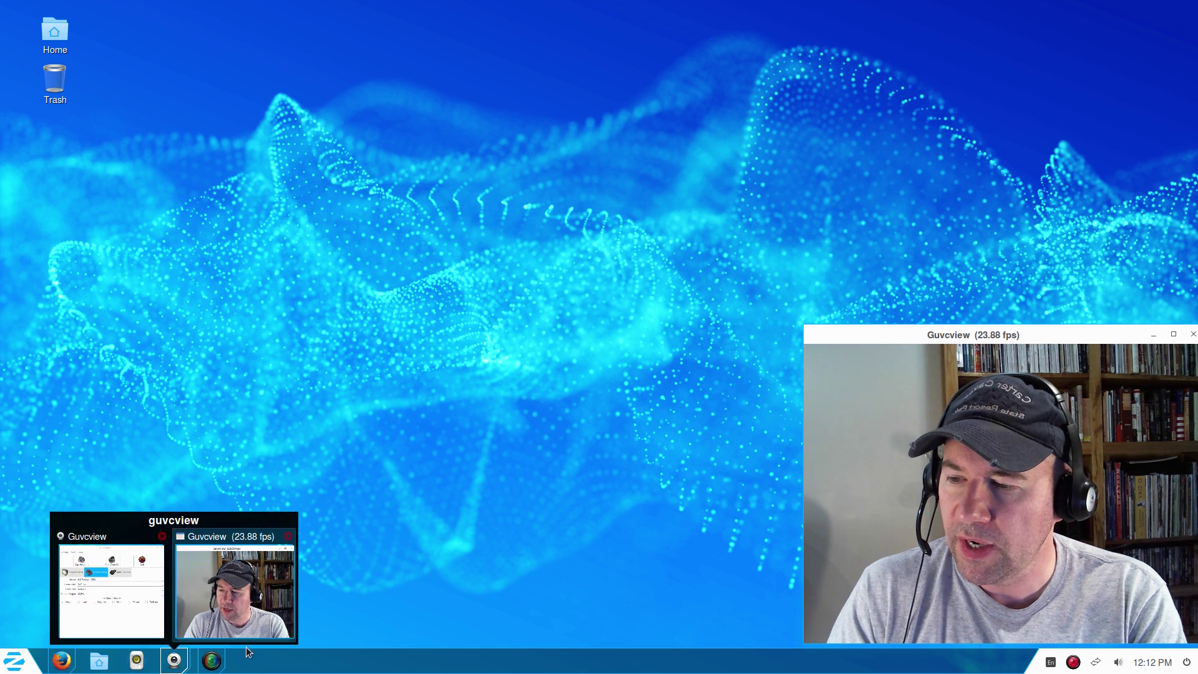
pyautogui.moveTo(220, 666)
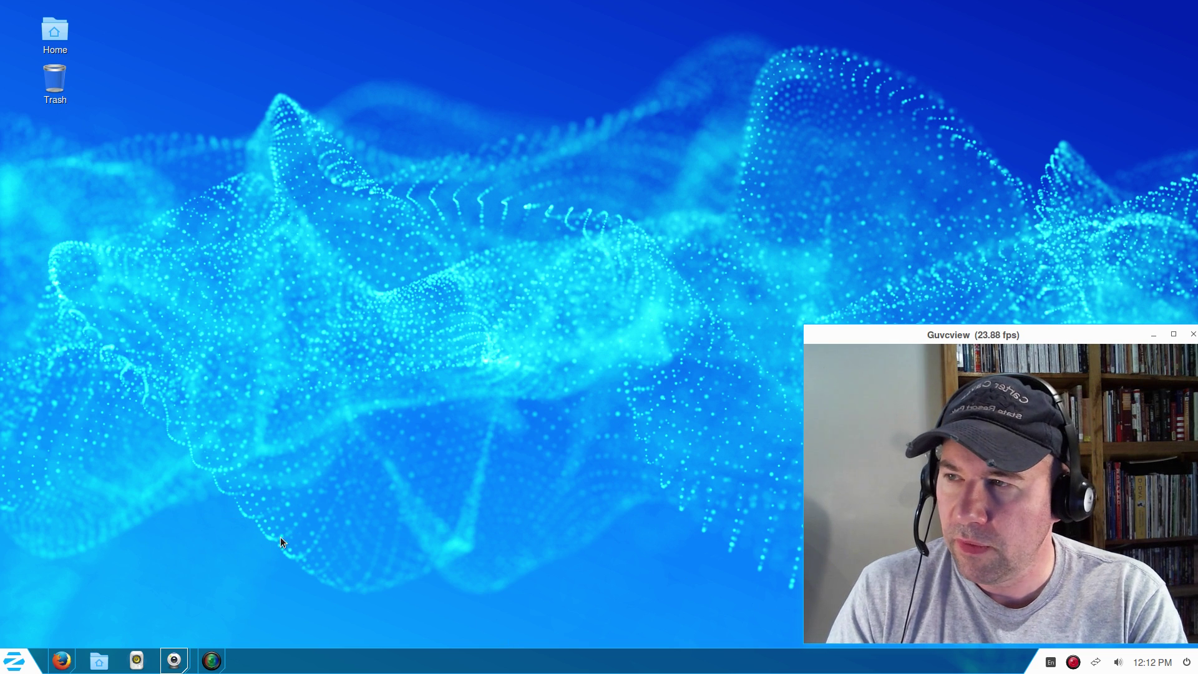
pyautogui.moveTo(62, 658)
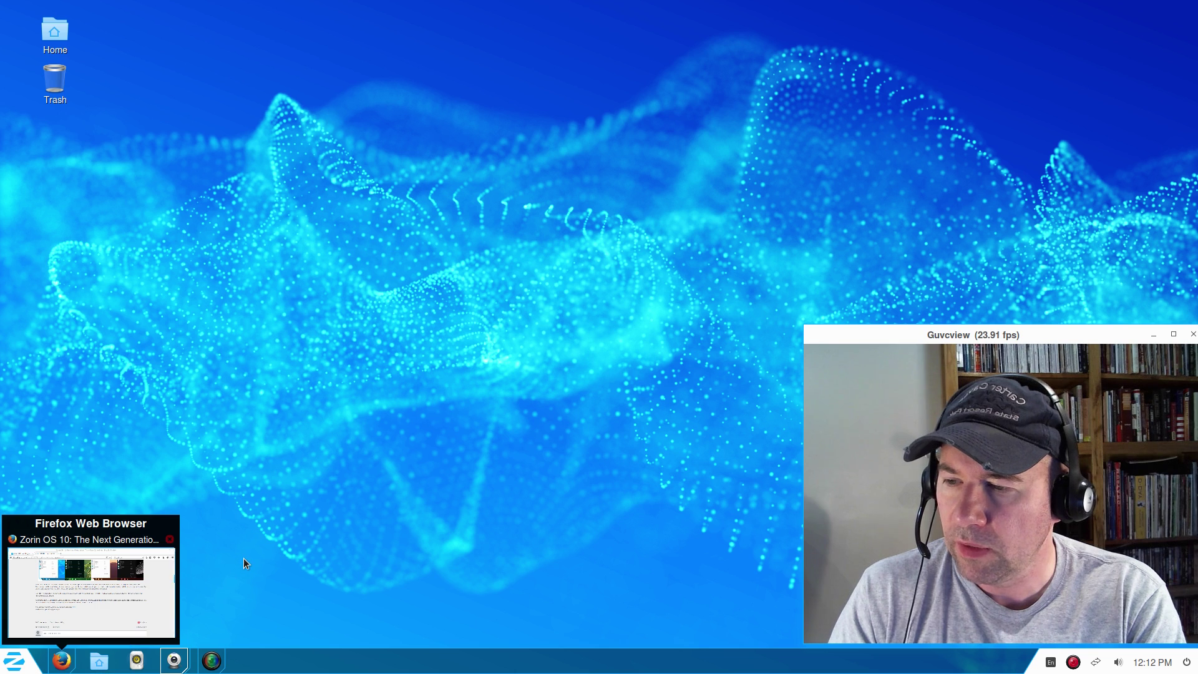
# Search the Zorin Menu for "libreoffice", go back to the application categories and close the menu
pyautogui.click(13, 664)
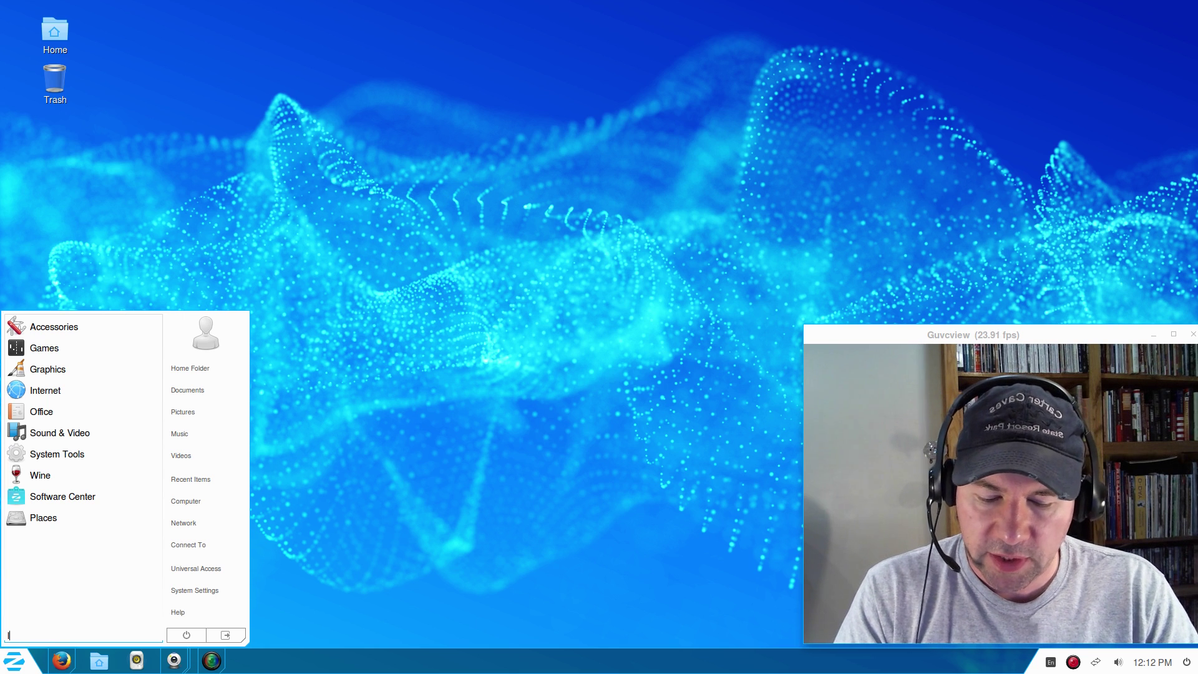
pyautogui.write('libreoffice')
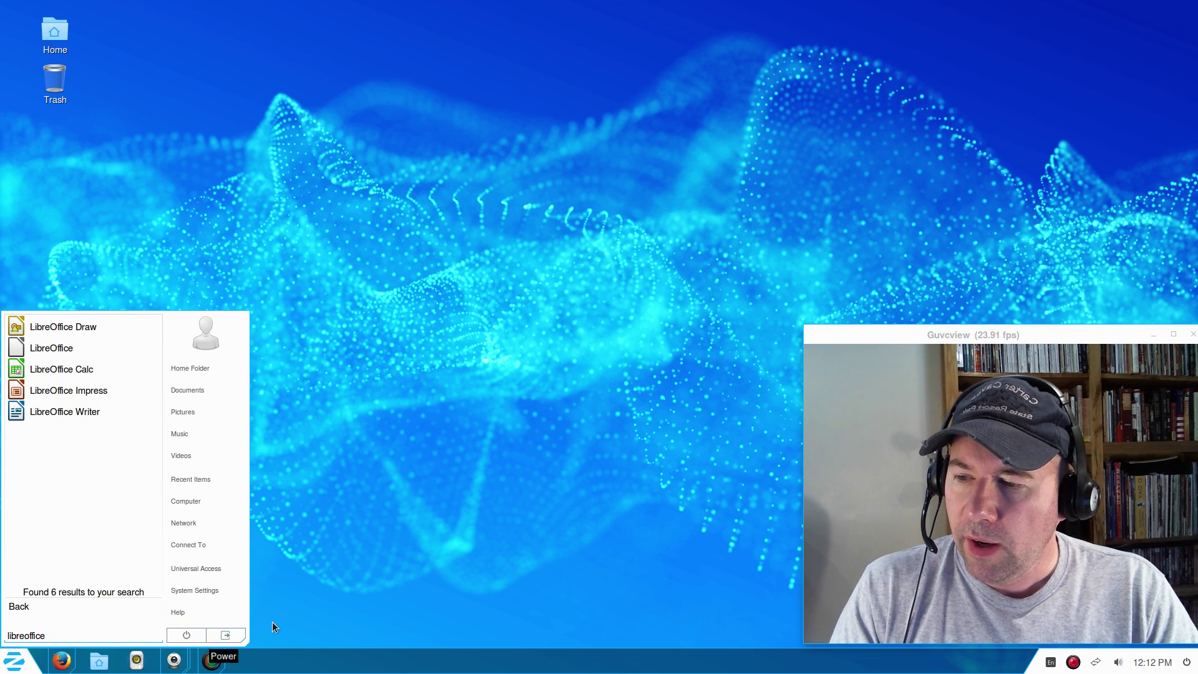
pyautogui.click(31, 602)
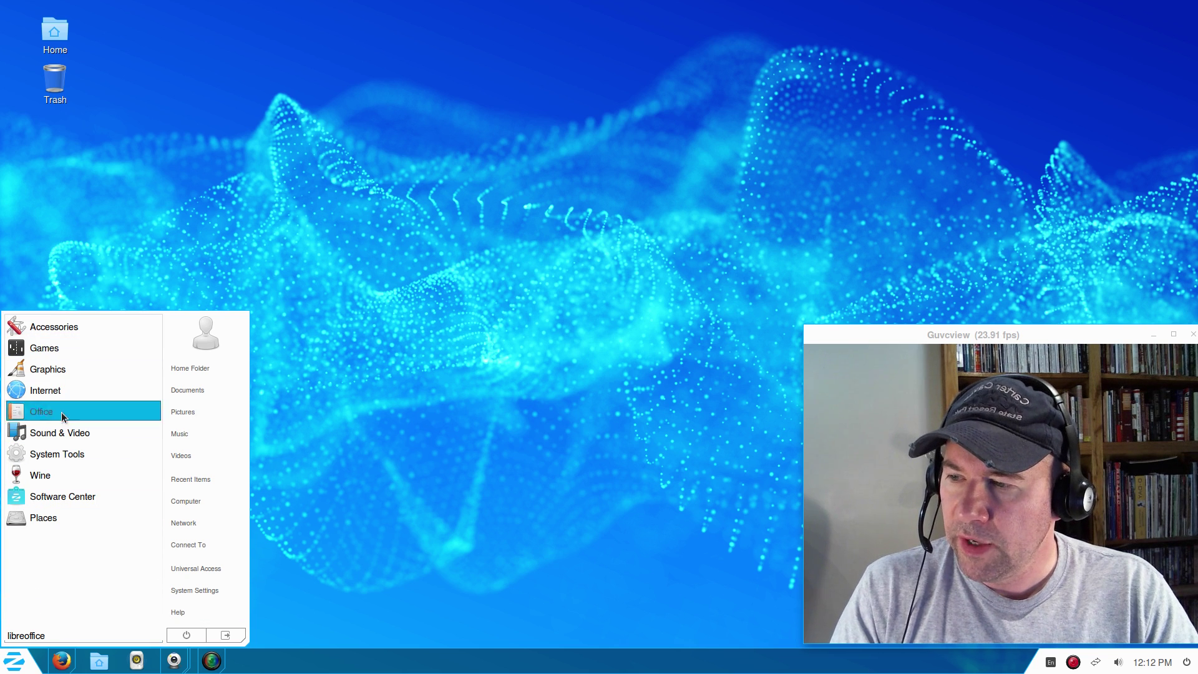
pyautogui.click(324, 481)
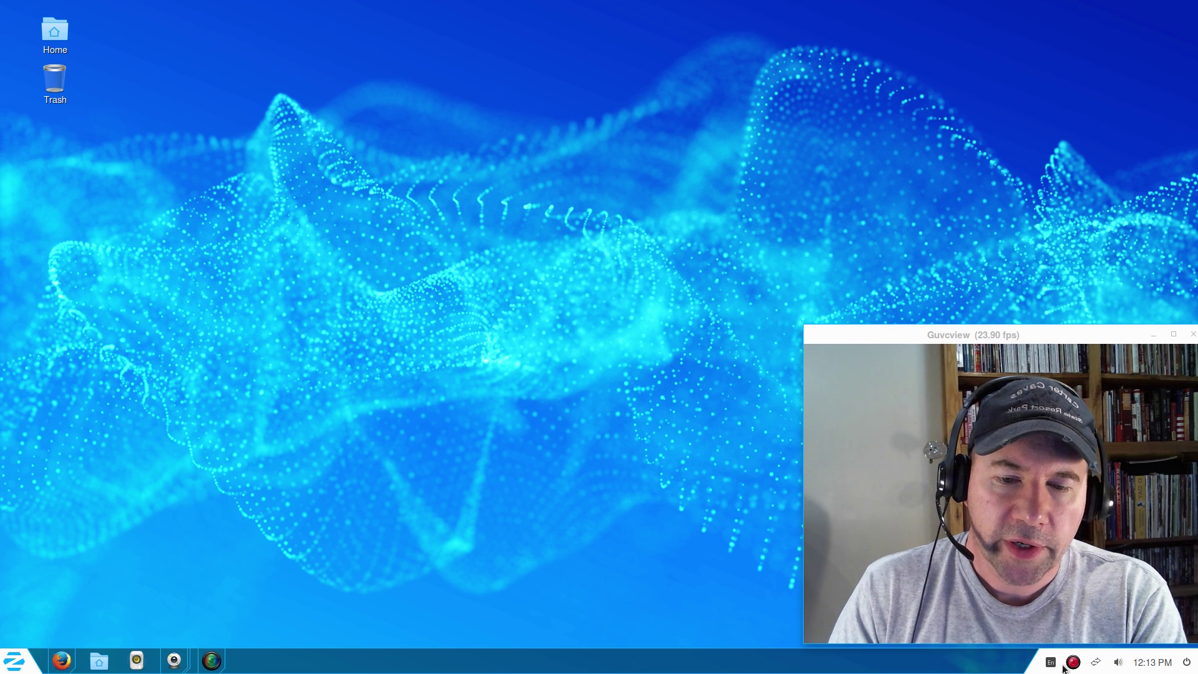
# Check the network indicator and view the clock's calendar, closing it again
pyautogui.click(1095, 663)
pyautogui.click(1096, 665)
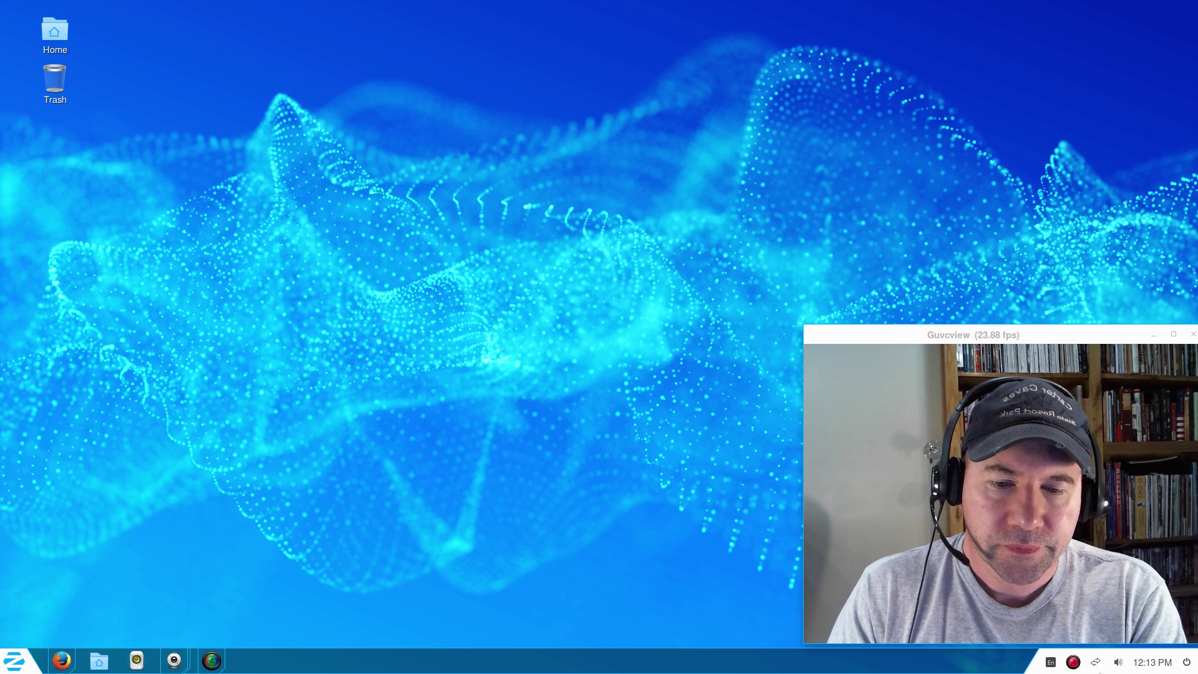
pyautogui.click(1141, 666)
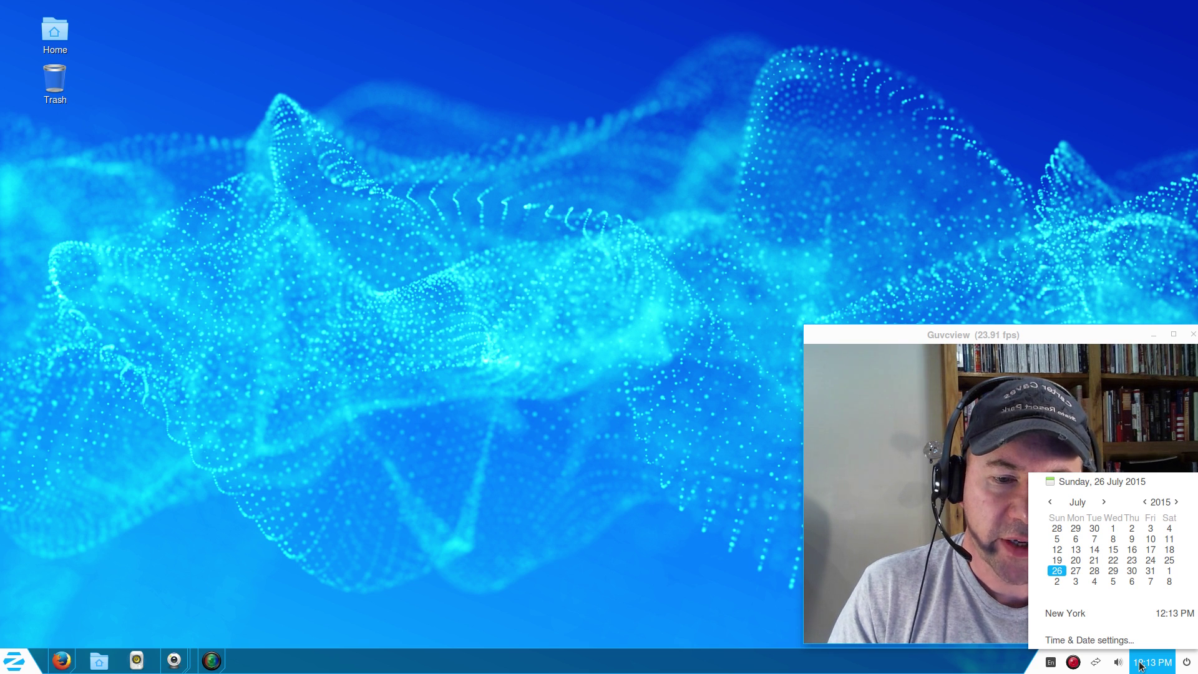
pyautogui.click(1148, 665)
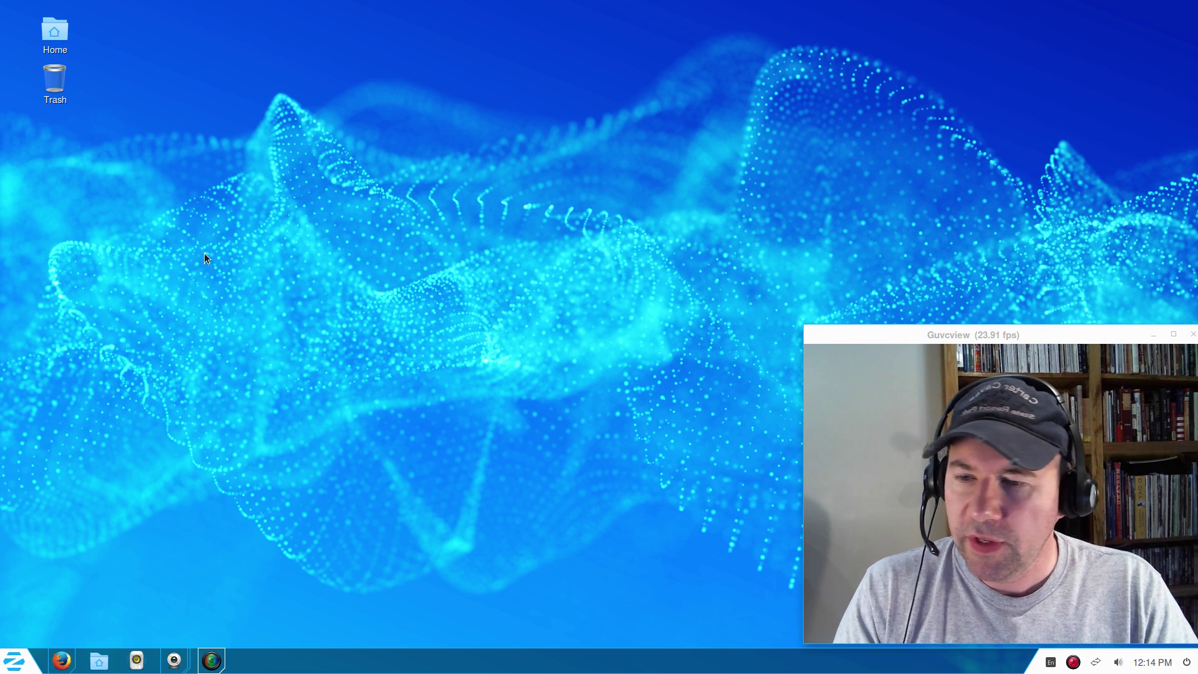
# Search the Zorin Menu for "look" and open Zorin Look Changer
pyautogui.click(4, 664)
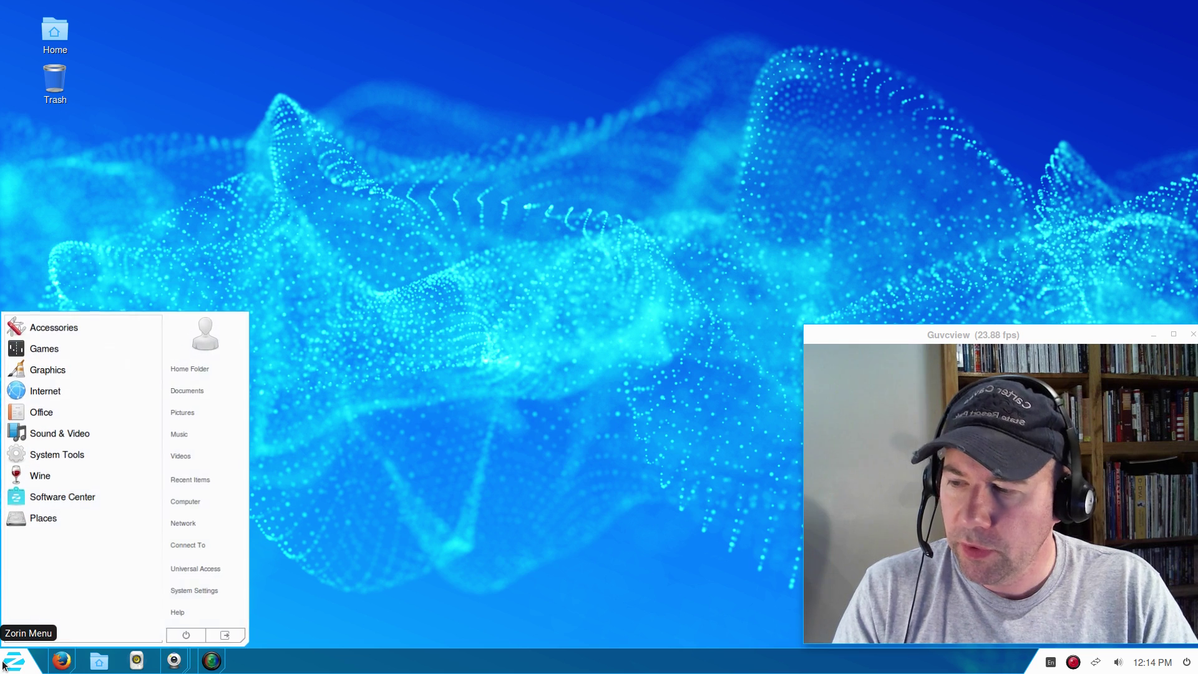
pyautogui.write('look')
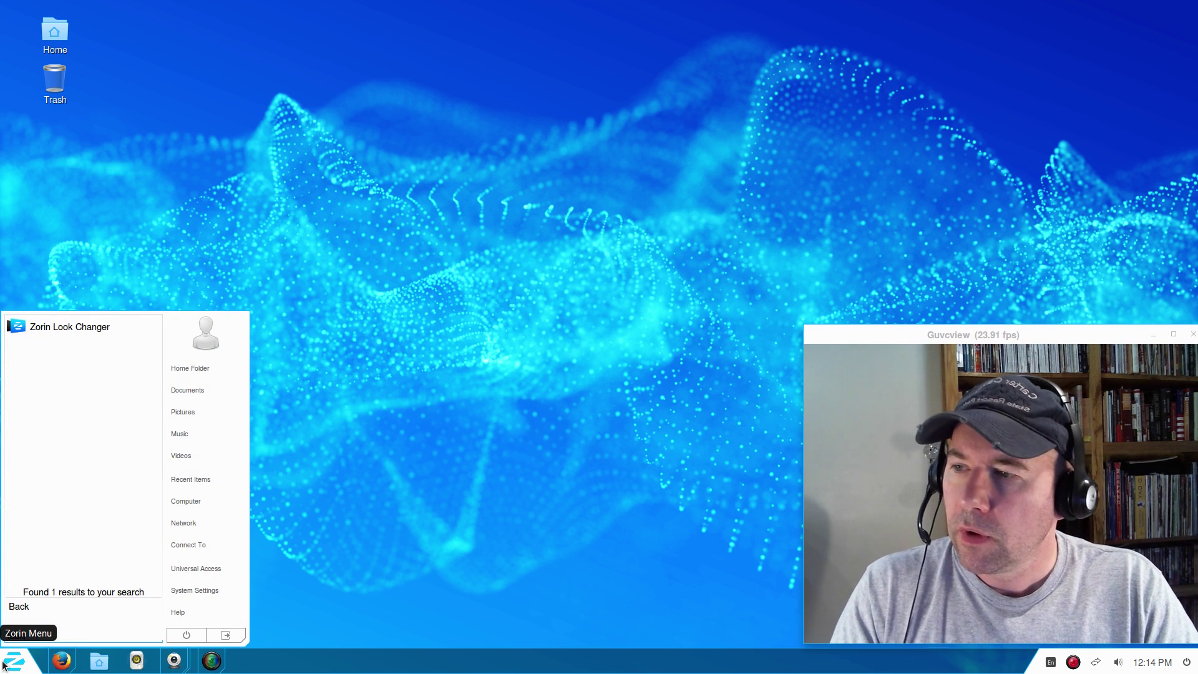
pyautogui.click(58, 327)
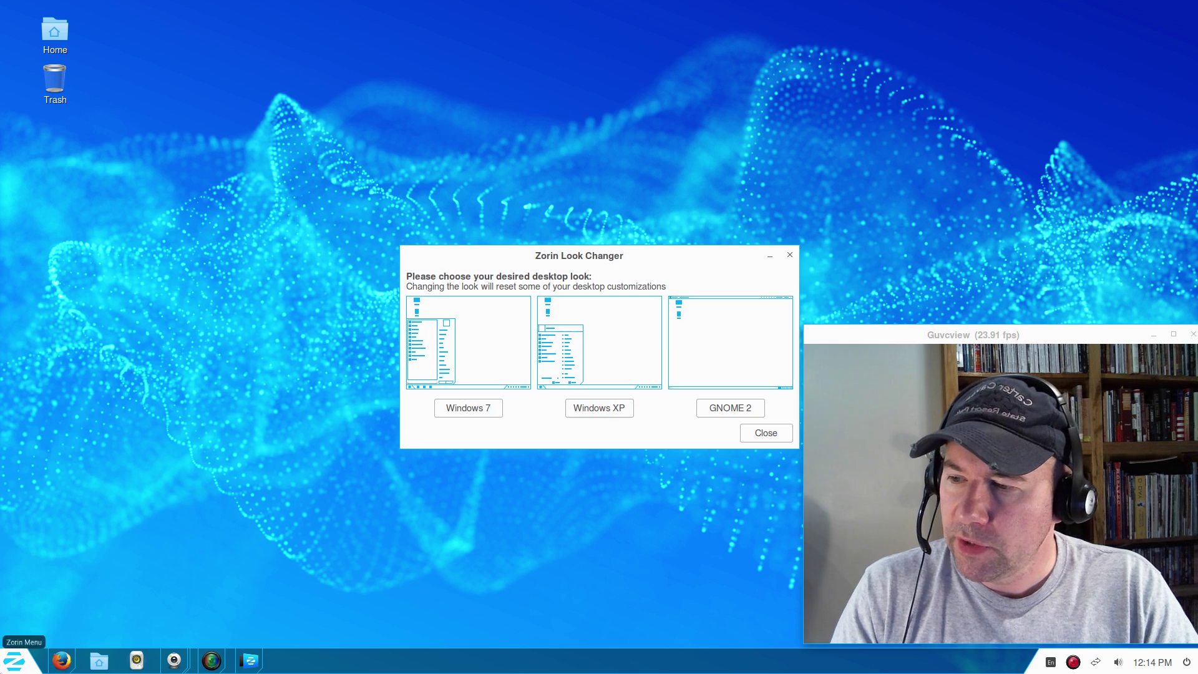
# Search the Zorin Menu for "theme", open Zorin Theme Changer and place its window above the Look Changer
pyautogui.click(17, 665)
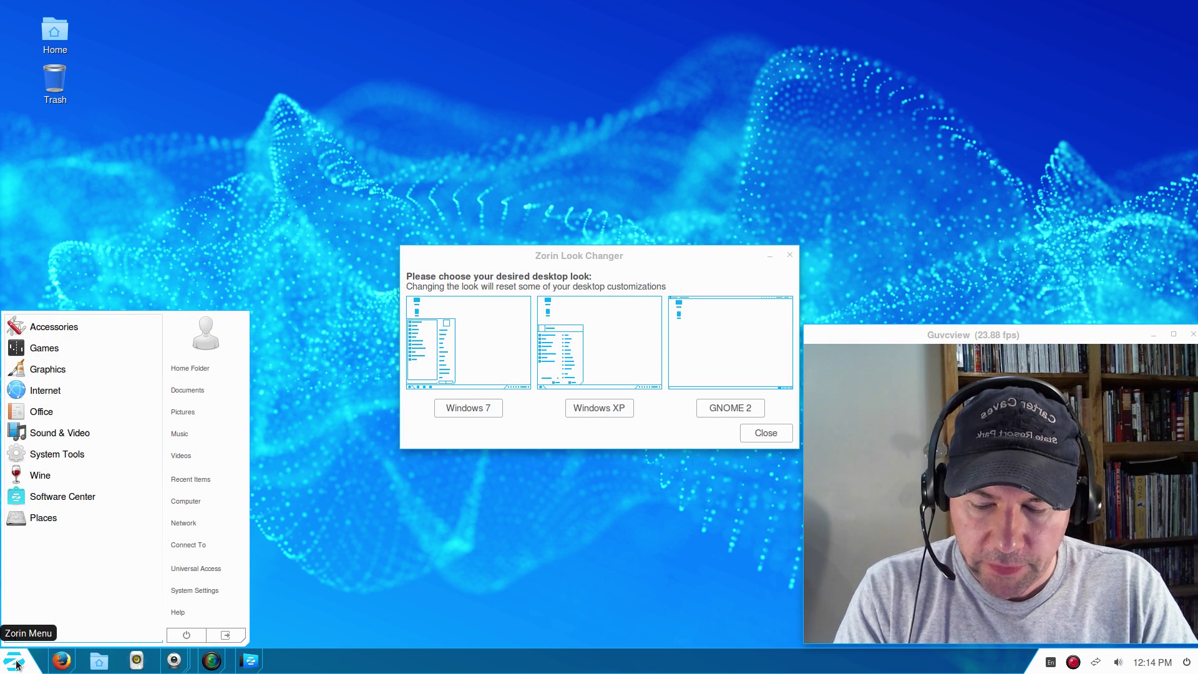
pyautogui.write('theme')
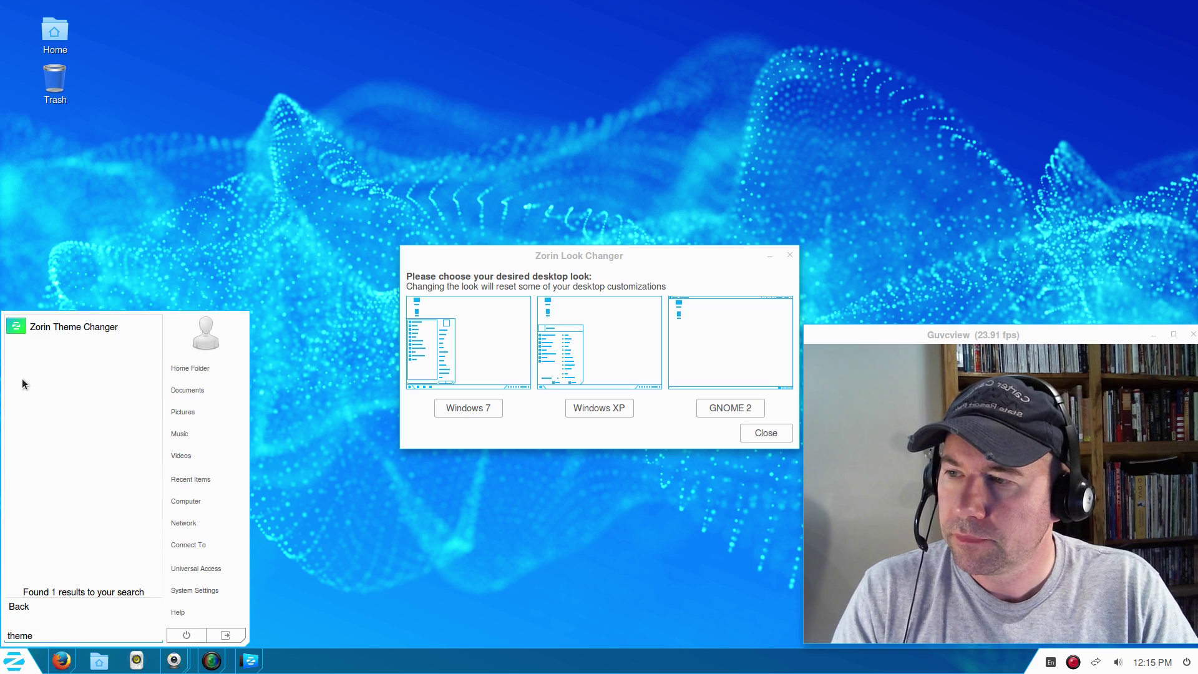
pyautogui.click(54, 320)
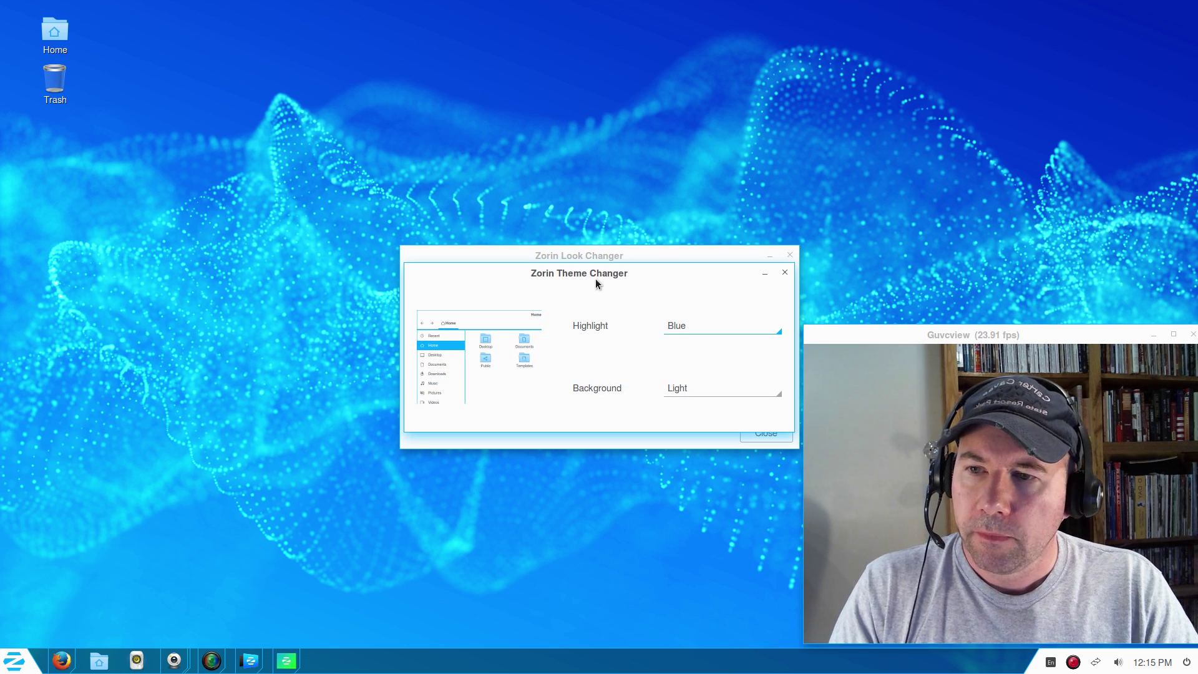
pyautogui.moveTo(596, 279); pyautogui.dragTo(600, 69)
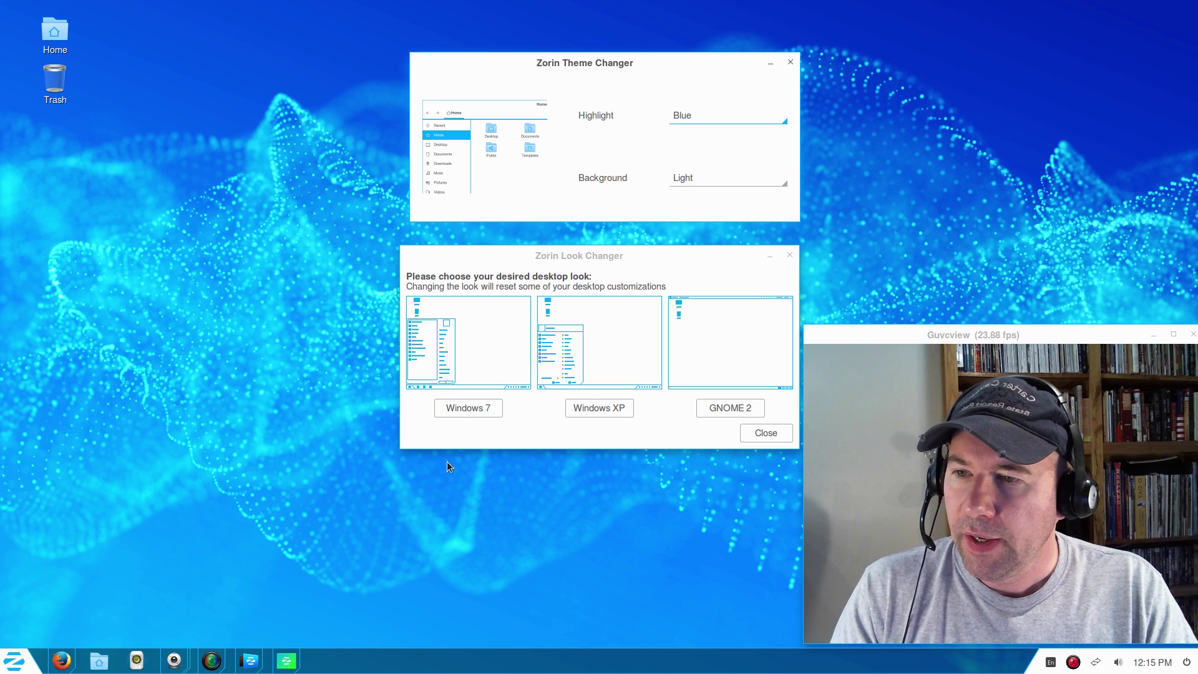
# Switch the desktop look to Windows XP and view that layout's Zorin Menu, closing it again
pyautogui.click(13, 665)
pyautogui.click(12, 665)
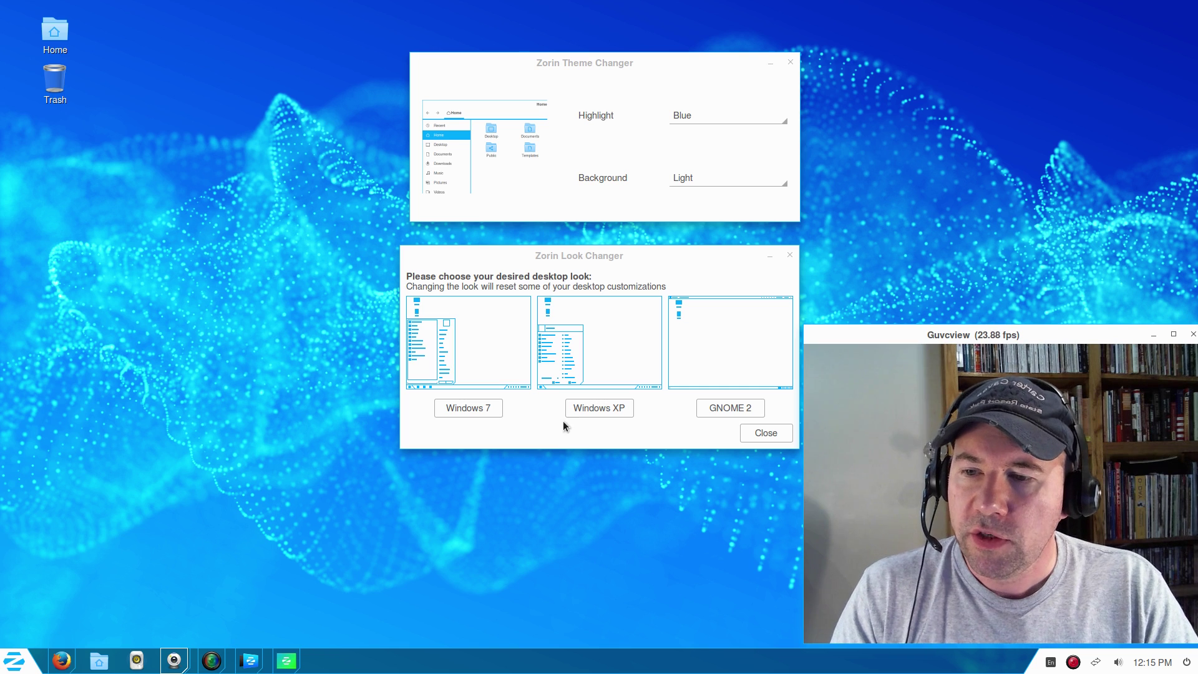
pyautogui.click(591, 407)
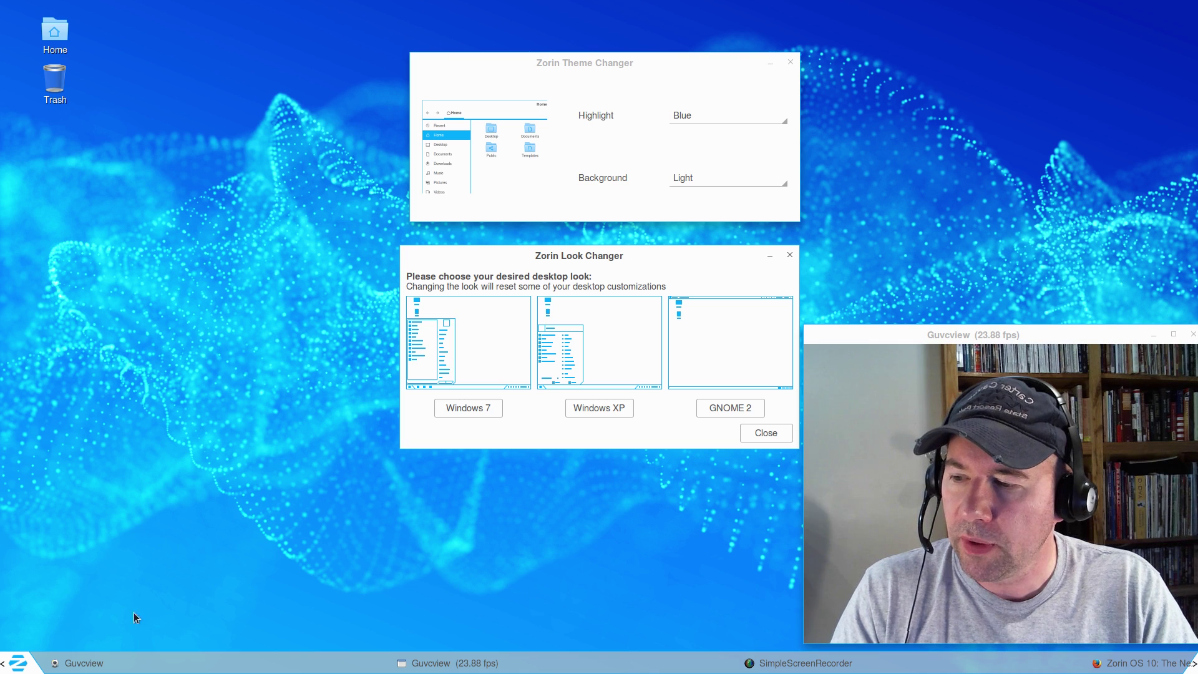
pyautogui.click(19, 663)
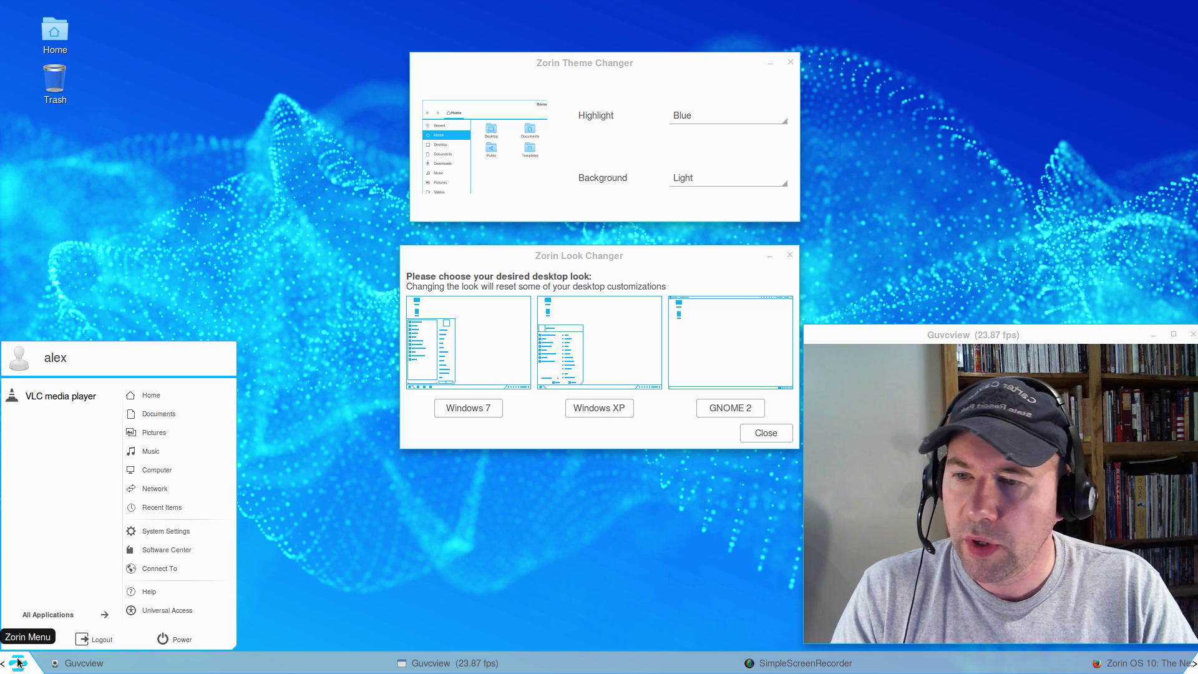
pyautogui.click(317, 569)
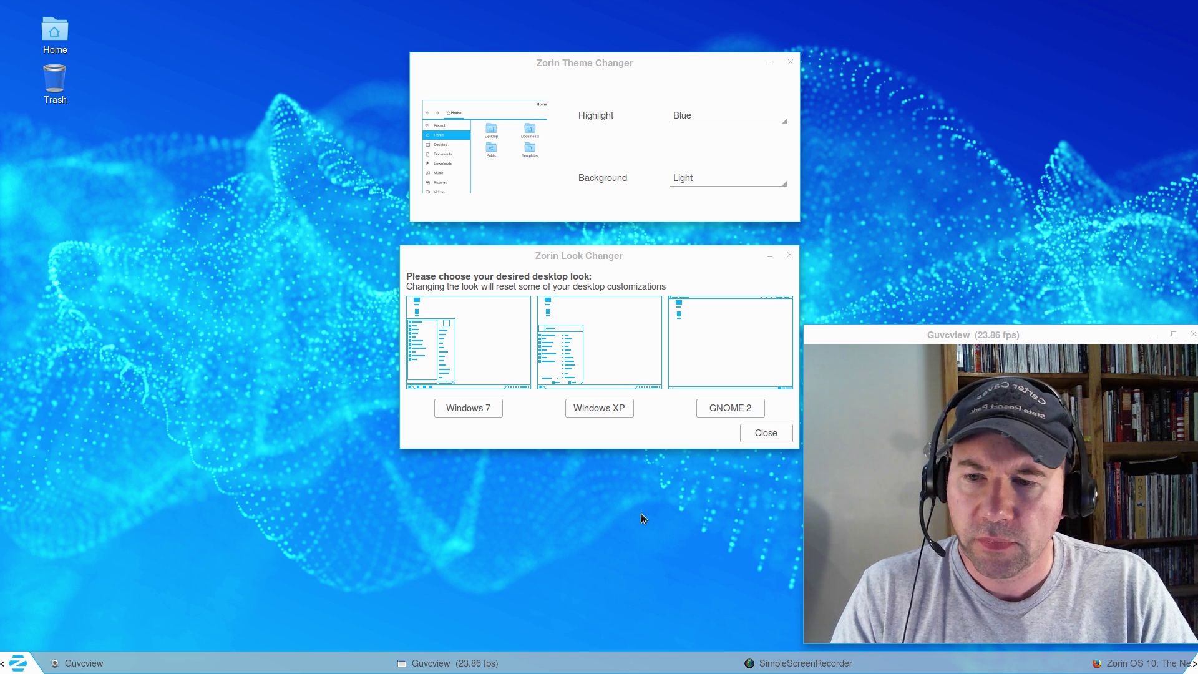
# Switch the desktop look to GNOME 2 and look over its Applications and Places menus
pyautogui.click(713, 409)
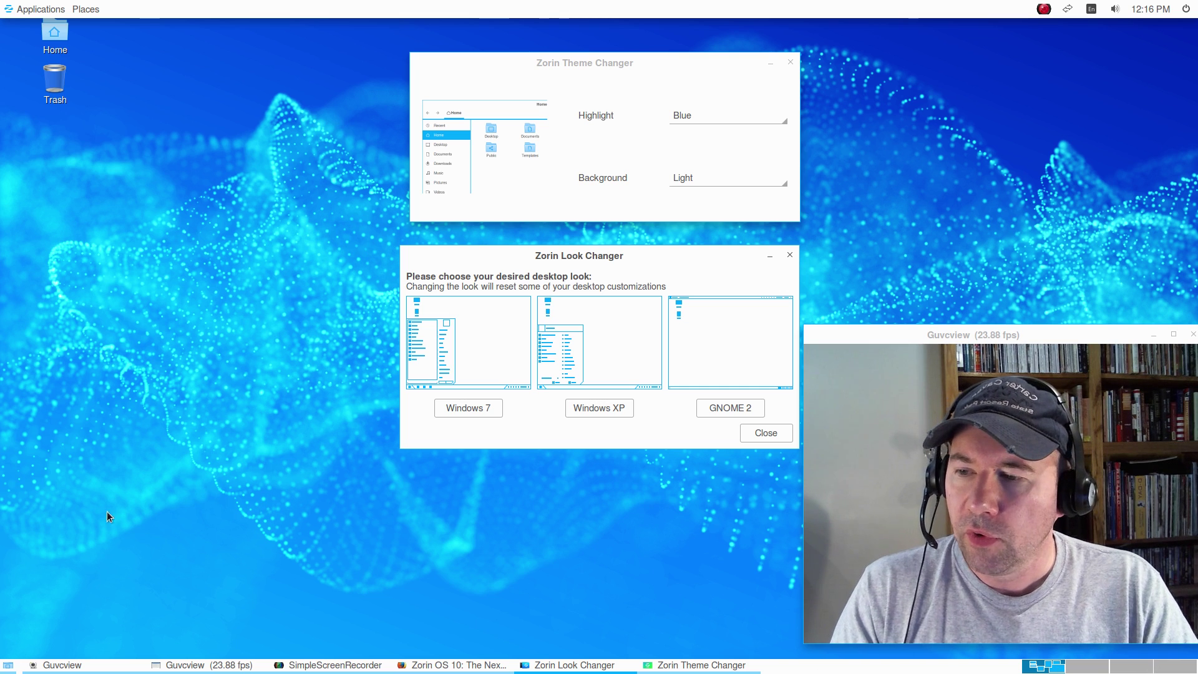
pyautogui.click(9, 13)
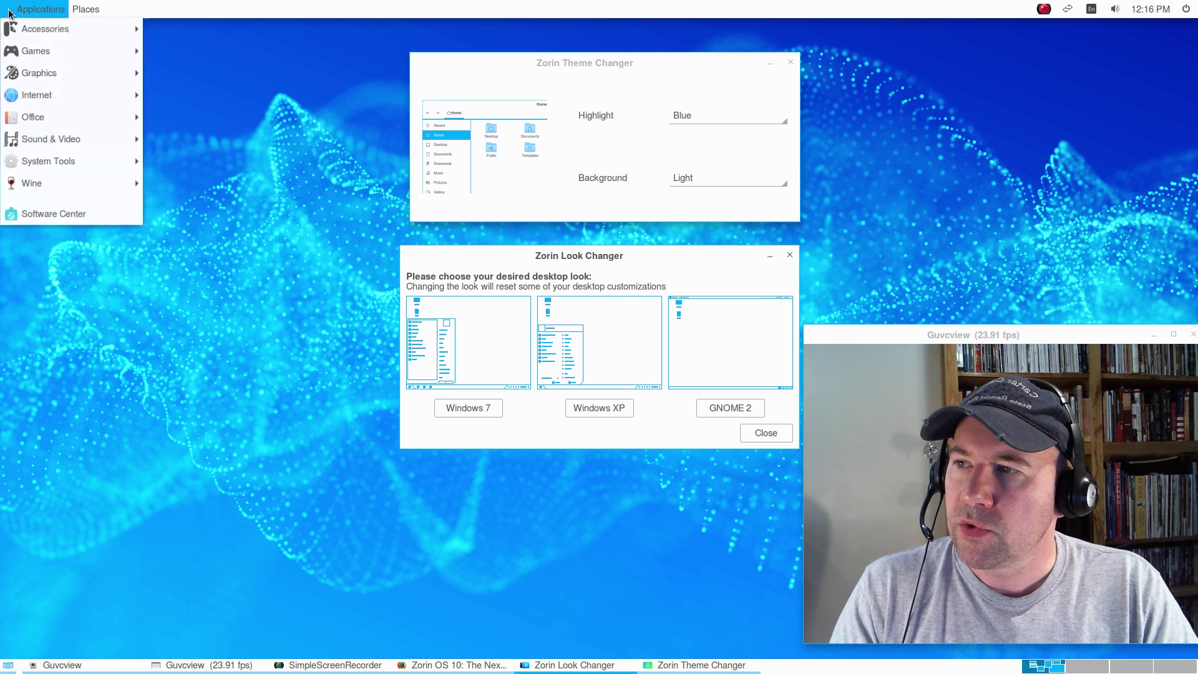
pyautogui.moveTo(87, 10)
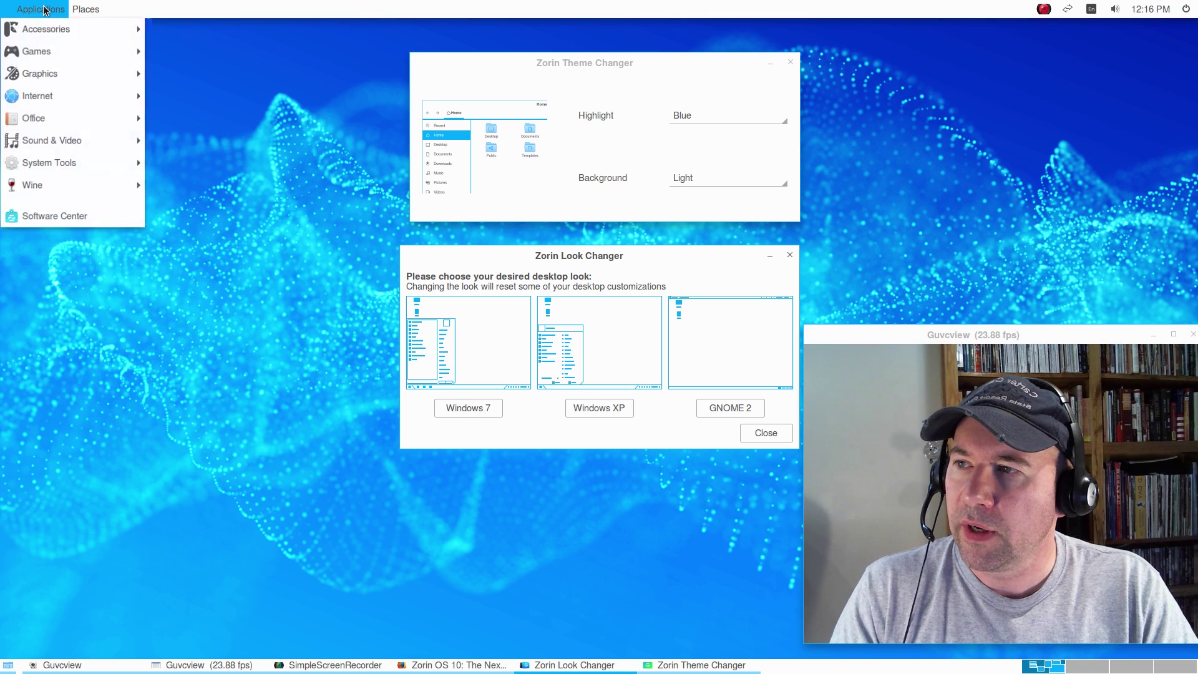
pyautogui.click(394, 168)
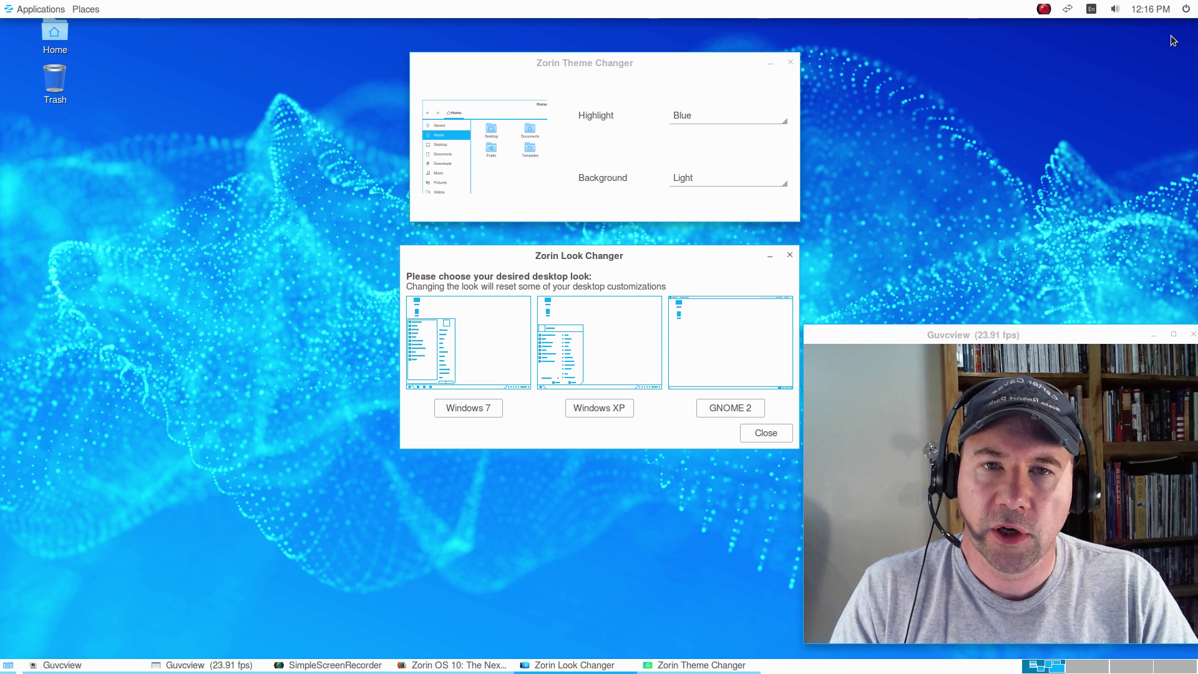
# Switch the desktop look to Windows 7 and rearrange the Look Changer and Theme Changer windows so they stay apart
pyautogui.click(475, 401)
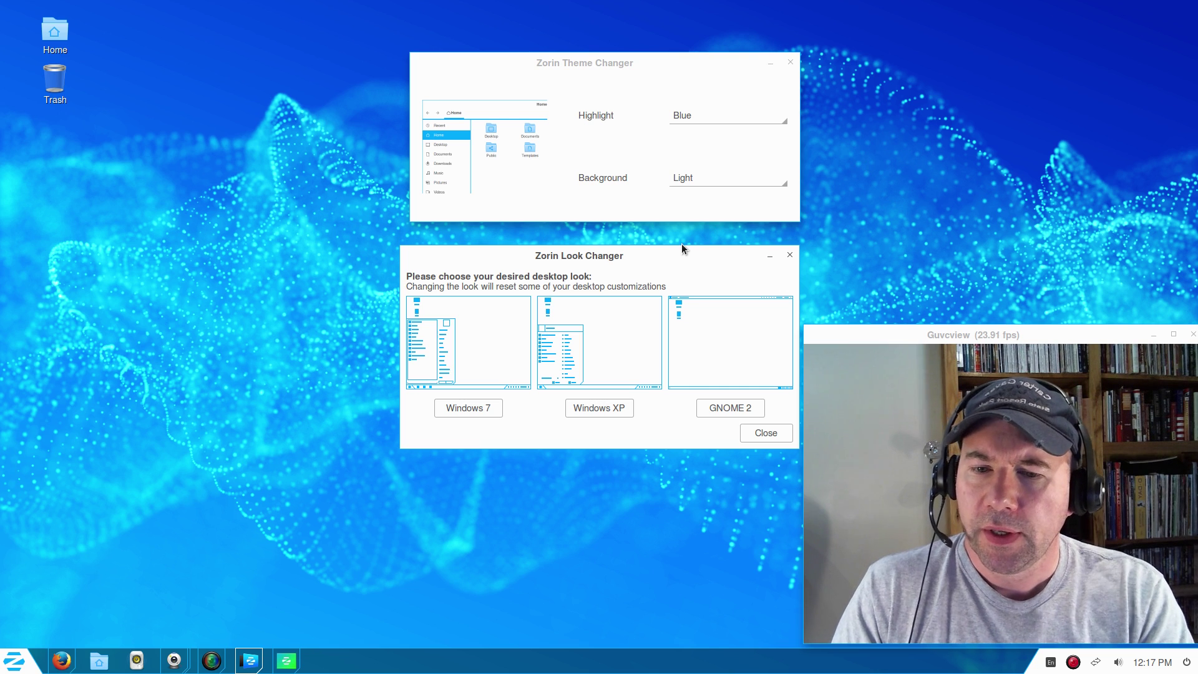
pyautogui.moveTo(655, 258); pyautogui.dragTo(333, 426)
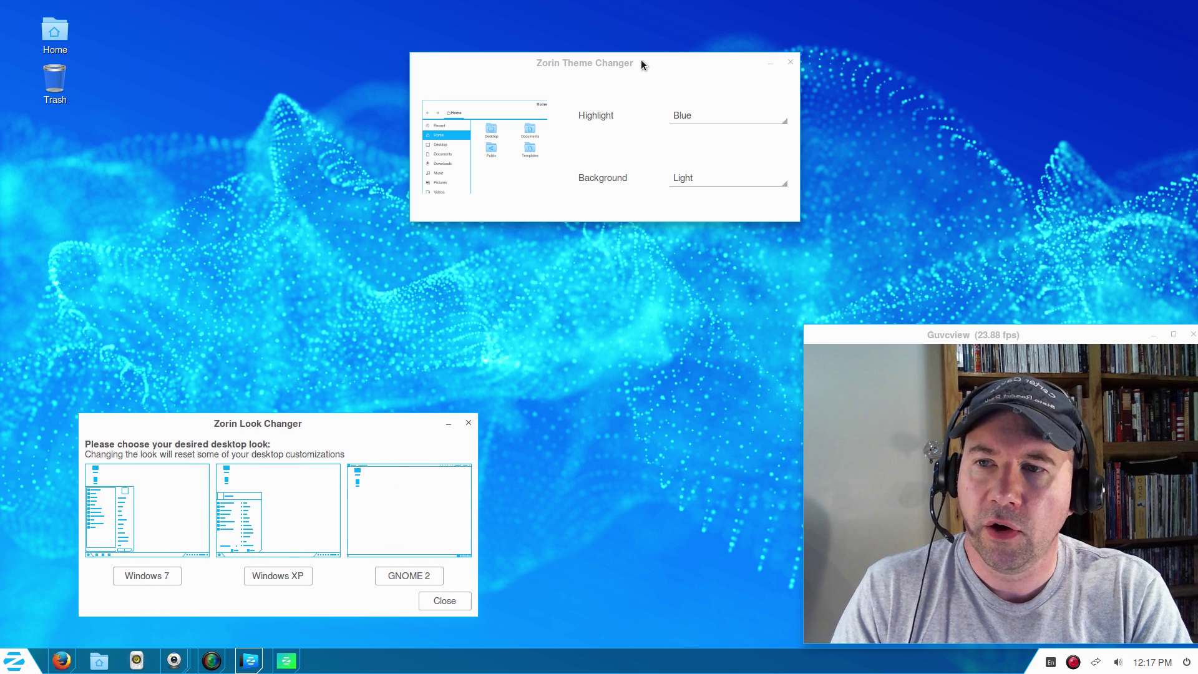
pyautogui.moveTo(641, 59); pyautogui.dragTo(620, 191)
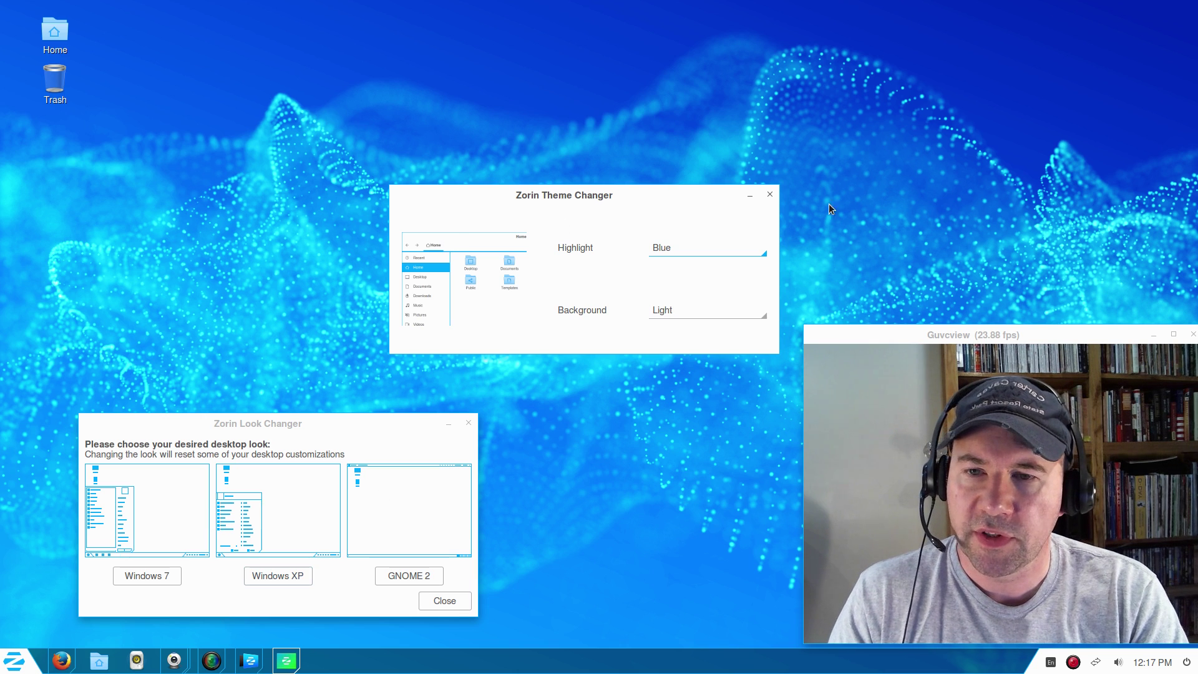
# Set the theme's highlight colour to Green
pyautogui.click(760, 253)
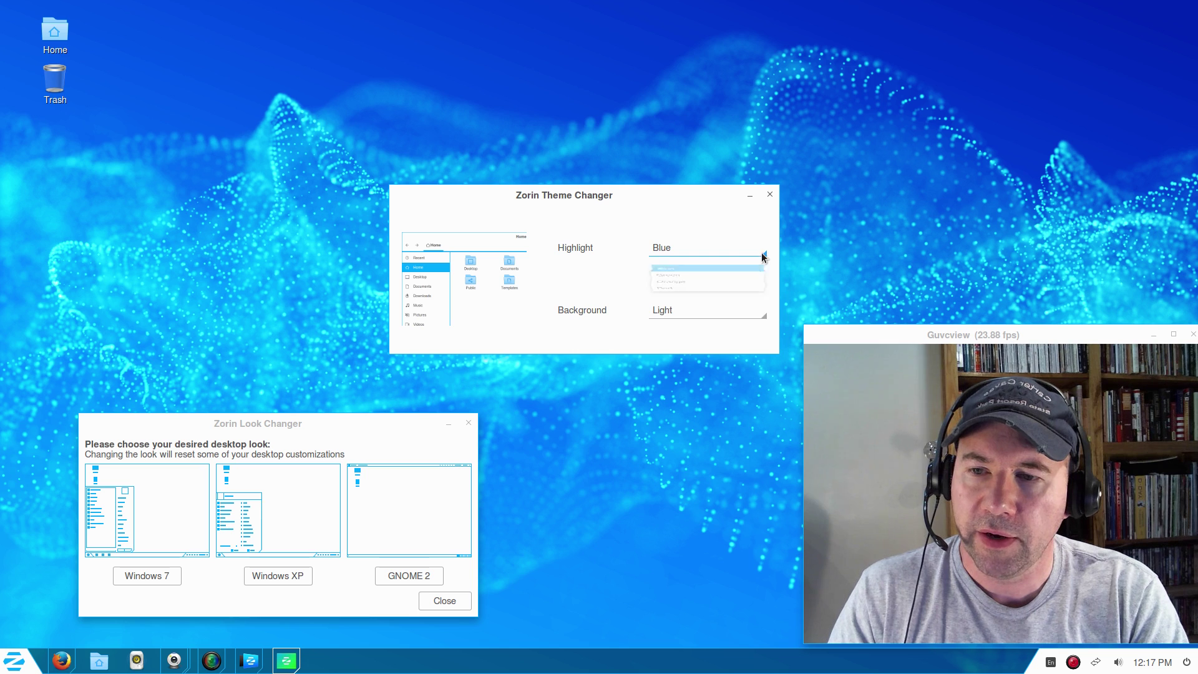
pyautogui.press('Escape')
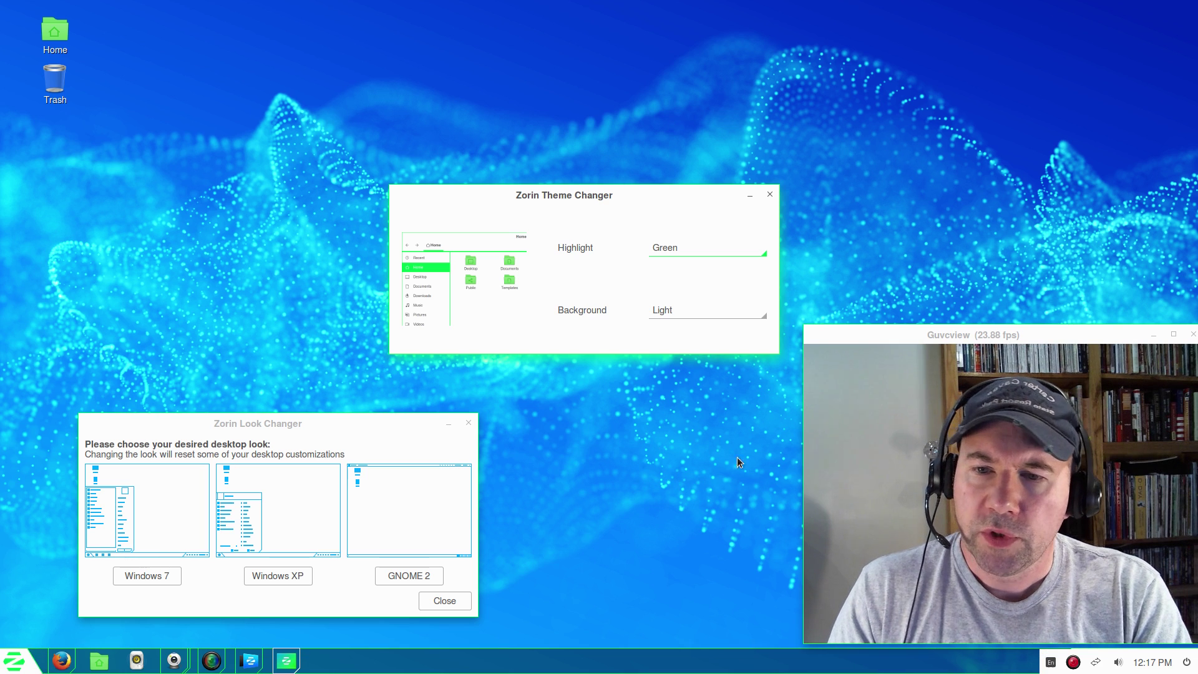
# Change the desktop background to the Moon wallpaper and close the Appearance window
pyautogui.rightClick(204, 226)
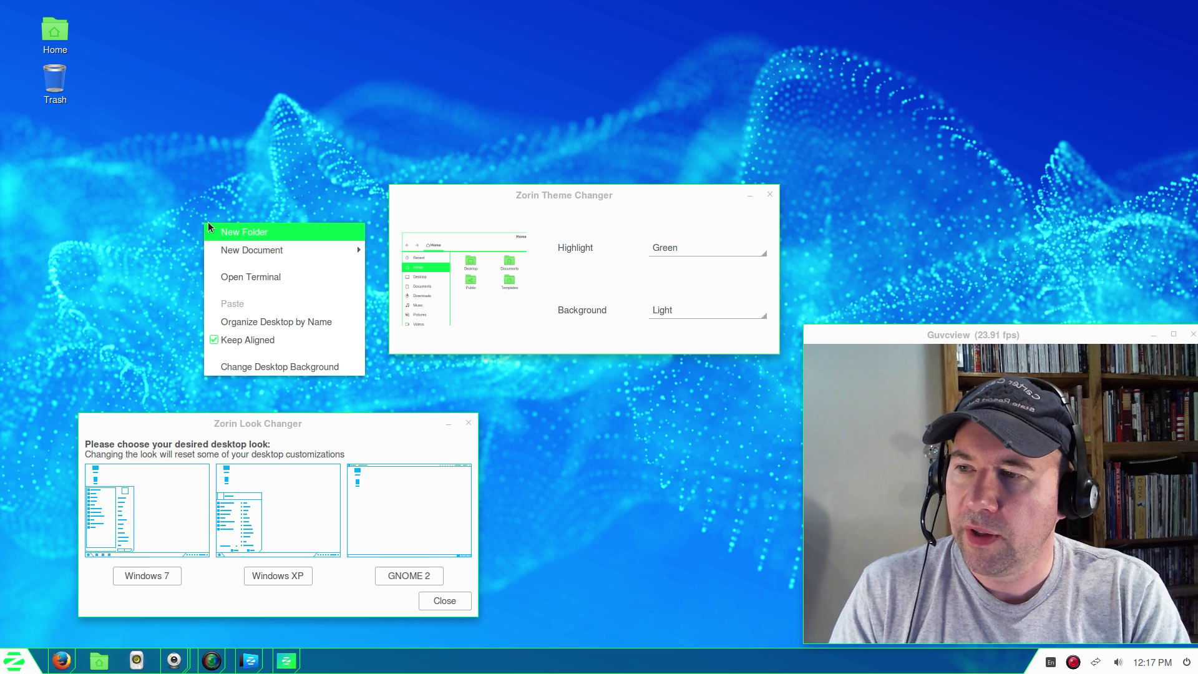
pyautogui.click(261, 367)
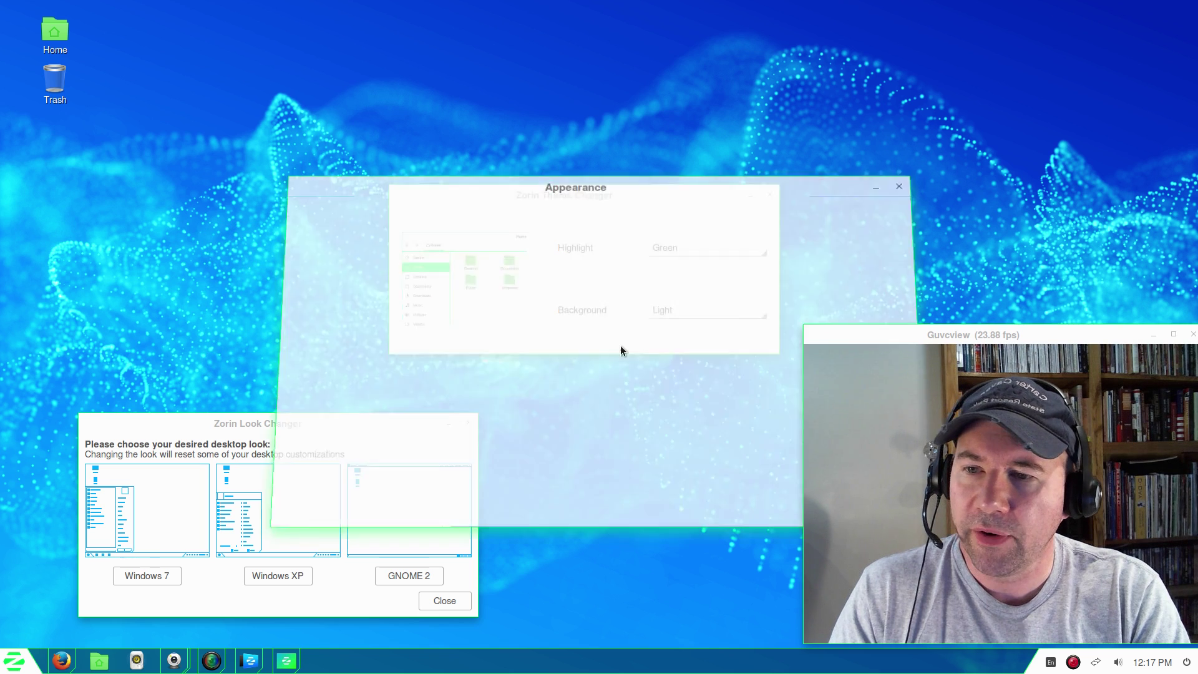
pyautogui.click(745, 320)
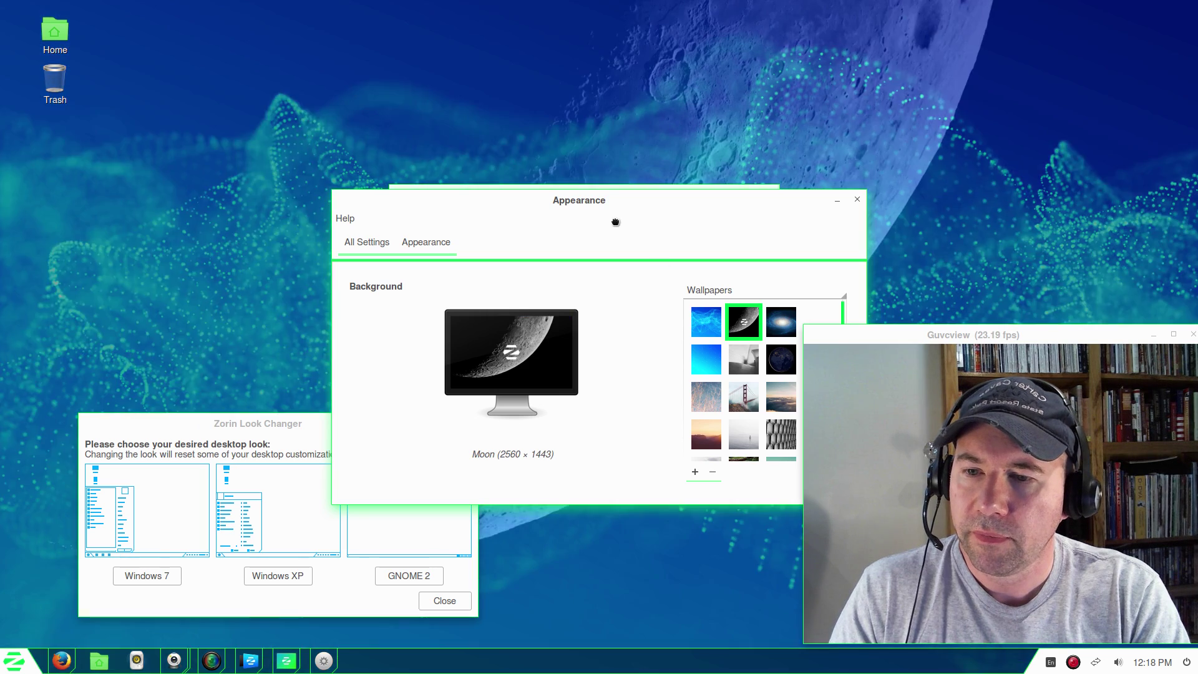
pyautogui.moveTo(615, 221); pyautogui.dragTo(467, 207)
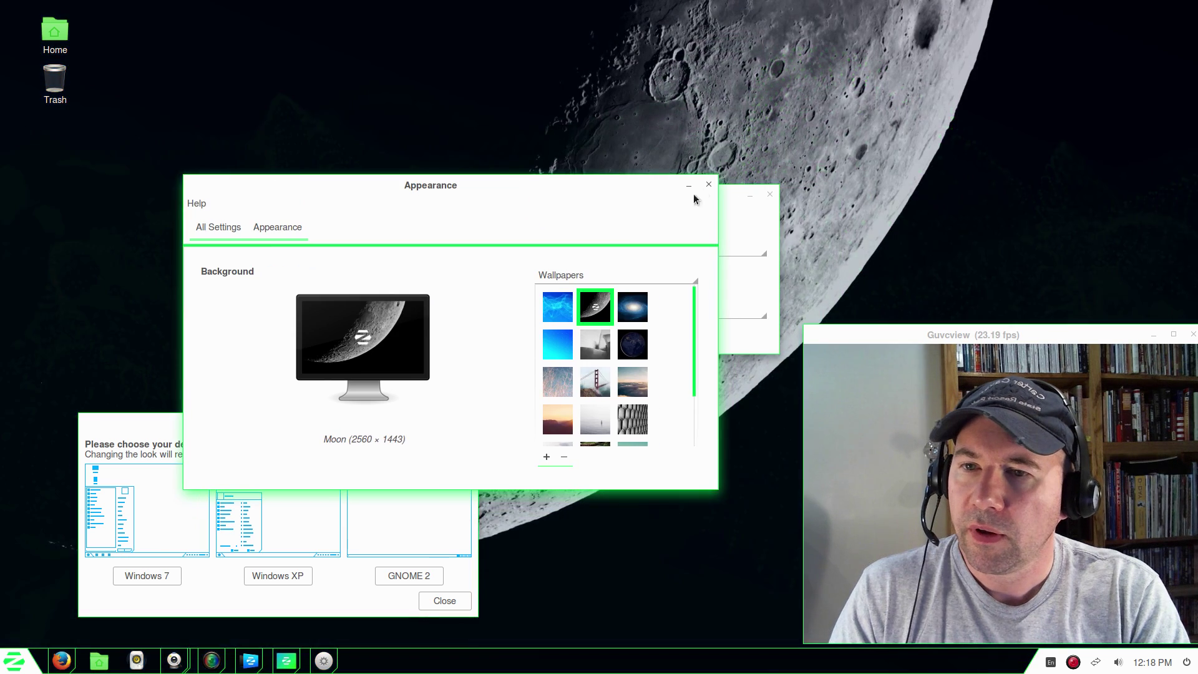
pyautogui.click(708, 184)
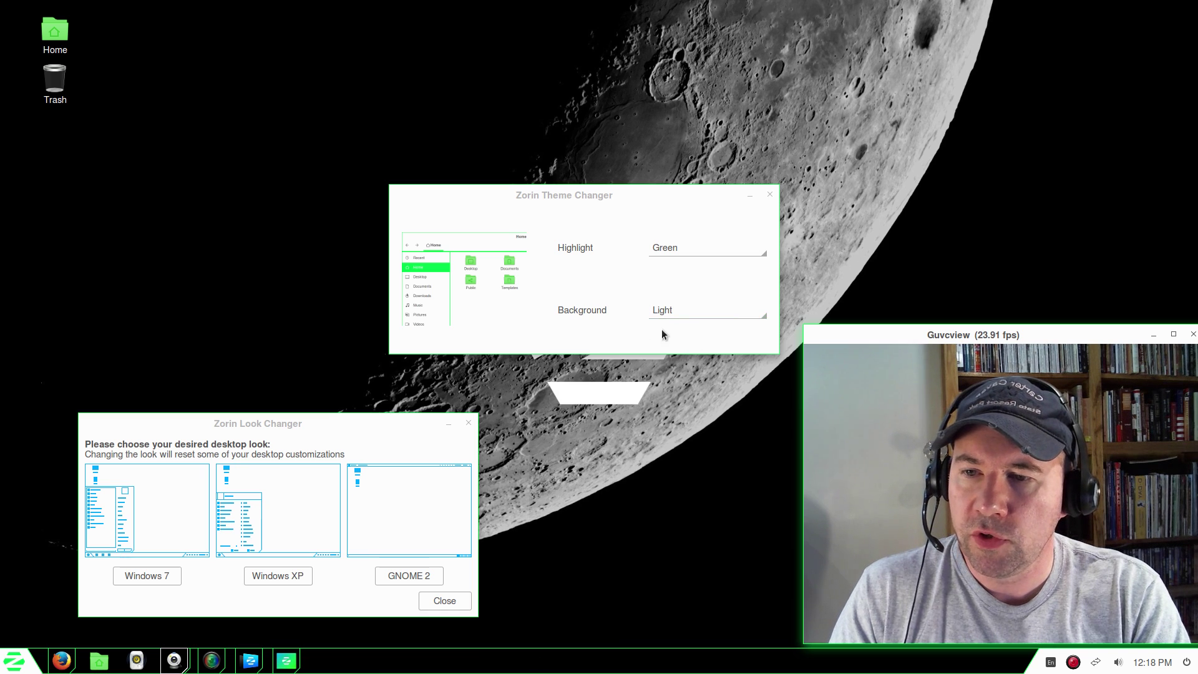
# Set the theme's background to Dark in Zorin Theme Changer
pyautogui.click(766, 316)
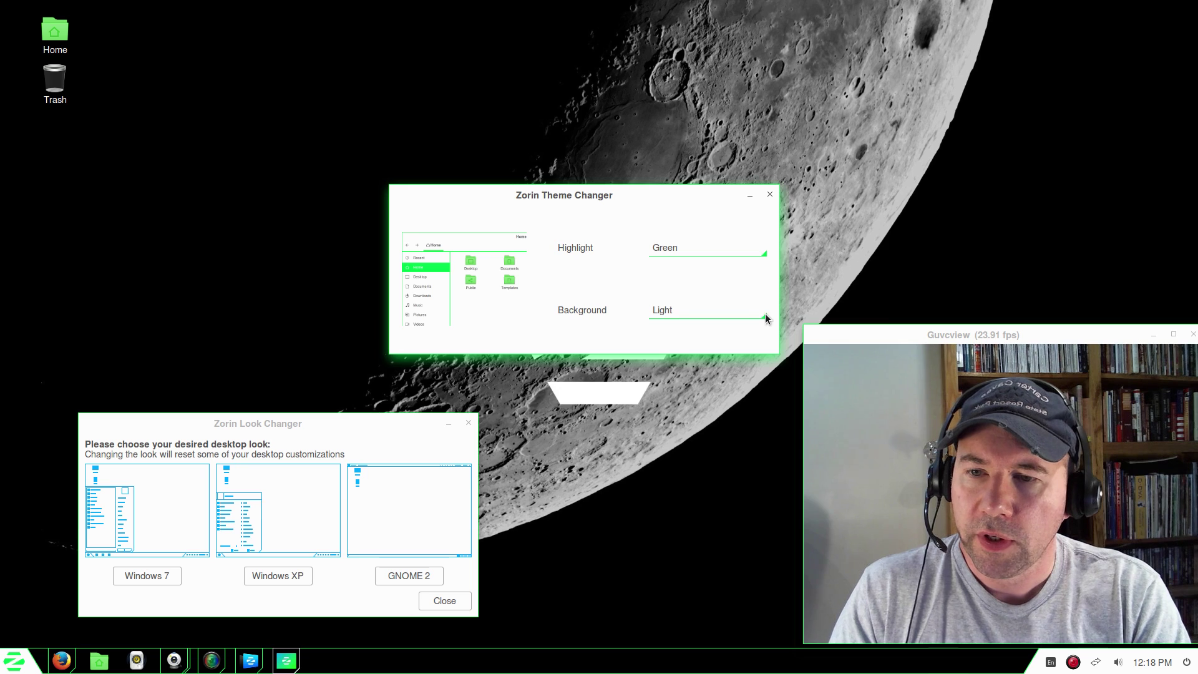
pyautogui.click(762, 317)
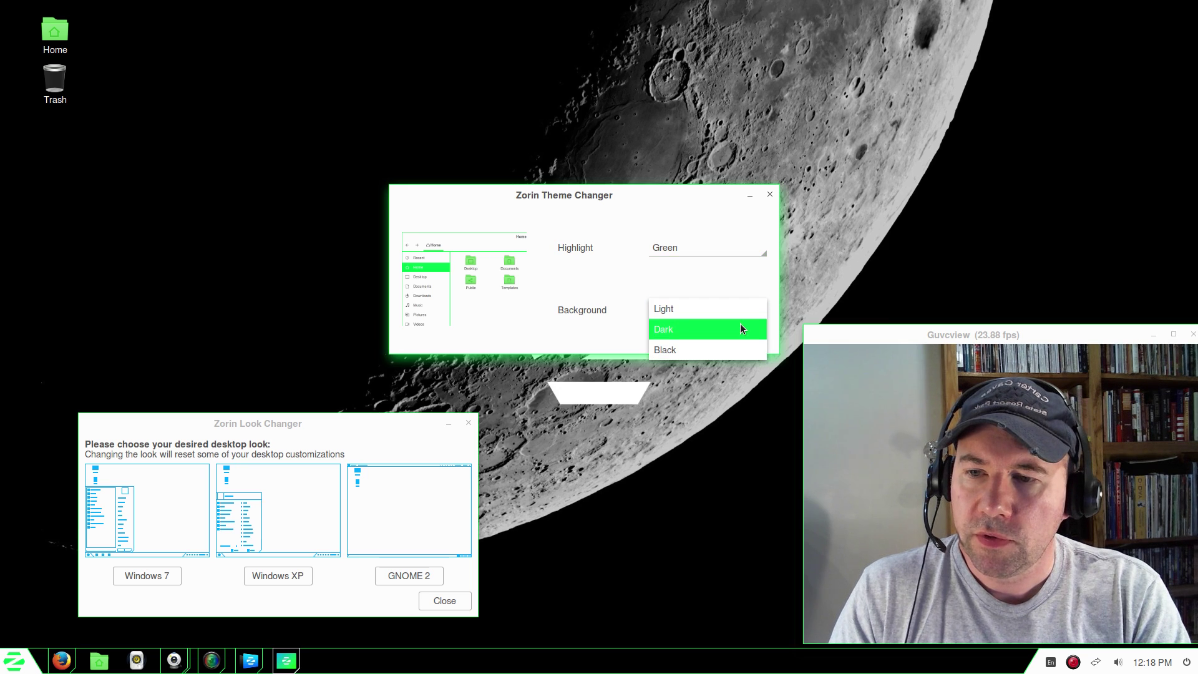
pyautogui.click(740, 324)
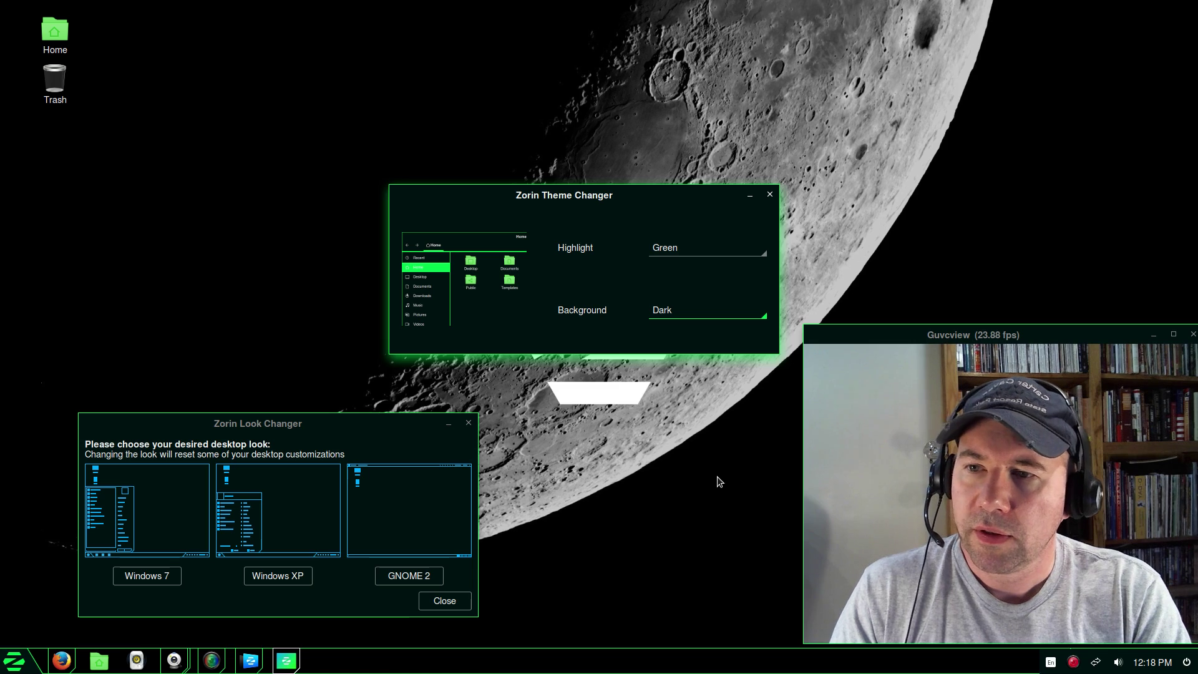
# Try the Black theme background and return the background to Light
pyautogui.click(762, 313)
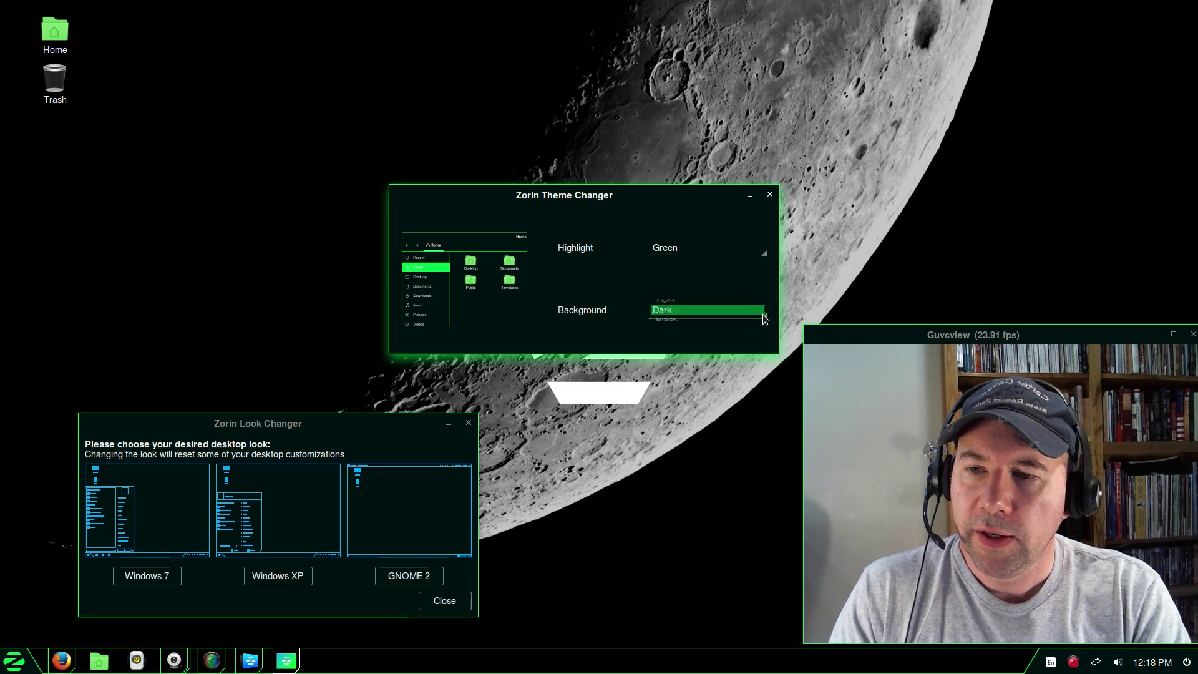
pyautogui.press('Escape')
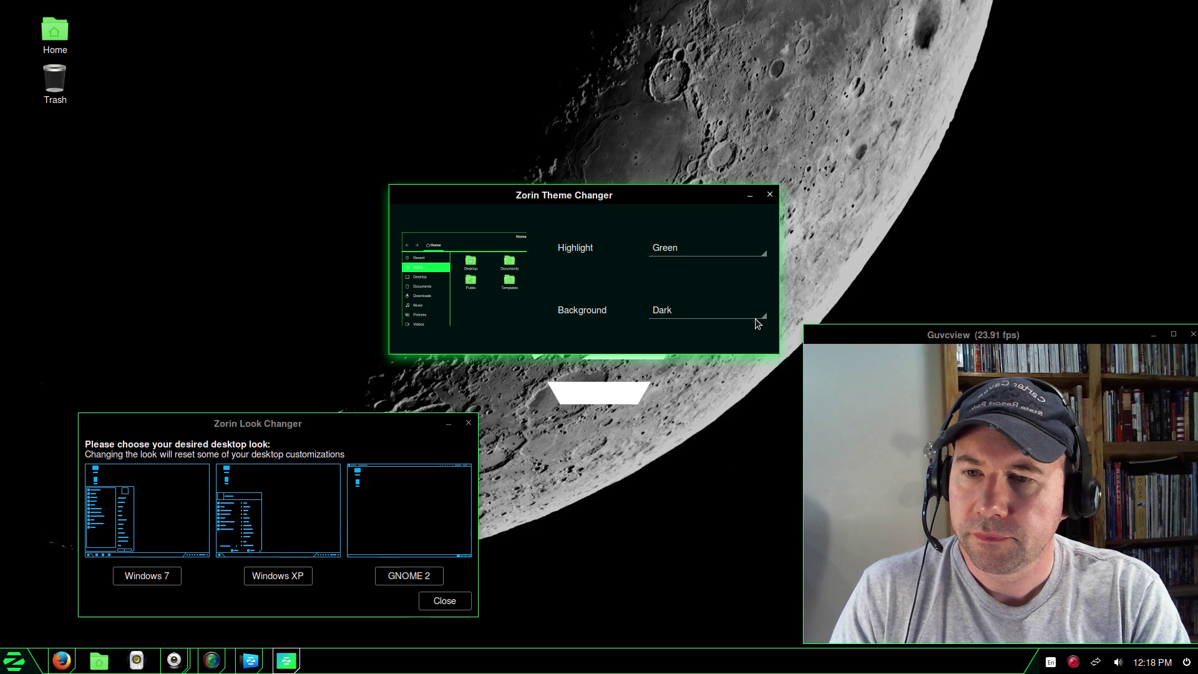
pyautogui.scroll(-1, 767, 316)
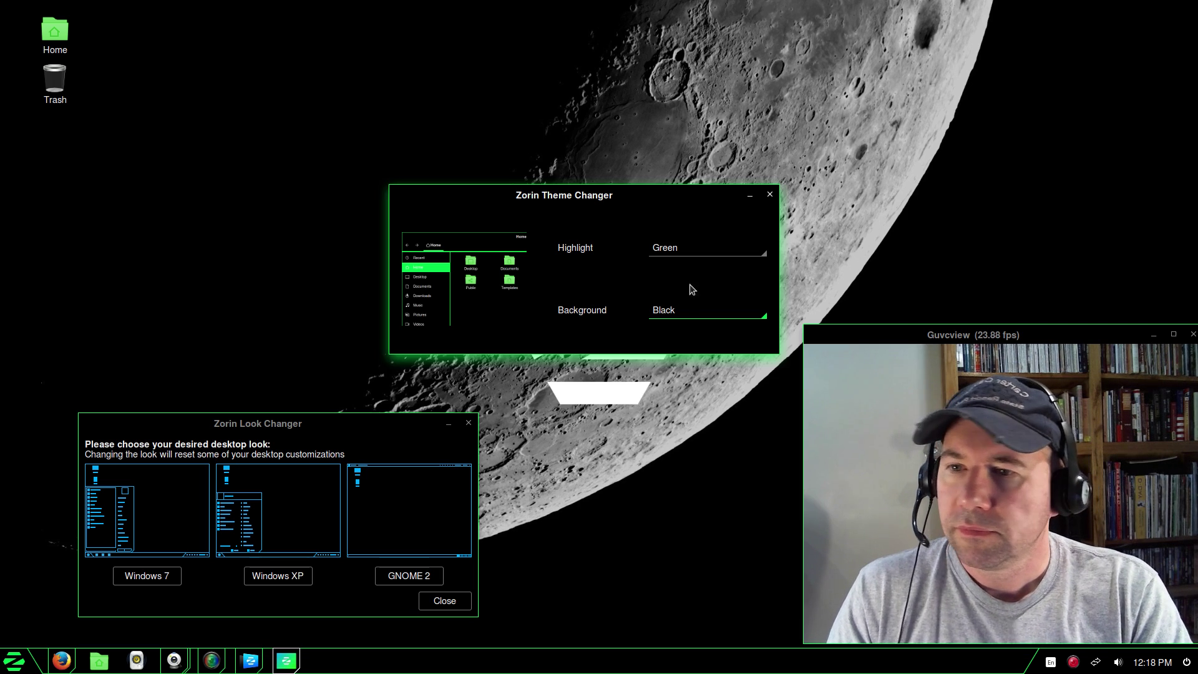
pyautogui.click(764, 317)
pyautogui.click(664, 308)
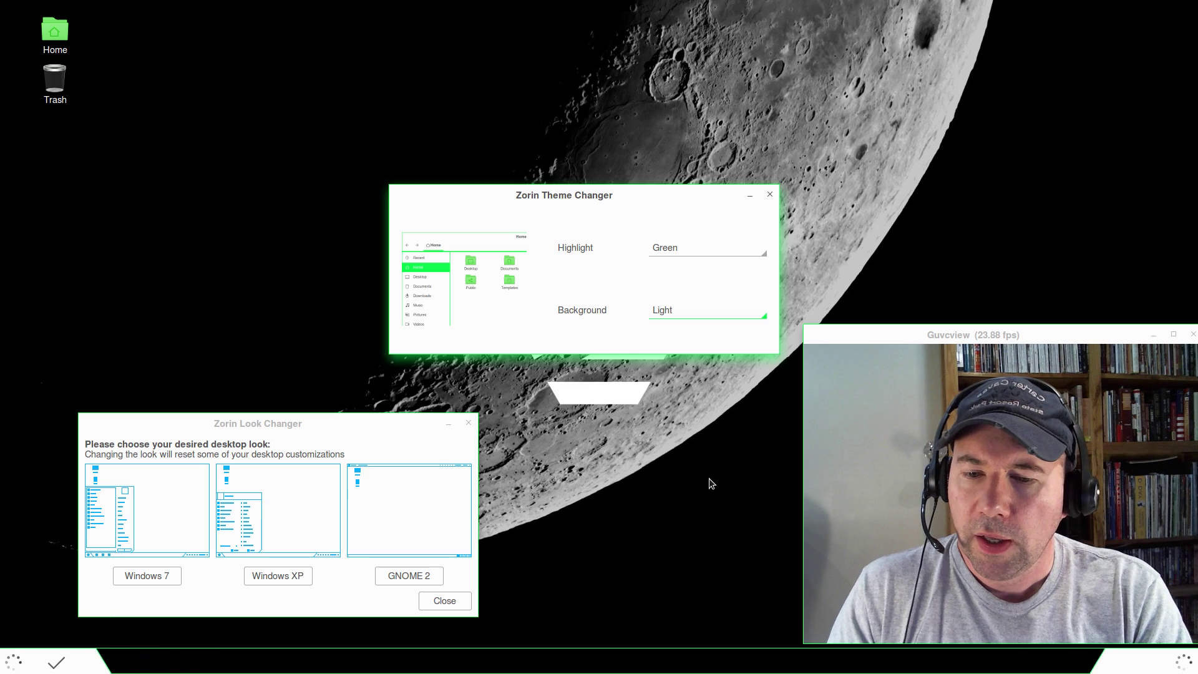
# Try the Orange highlight colour and switch the theme's highlight to Red
pyautogui.click(765, 252)
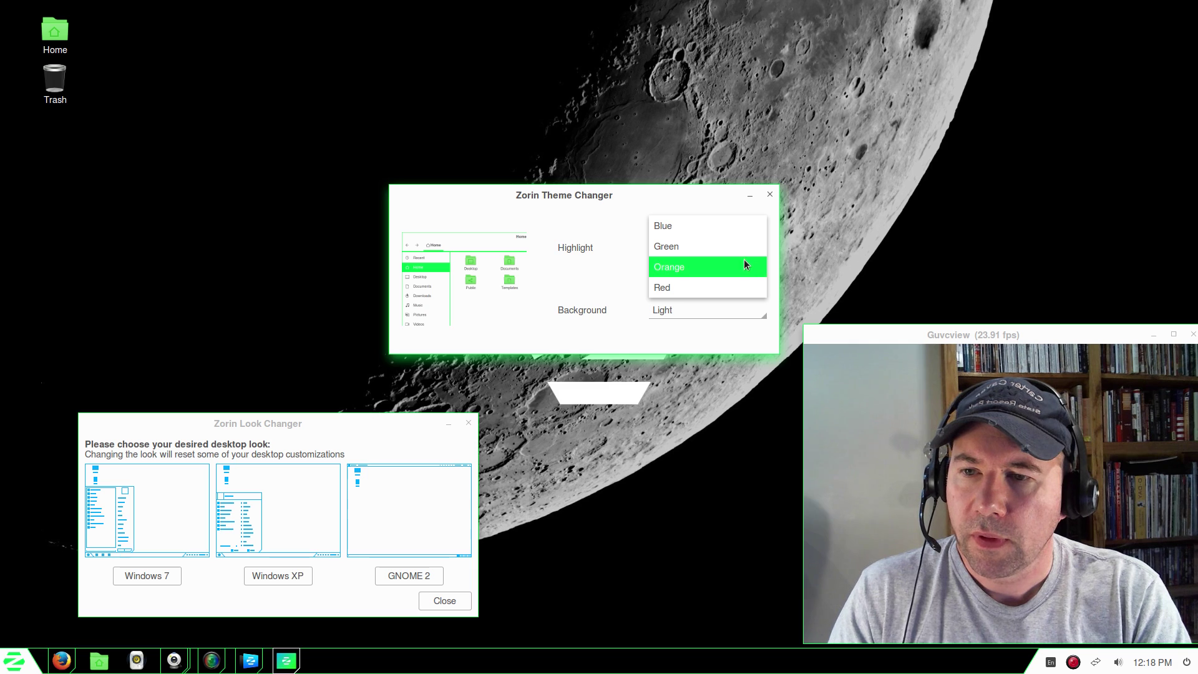
pyautogui.click(742, 336)
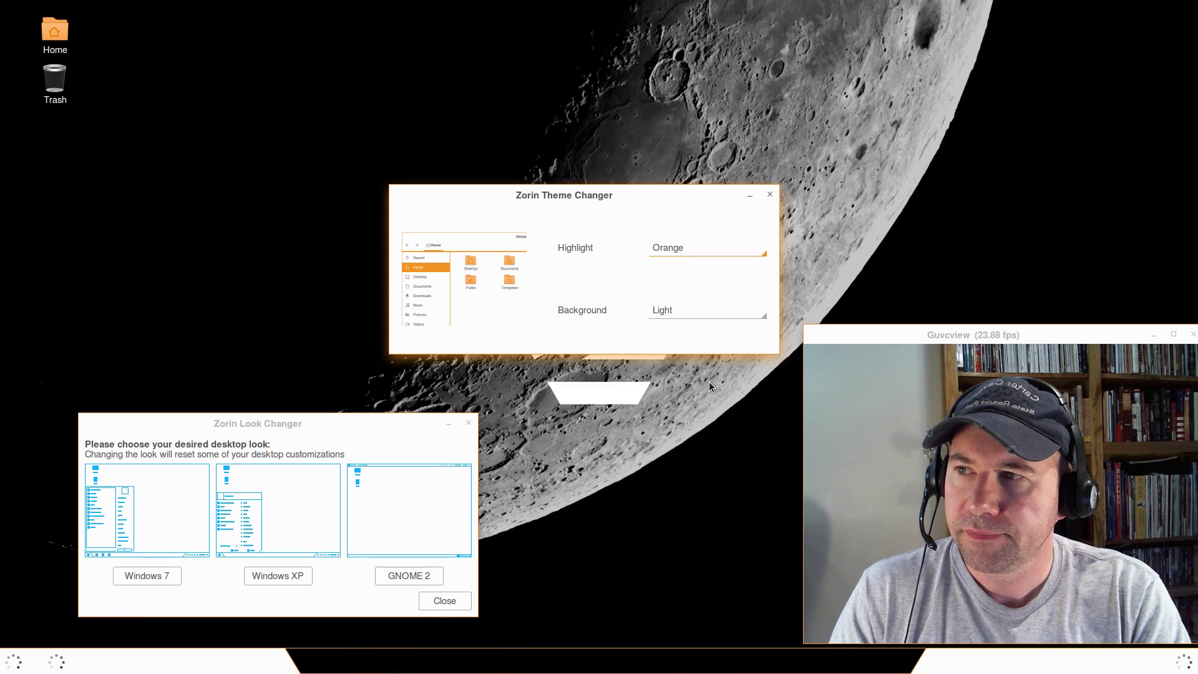
pyautogui.click(765, 257)
pyautogui.click(722, 485)
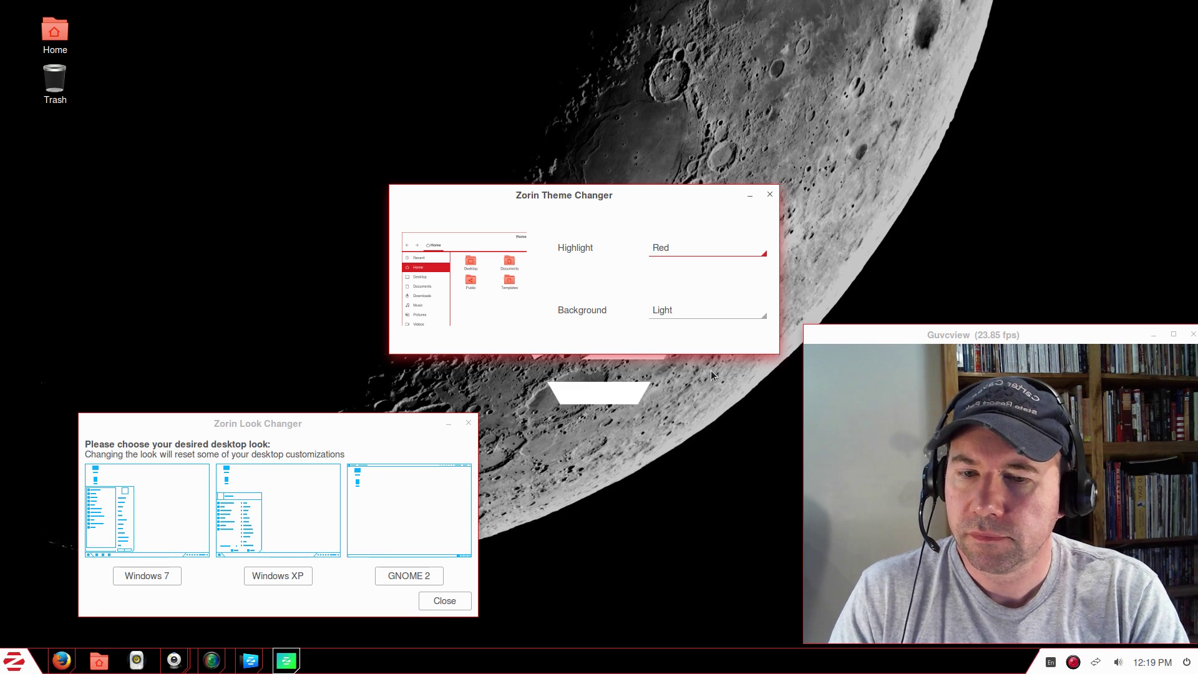
# Set the theme's background to Black and close the Zorin Look Changer and Theme Changer windows
pyautogui.click(667, 311)
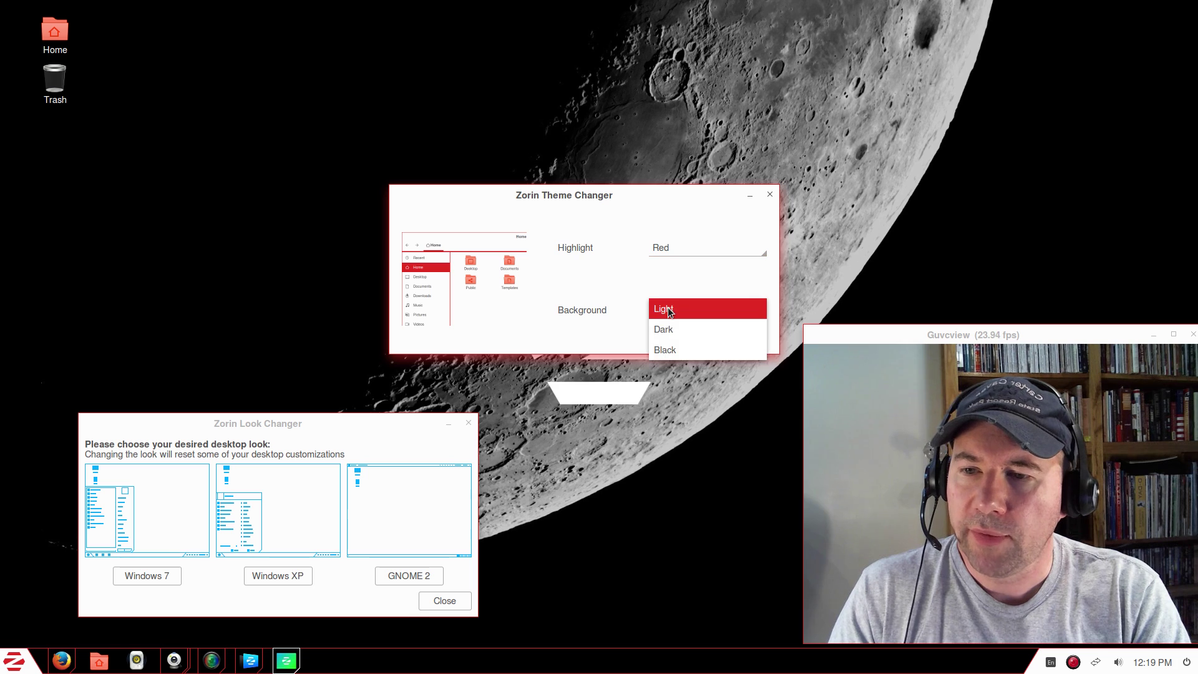
pyautogui.click(668, 347)
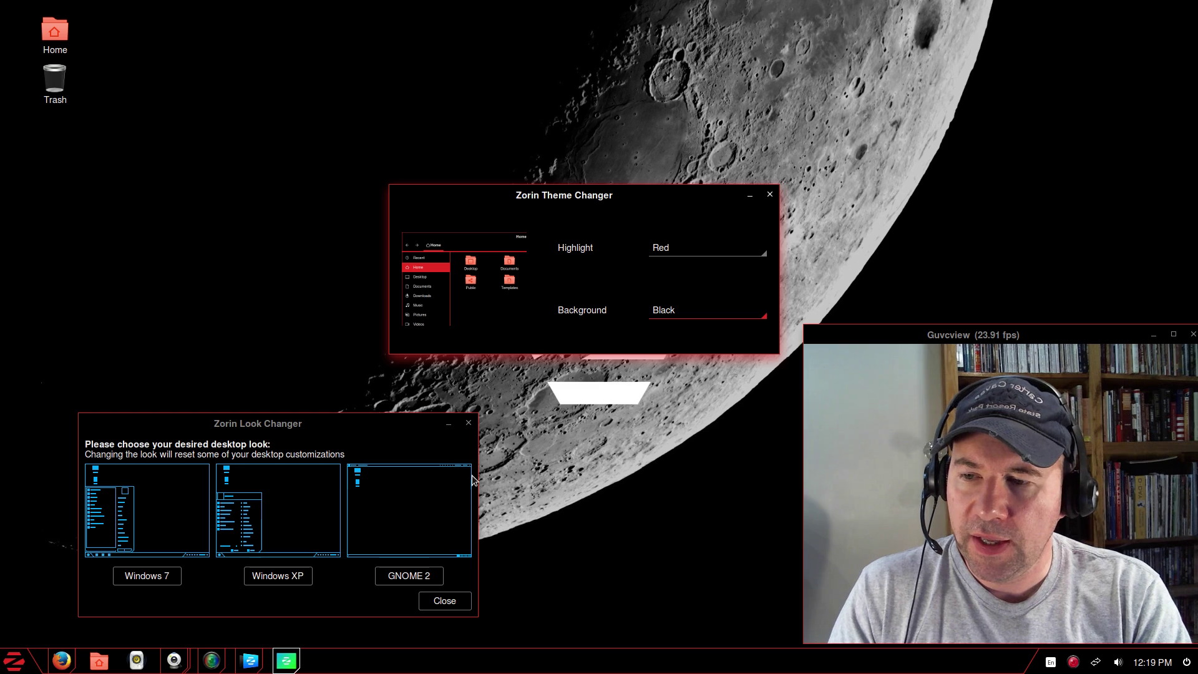
pyautogui.click(469, 424)
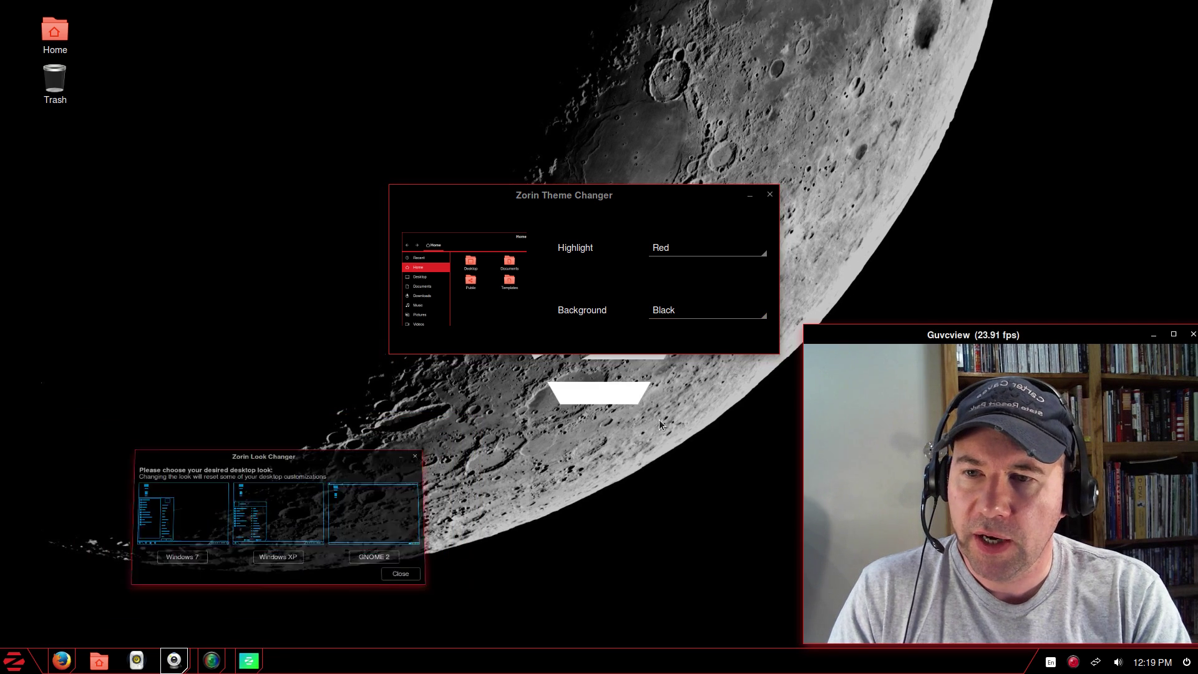
pyautogui.click(770, 195)
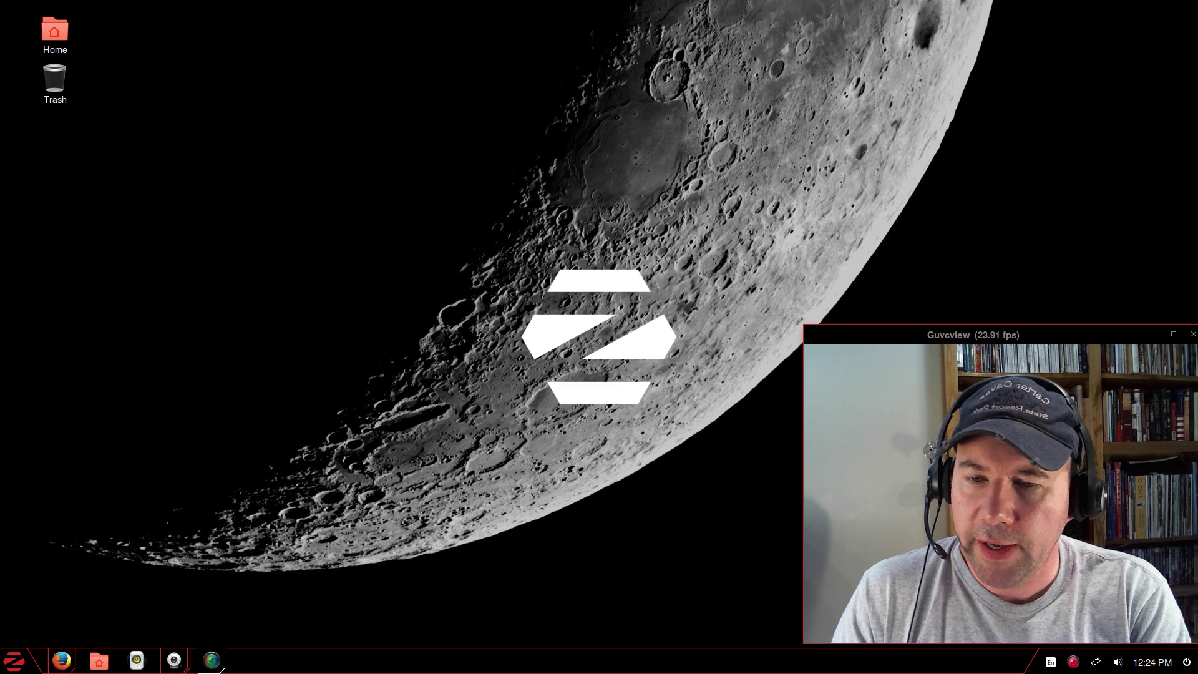
# Look through the Games and Graphics application categories of the Zorin menu
pyautogui.click(25, 660)
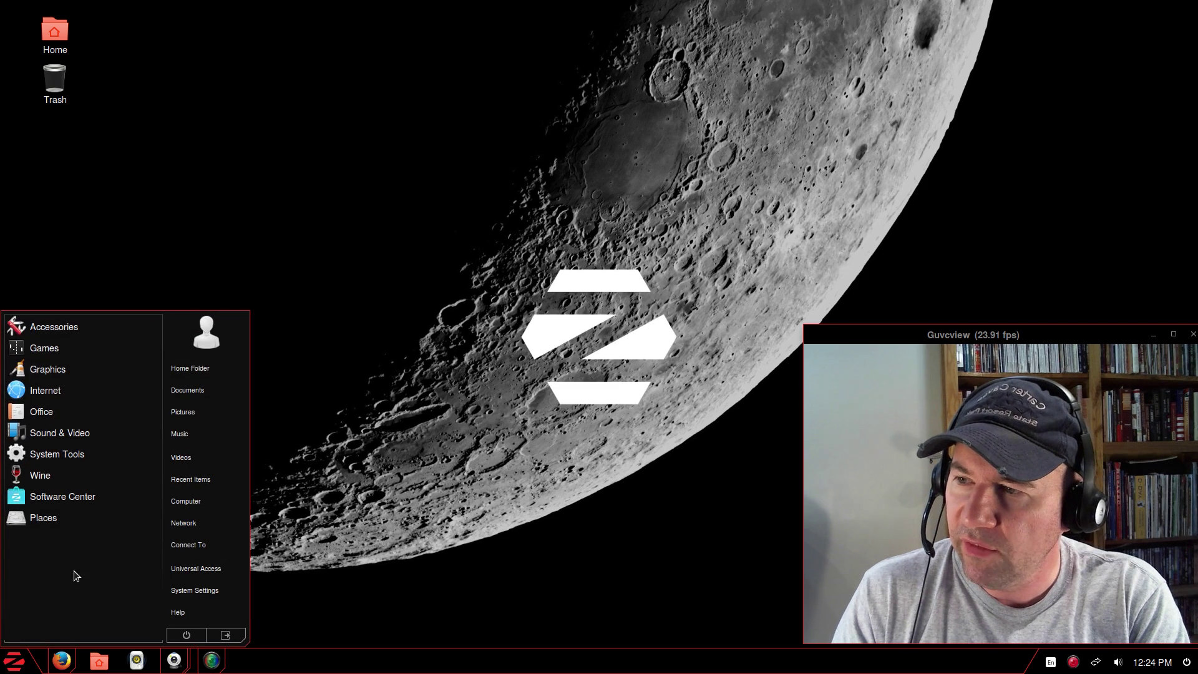
pyautogui.click(59, 347)
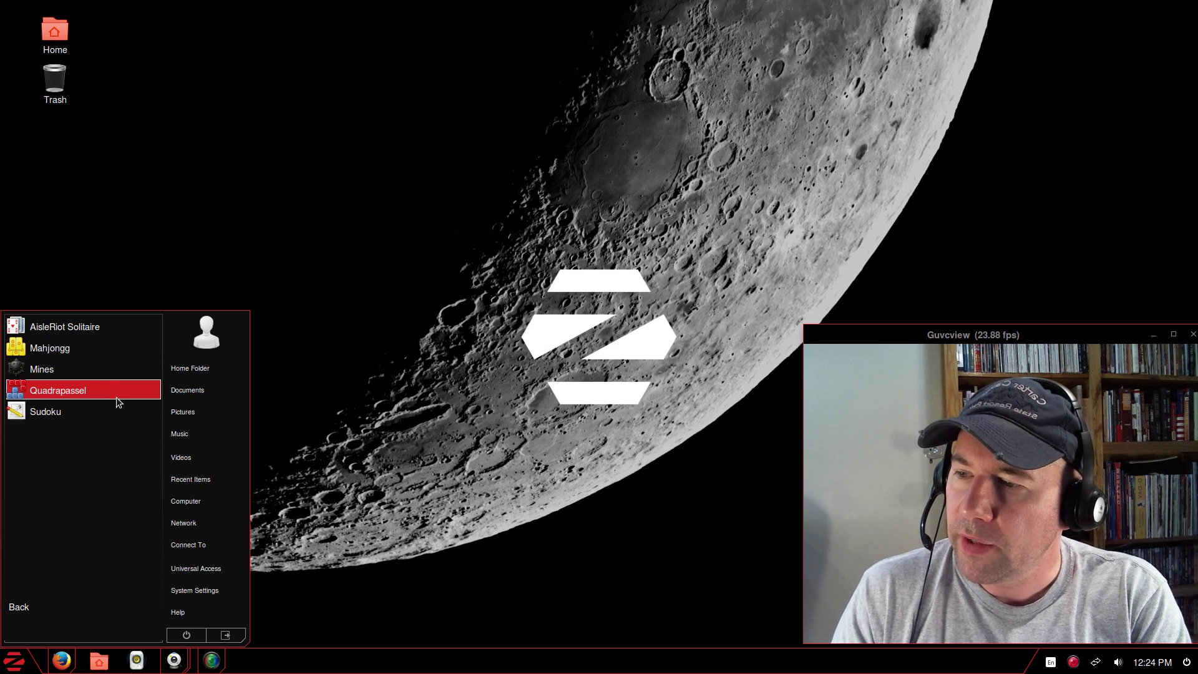
pyautogui.click(16, 608)
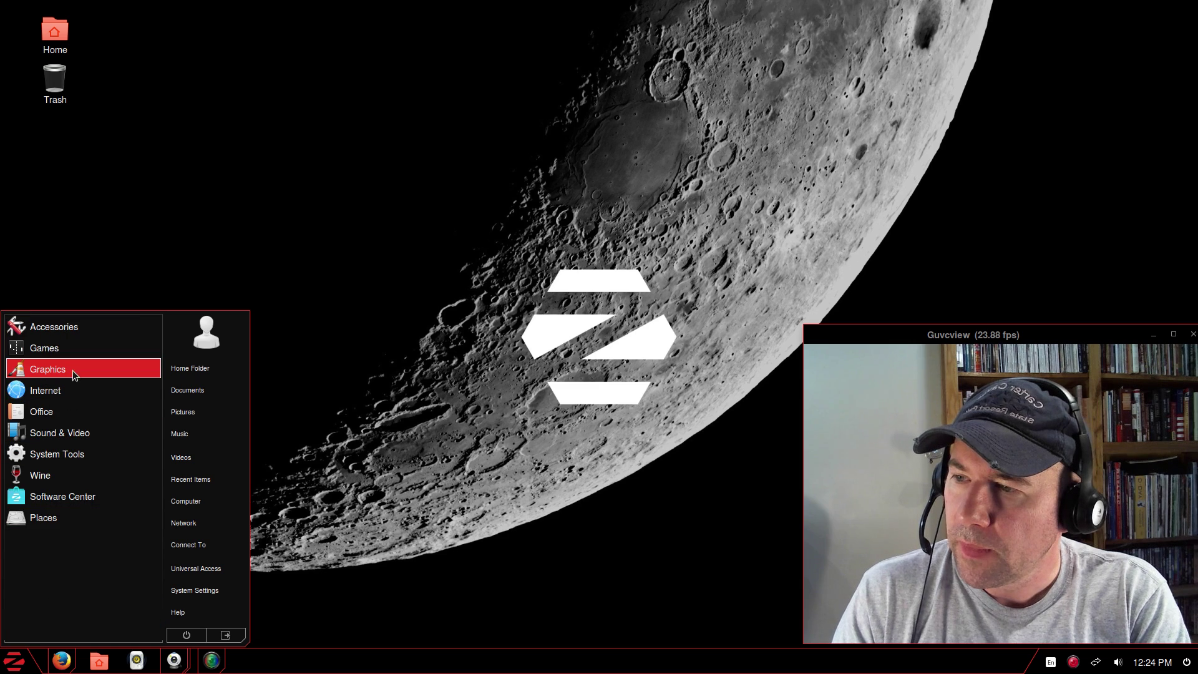
pyautogui.click(73, 367)
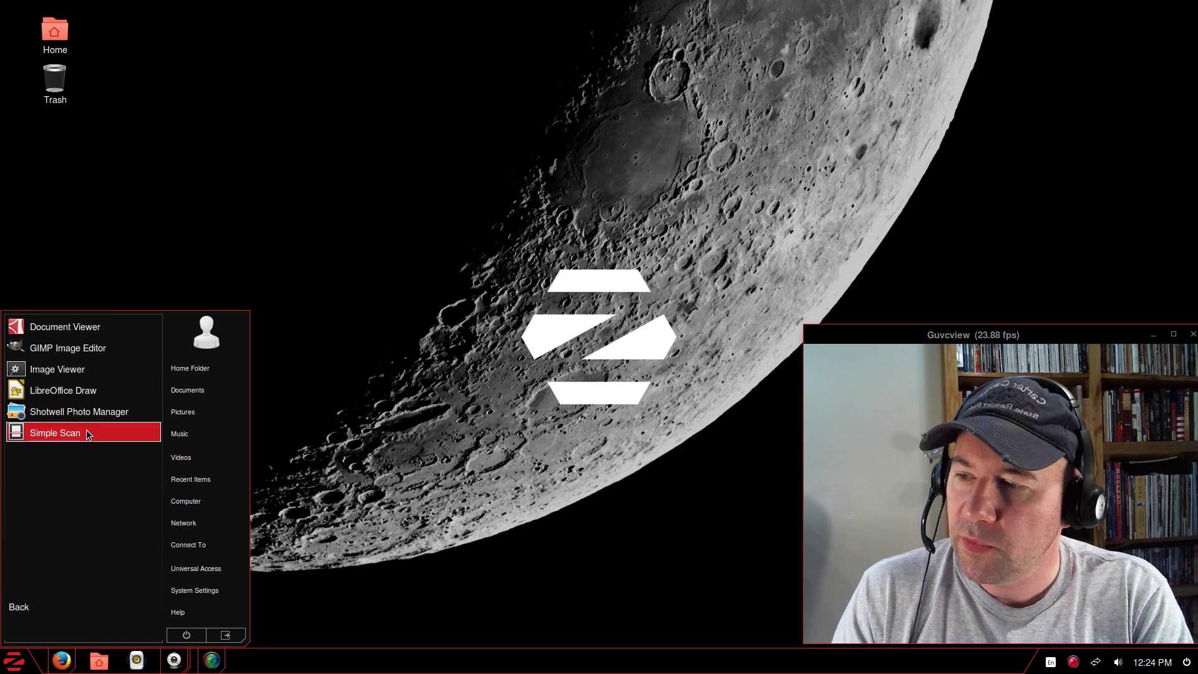
pyautogui.click(29, 612)
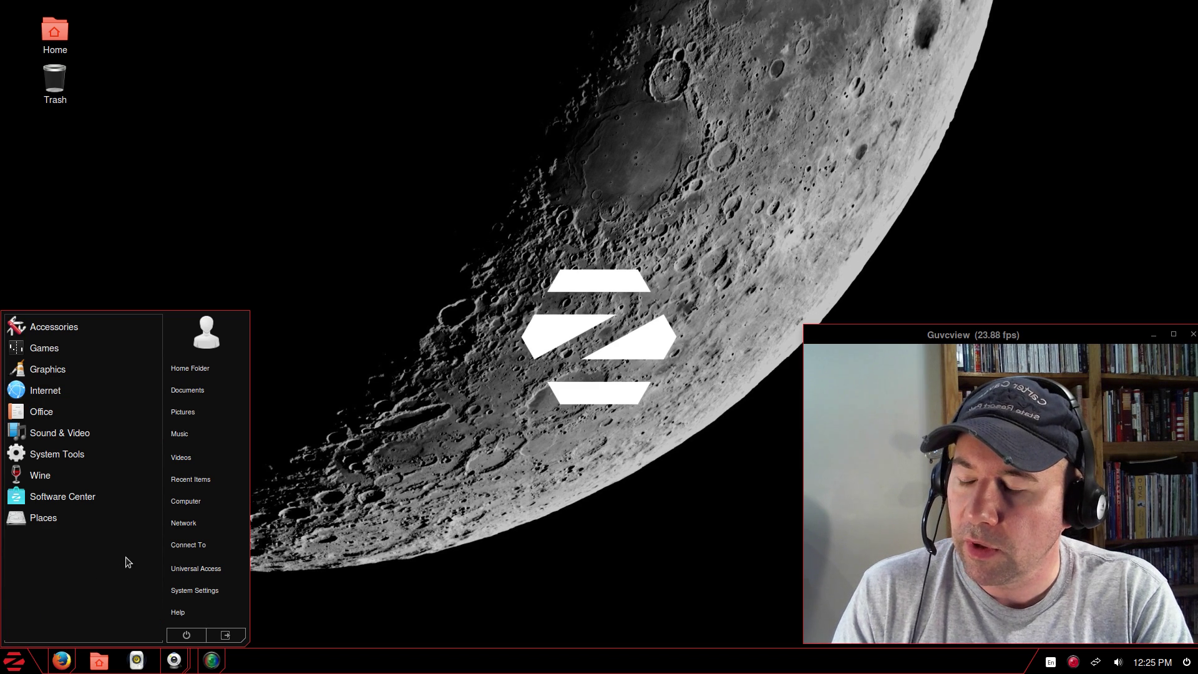
# Open Zorin Web Browser Manager from the Internet applications, authorising it with the account password
pyautogui.click(63, 383)
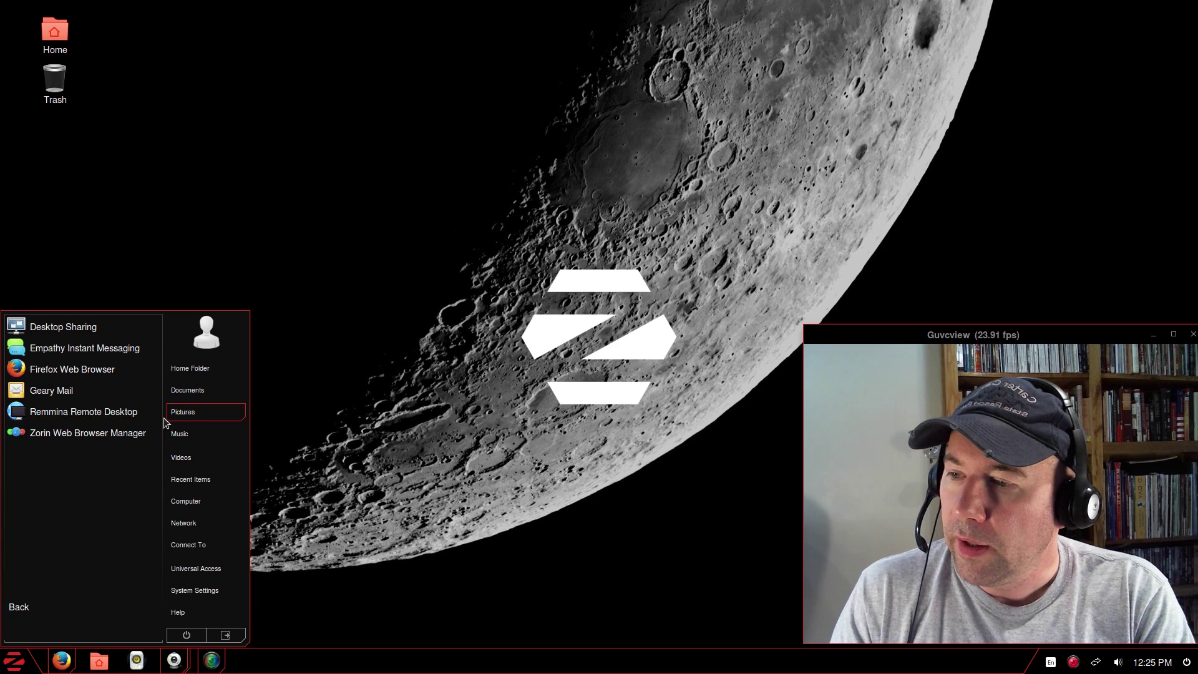
pyautogui.click(76, 435)
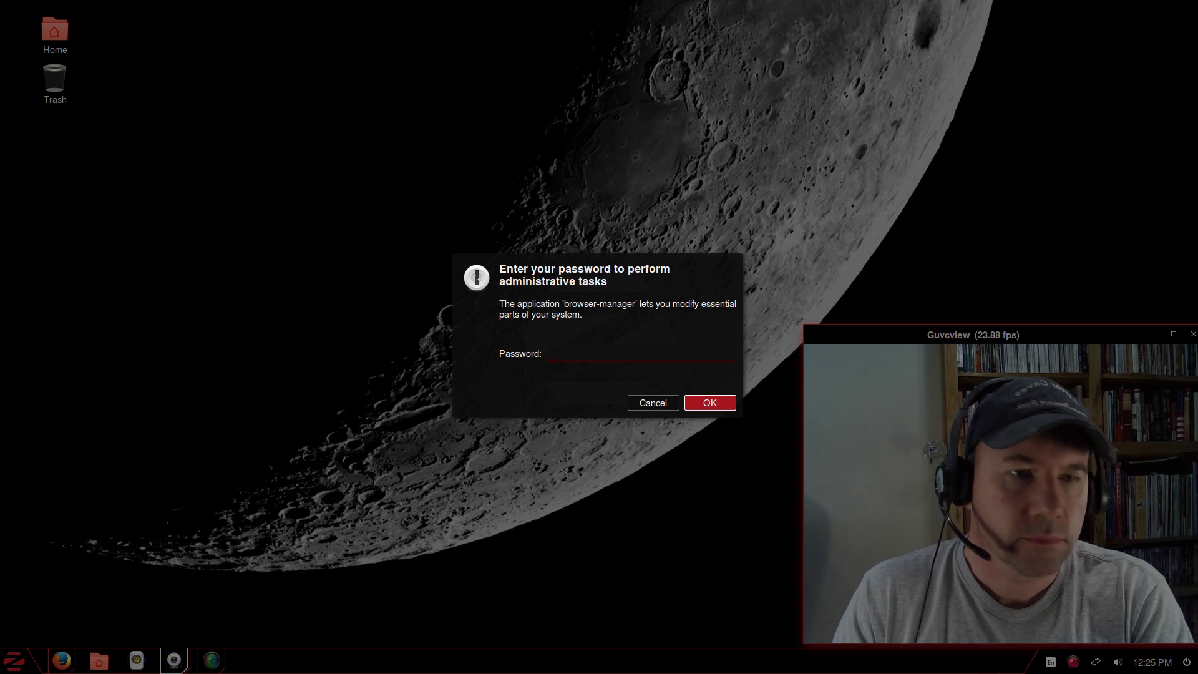
pyautogui.write('••')
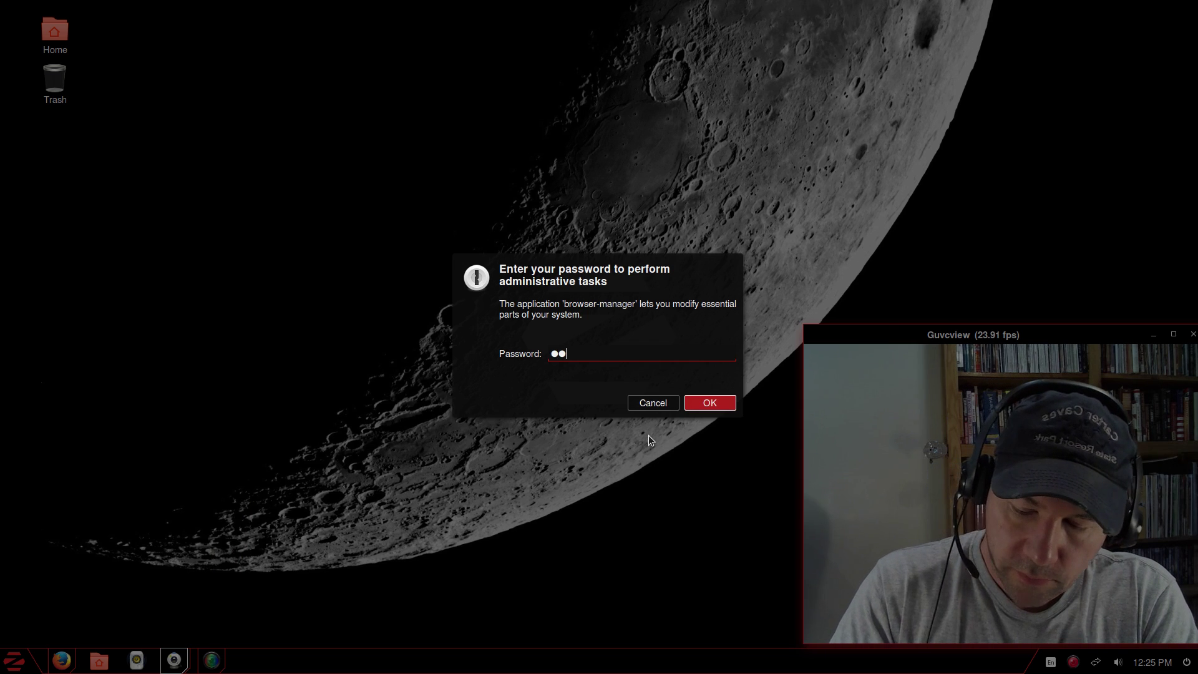
pyautogui.write('••••')
pyautogui.press('Return')
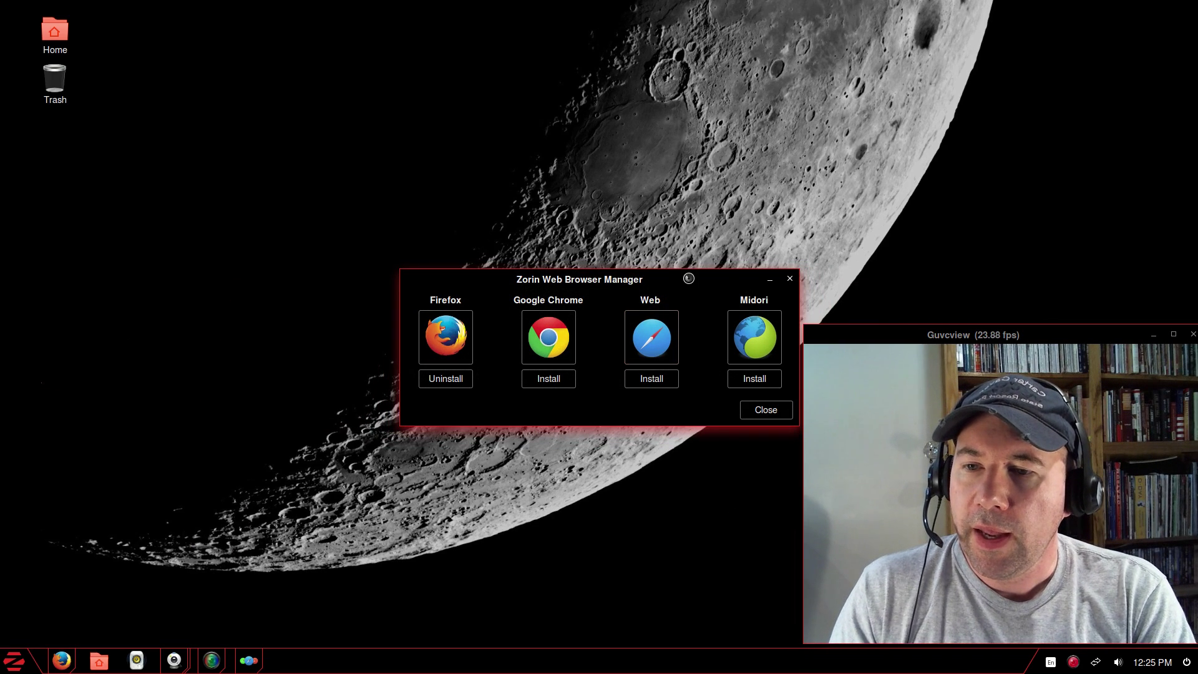
# Move the Zorin Web Browser Manager window higher and install the Midori browser, confirming the installation
pyautogui.moveTo(688, 278); pyautogui.dragTo(648, 210)
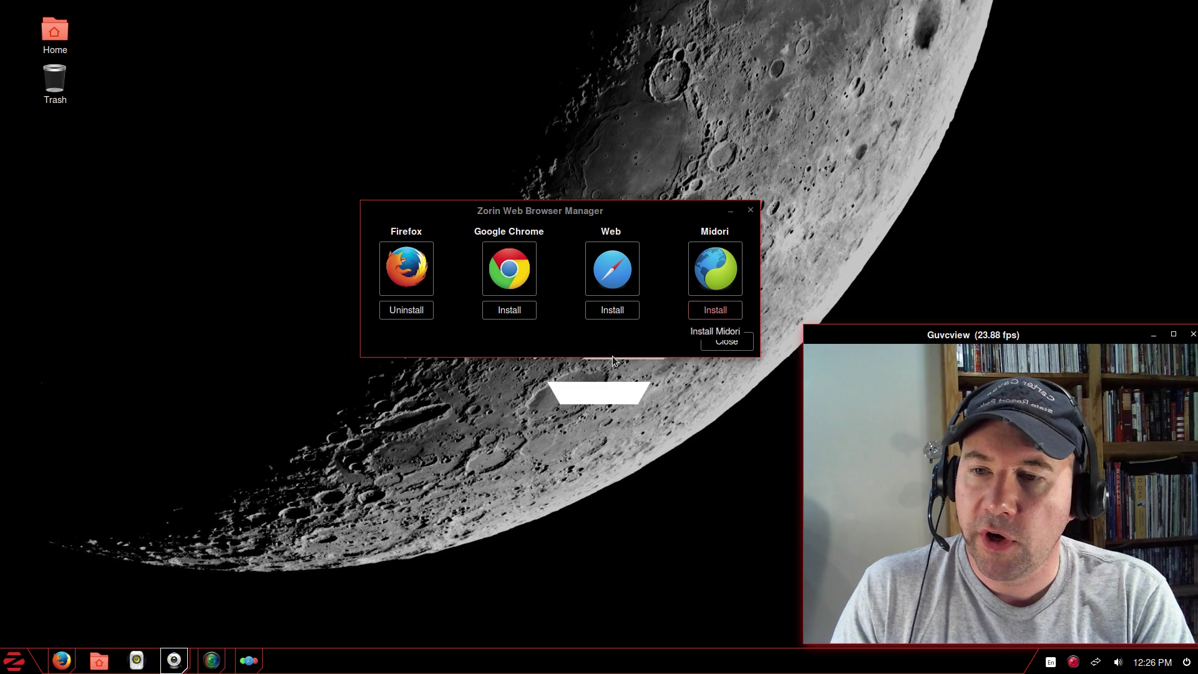
pyautogui.click(709, 310)
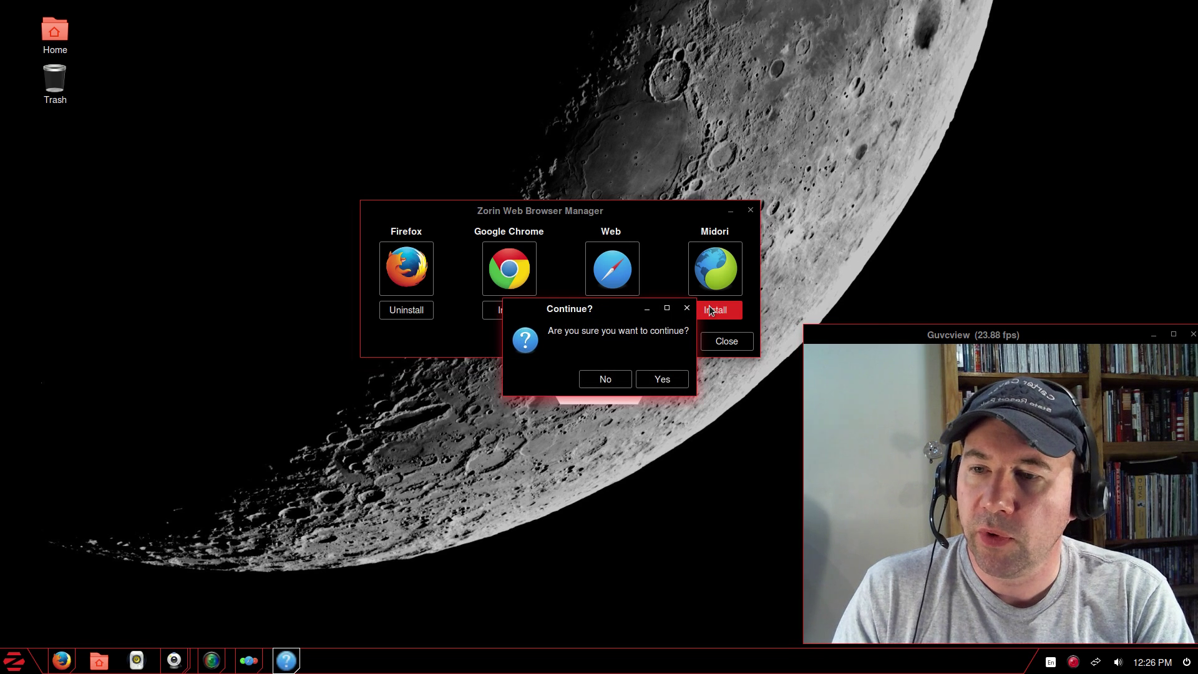
pyautogui.click(663, 383)
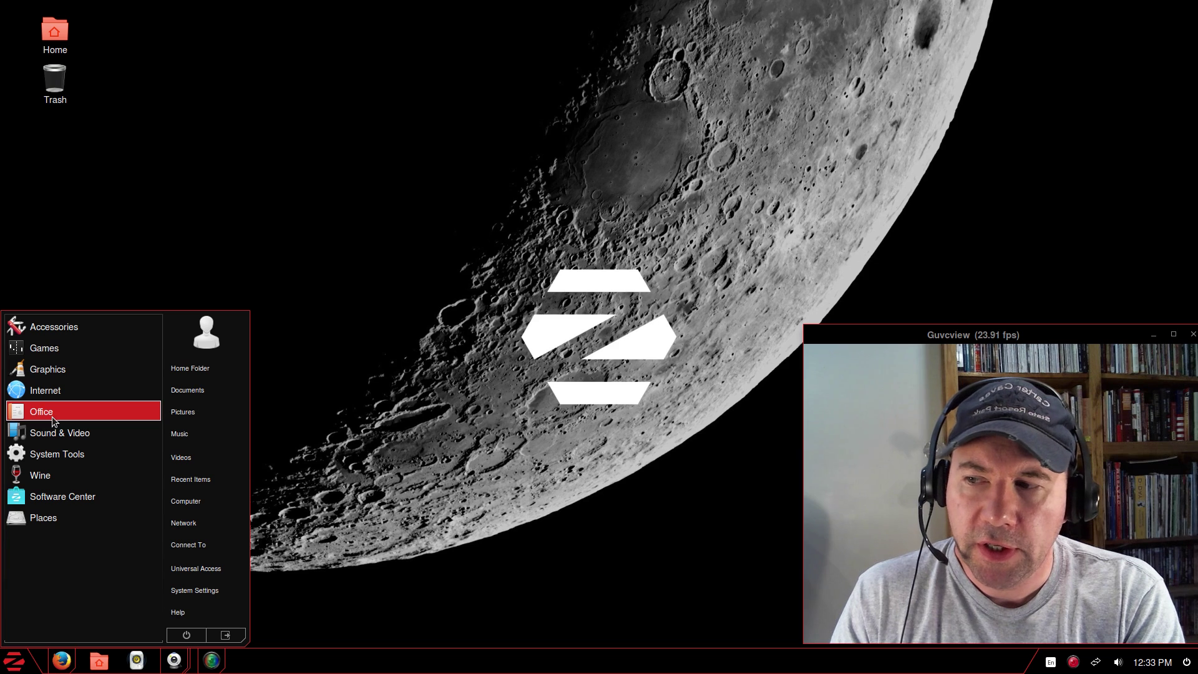
# Open the Calendar from the Office applications and move its window away from the screen corner
pyautogui.click(52, 418)
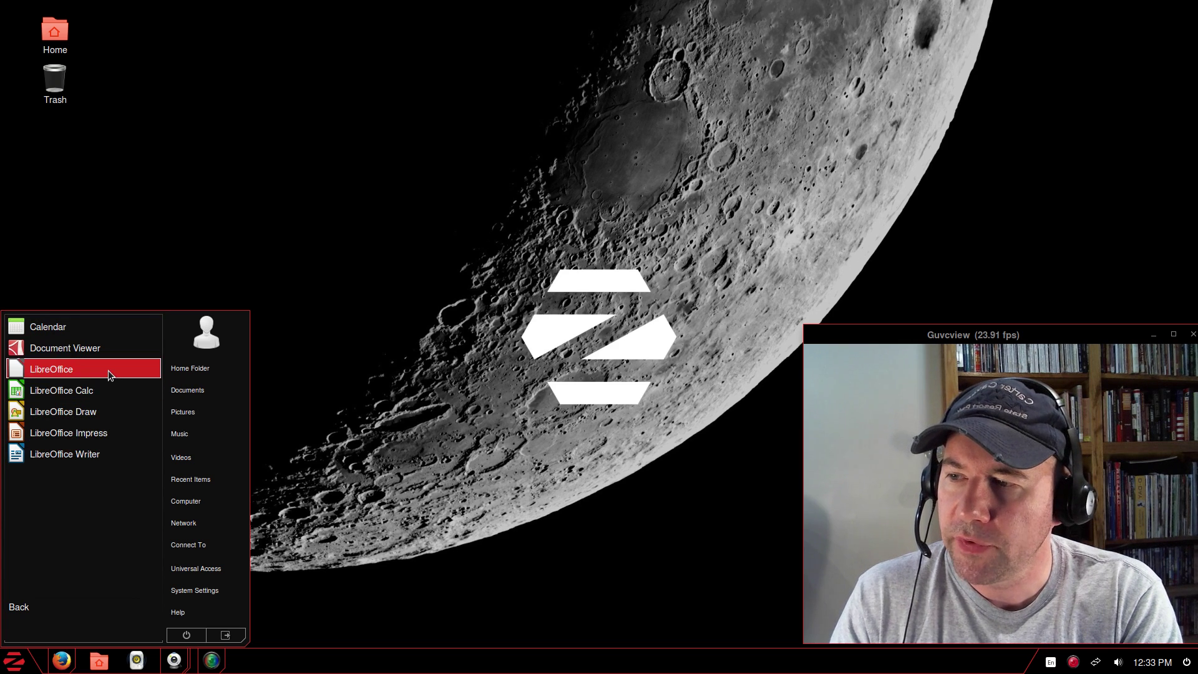
pyautogui.click(73, 327)
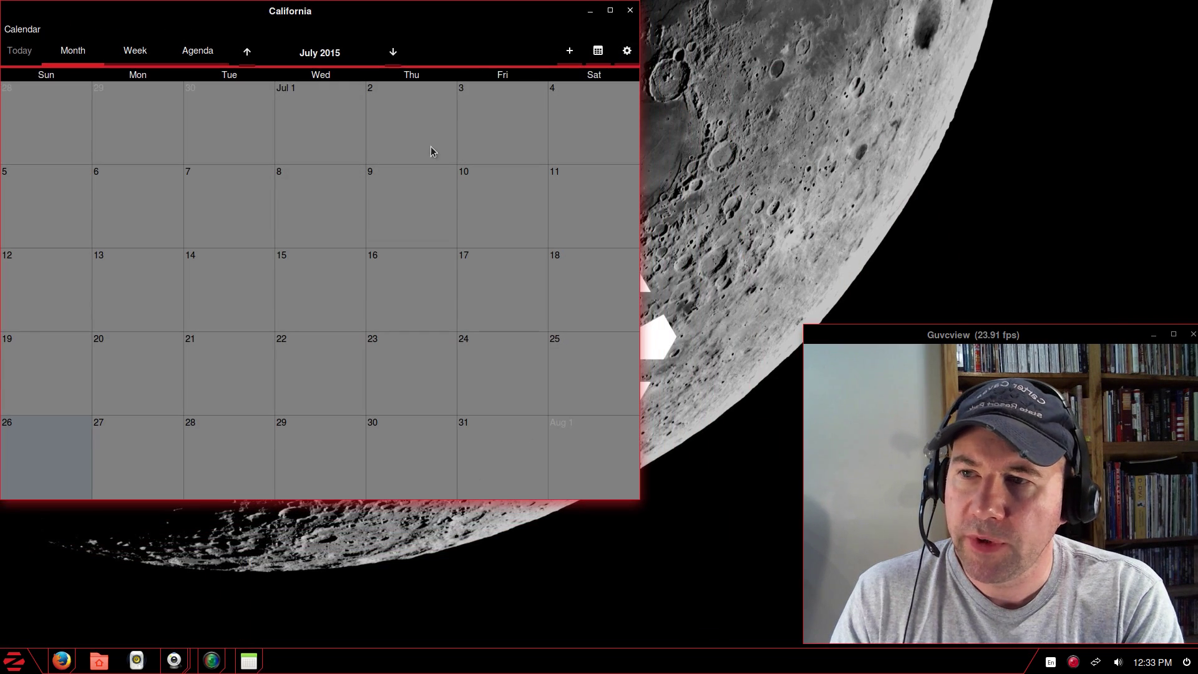
pyautogui.moveTo(359, 25); pyautogui.dragTo(522, 69)
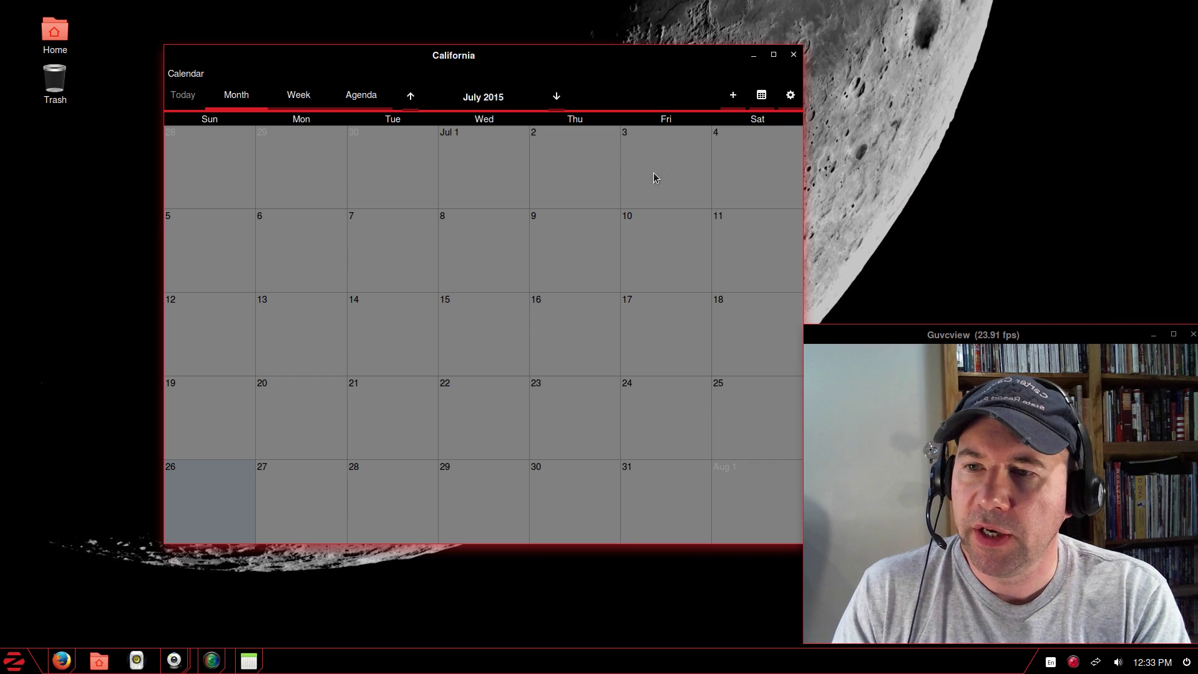
# Examine the calendar's Week and Agenda views, its zoom options and the calendar list, and close the application
pyautogui.click(297, 100)
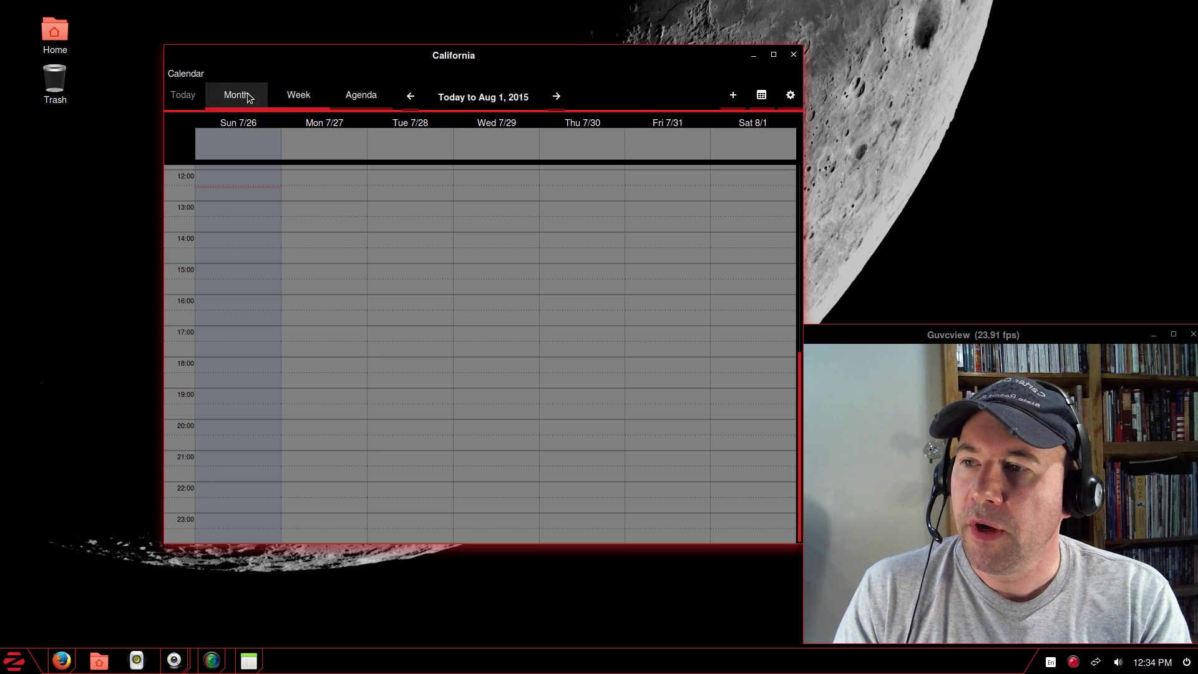
pyautogui.click(356, 100)
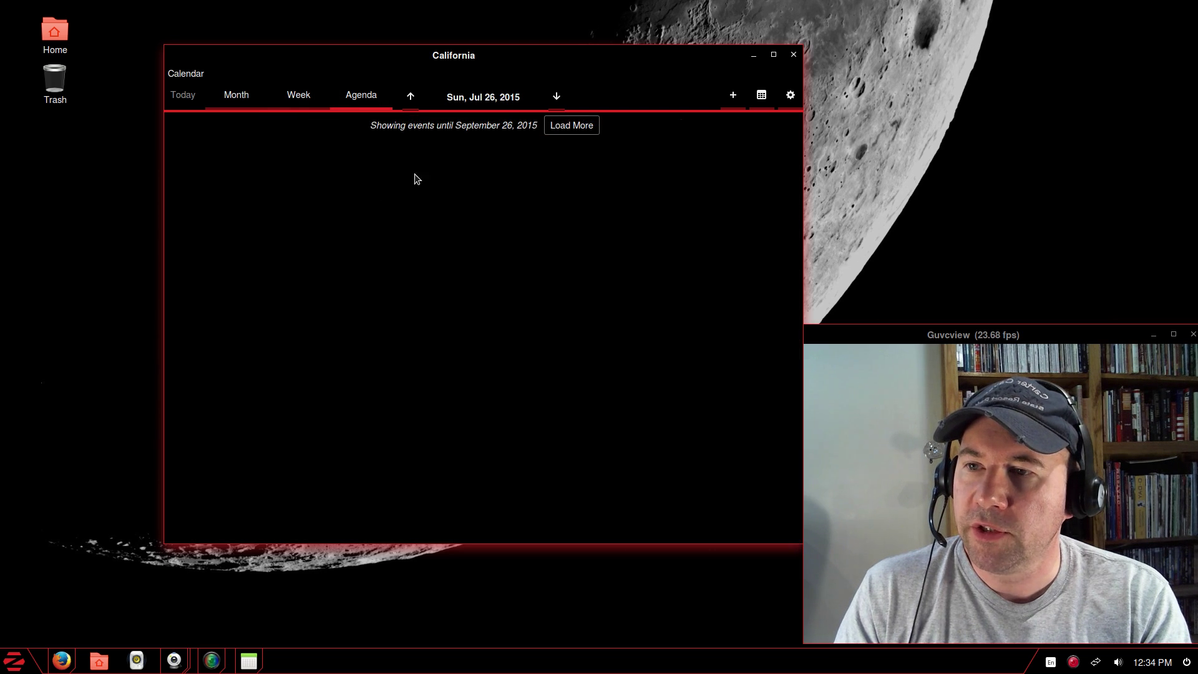
pyautogui.click(790, 96)
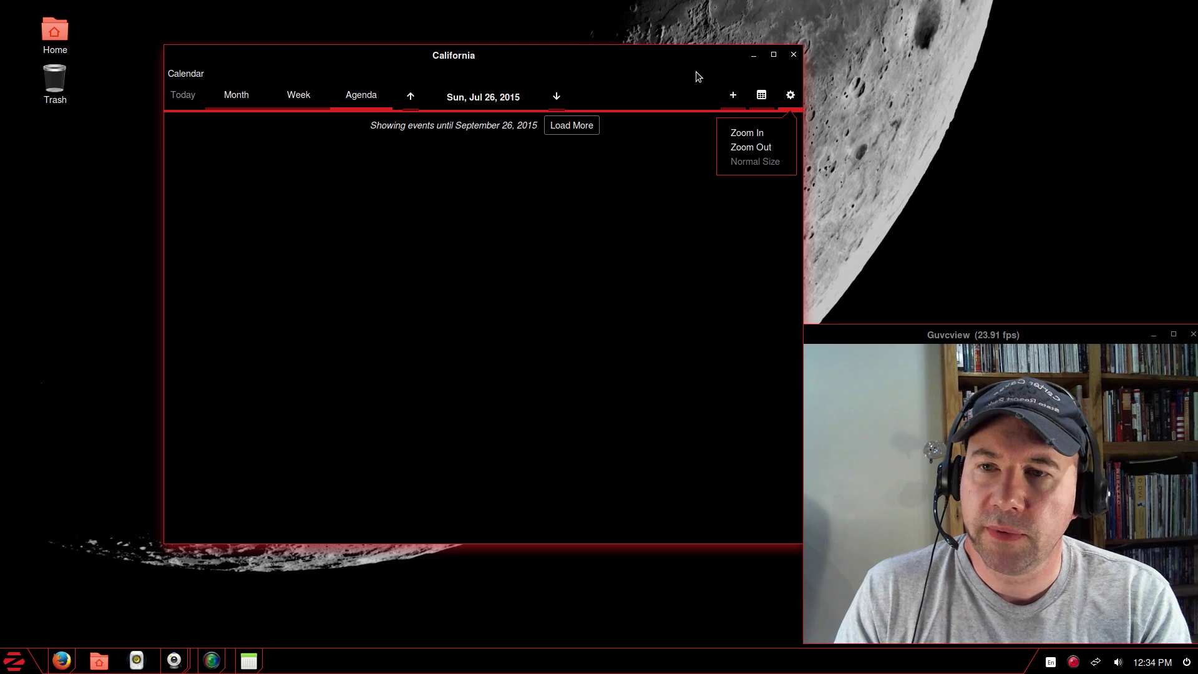
pyautogui.click(743, 93)
pyautogui.click(761, 95)
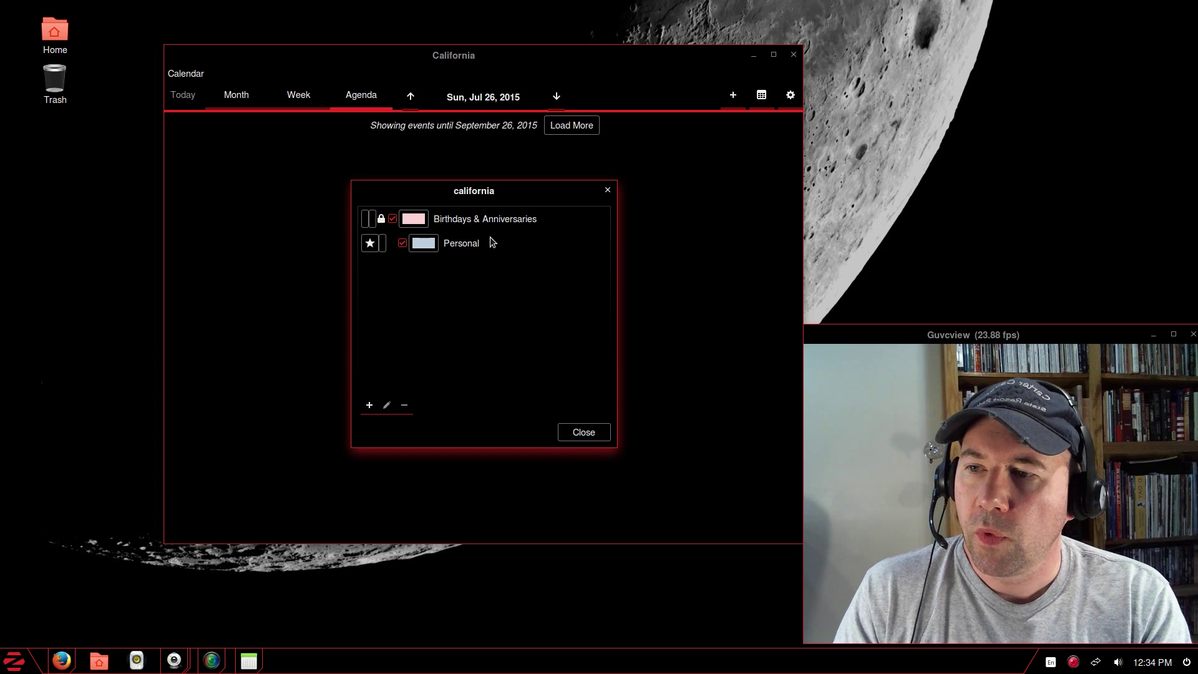
pyautogui.click(609, 192)
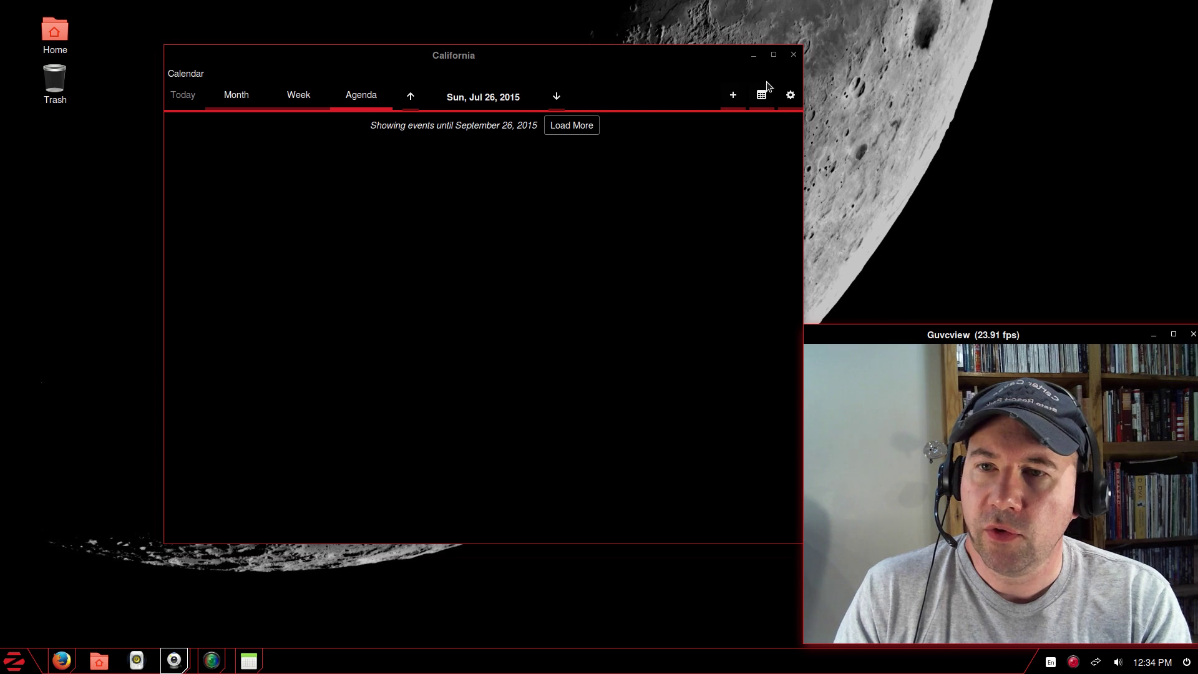
pyautogui.click(794, 55)
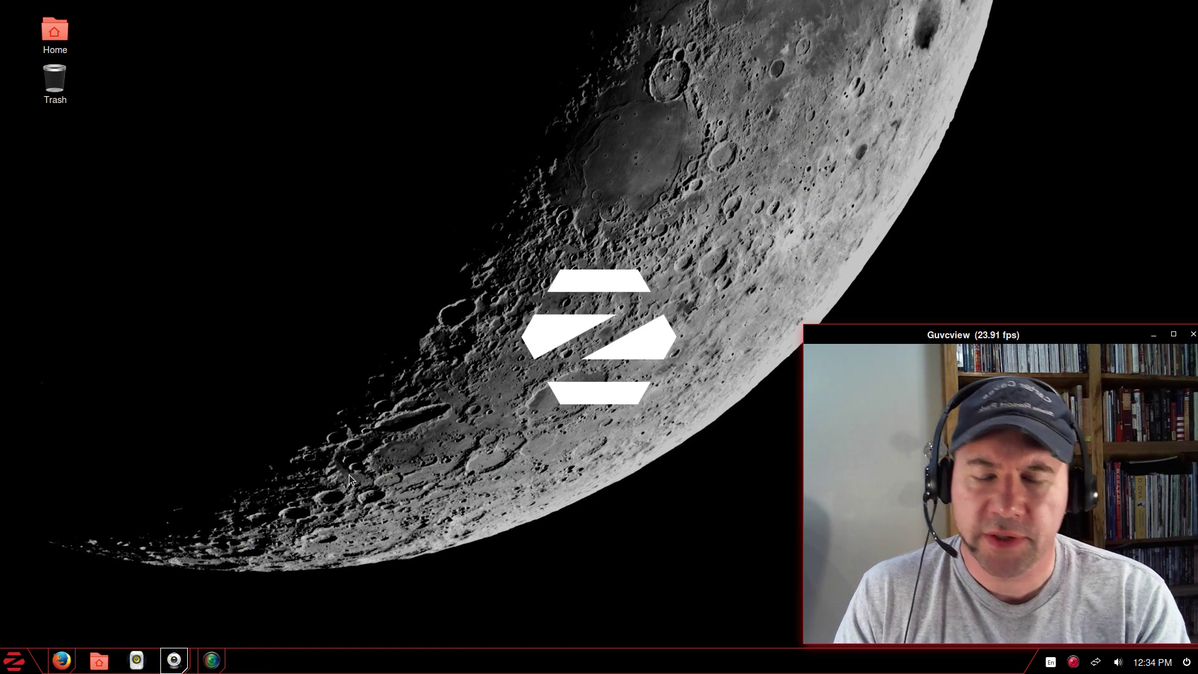
# Look through the Sound & Video applications in the Zorin menu
pyautogui.click(9, 665)
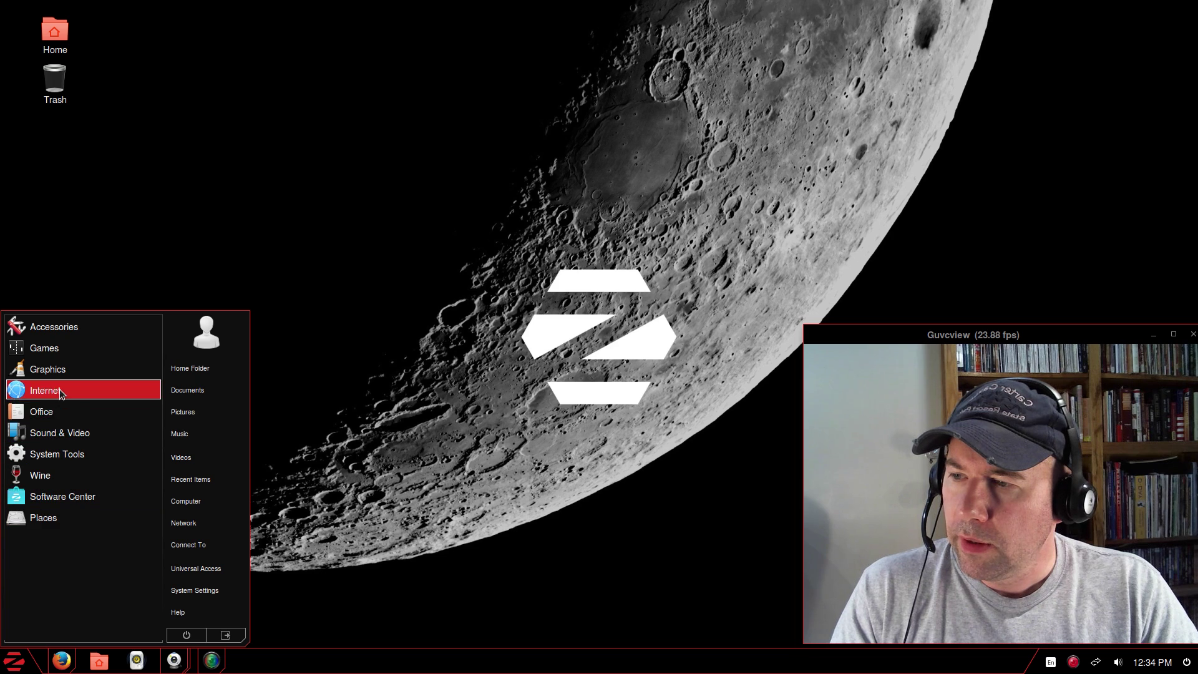
pyautogui.click(62, 433)
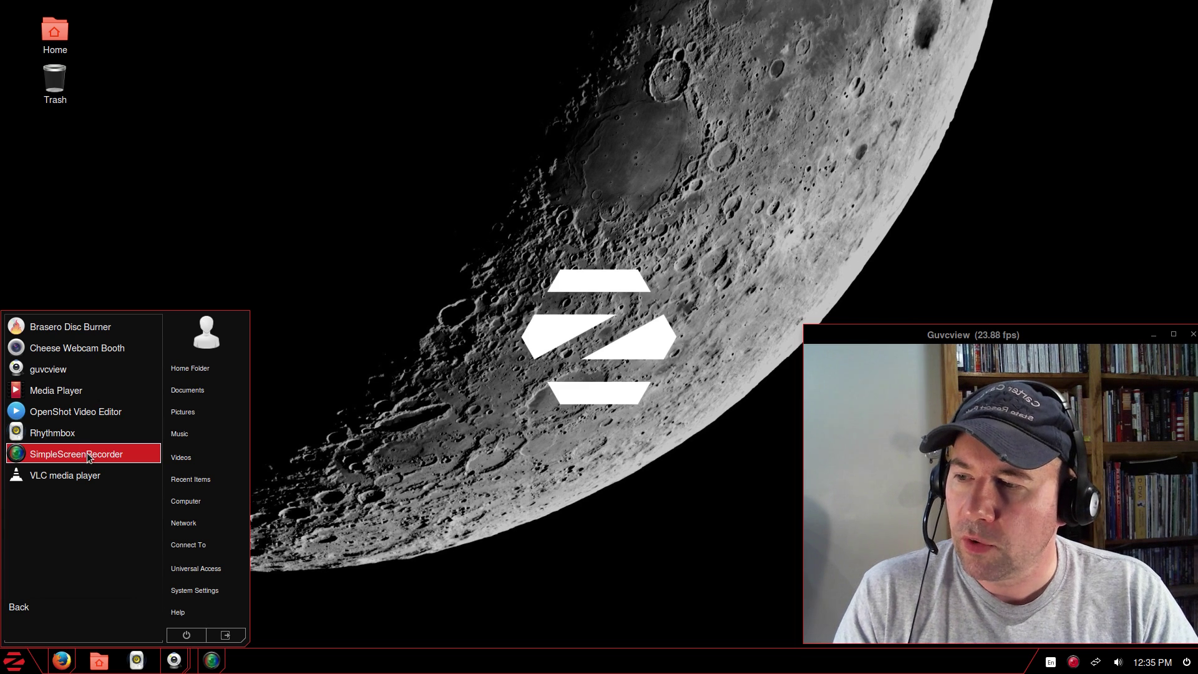
pyautogui.click(21, 608)
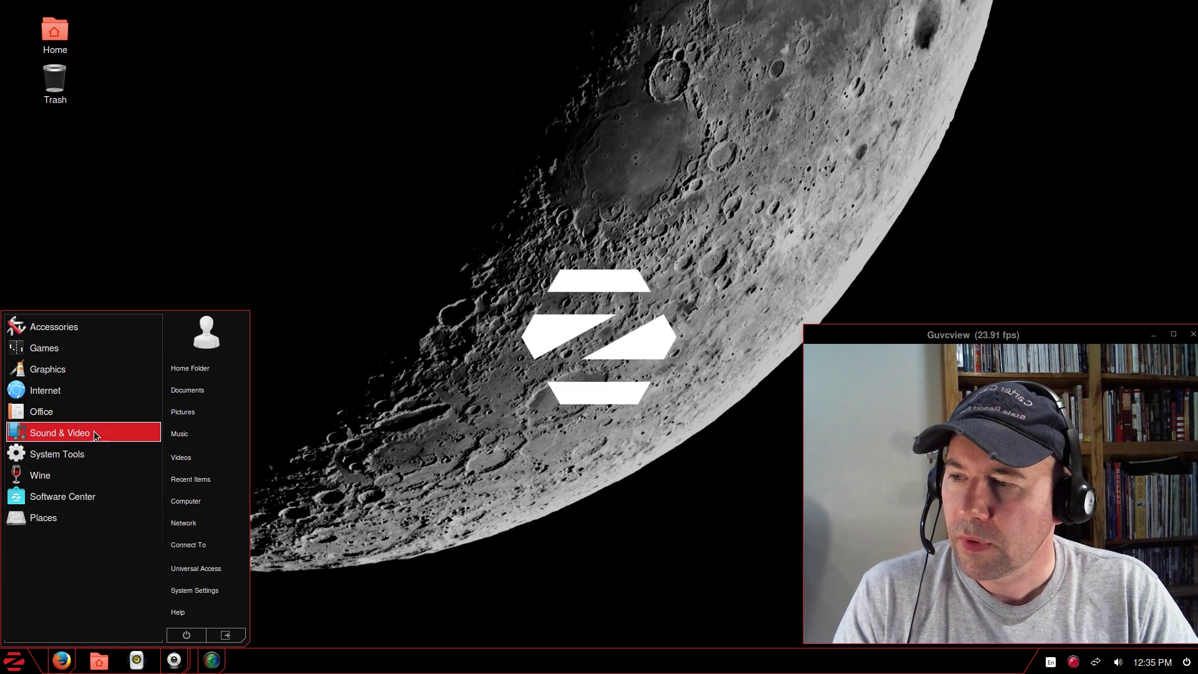
# Look through the System Tools category and its Administration entries
pyautogui.click(92, 454)
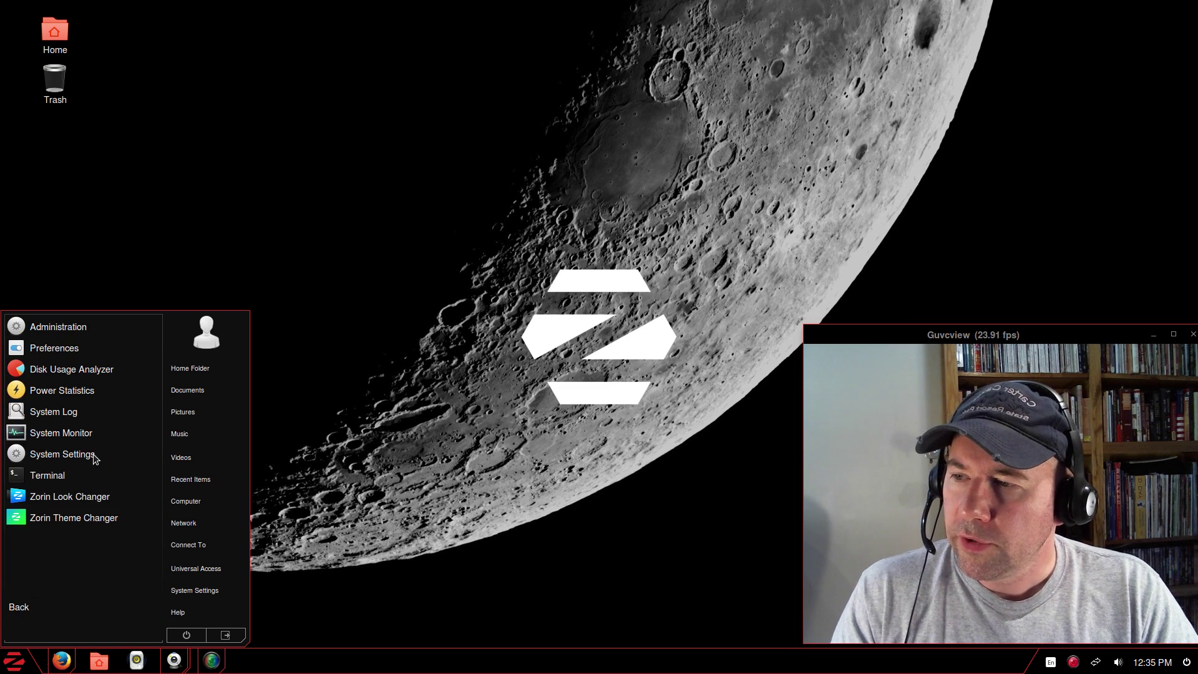
pyautogui.click(73, 328)
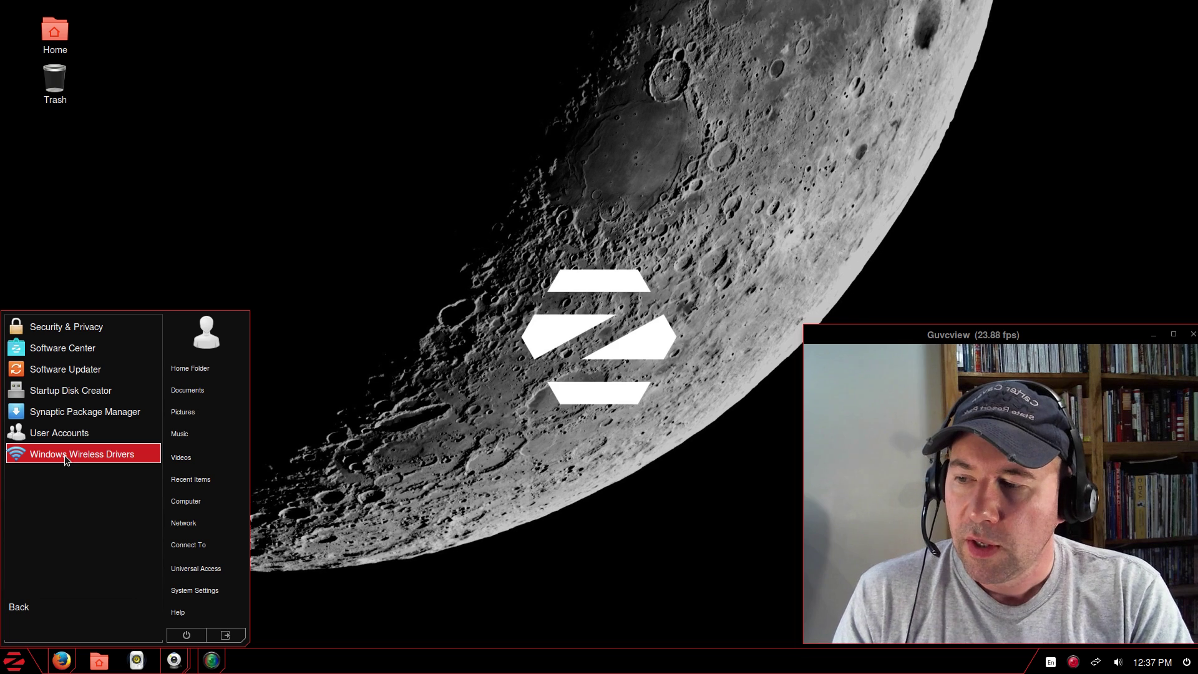
pyautogui.click(22, 608)
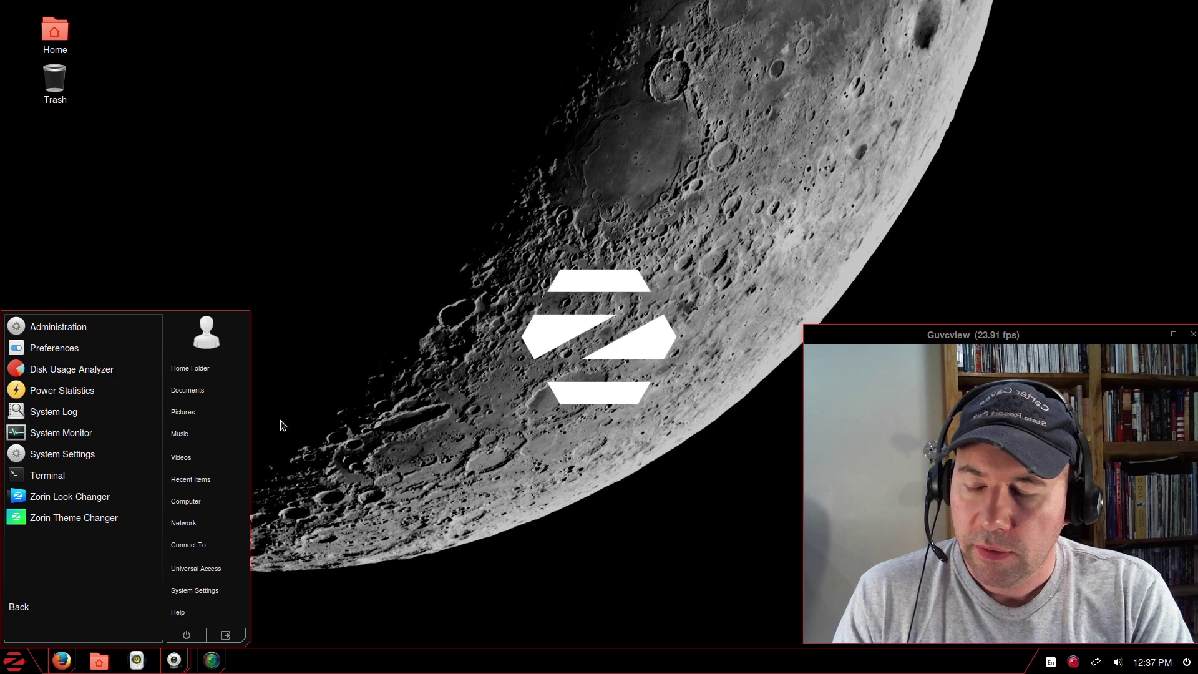
# Look through the Preferences entries, view the Appearance settings and close them
pyautogui.click(80, 350)
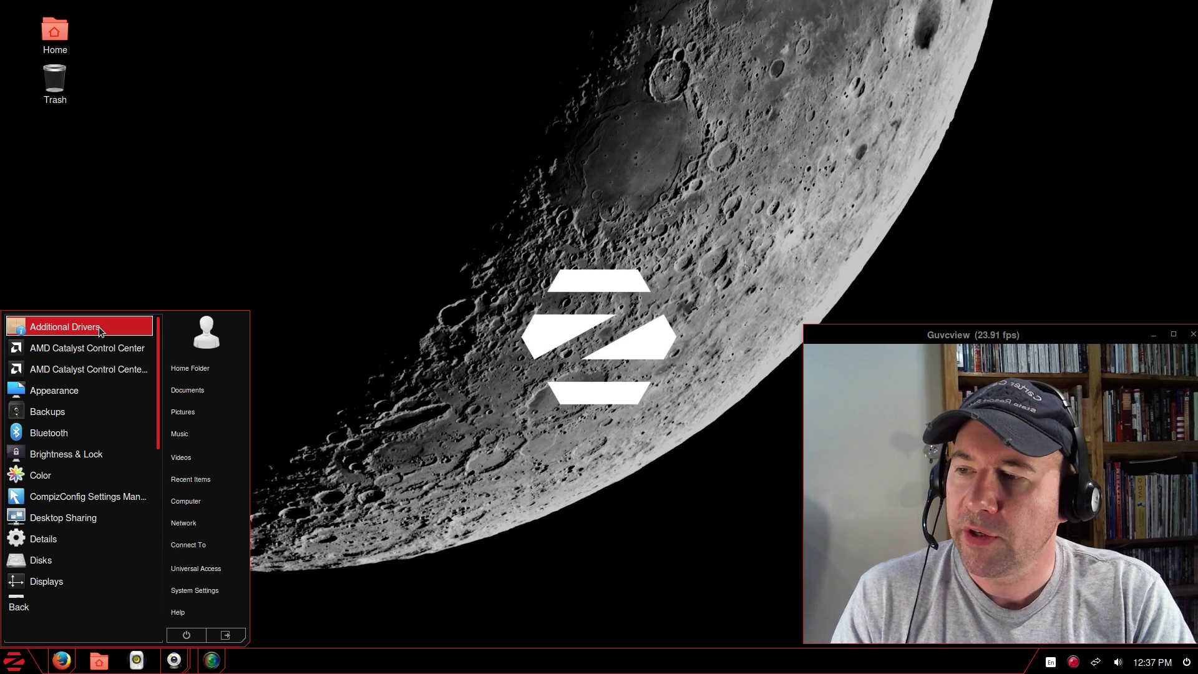
pyautogui.click(100, 390)
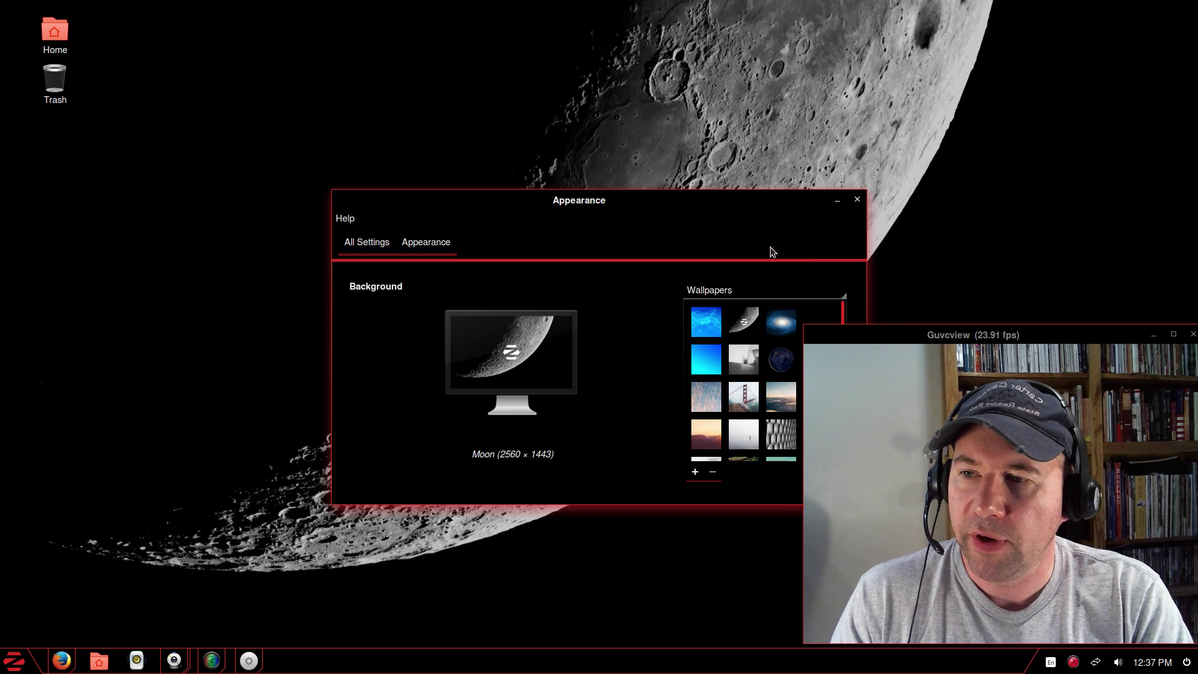
pyautogui.click(856, 203)
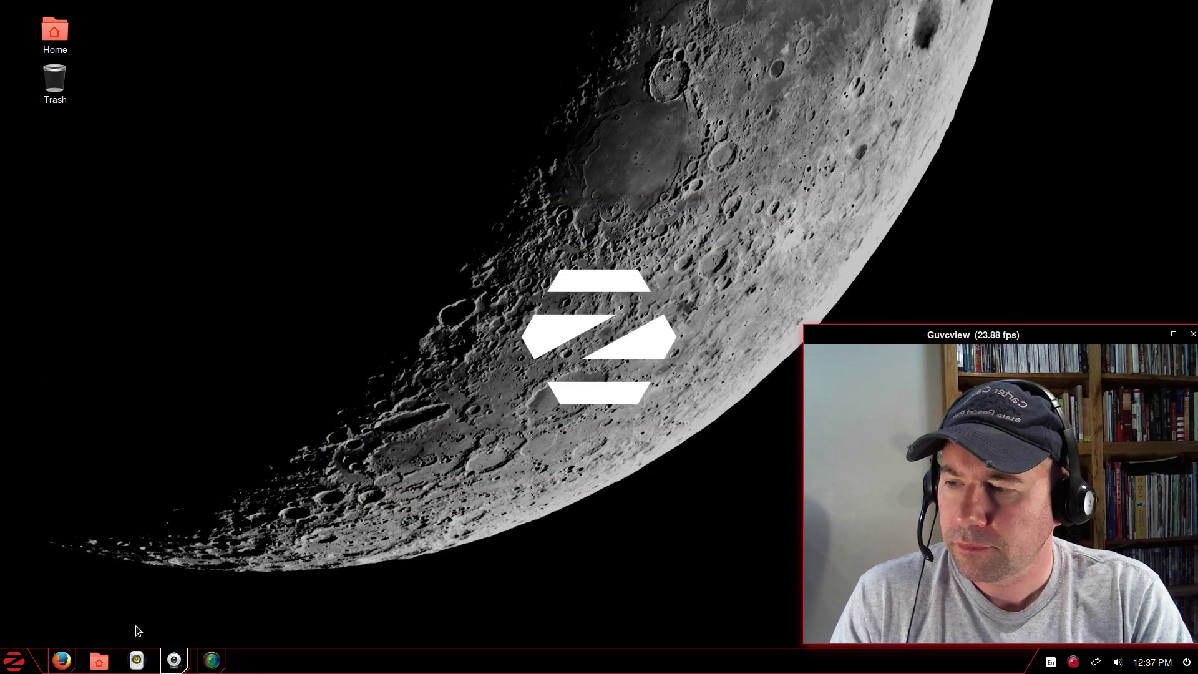
# Look through all the Preferences entries under System Tools, from Additional Drivers down to Wacom Tablet
pyautogui.click(14, 660)
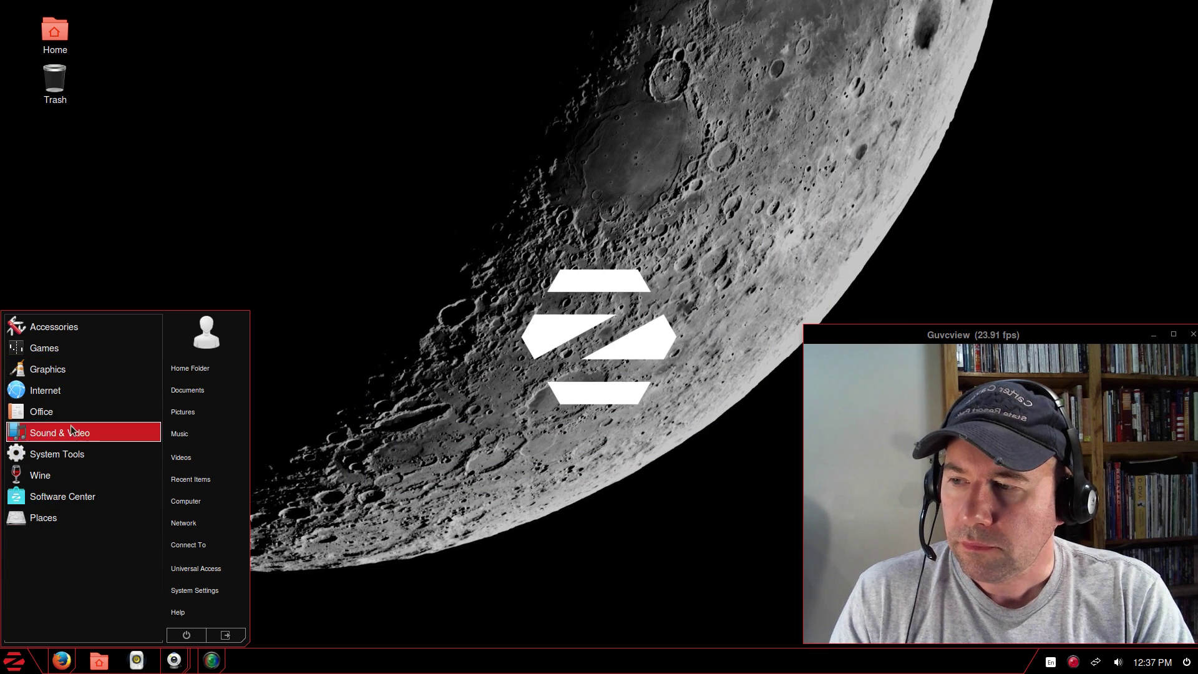
pyautogui.click(68, 454)
pyautogui.click(62, 347)
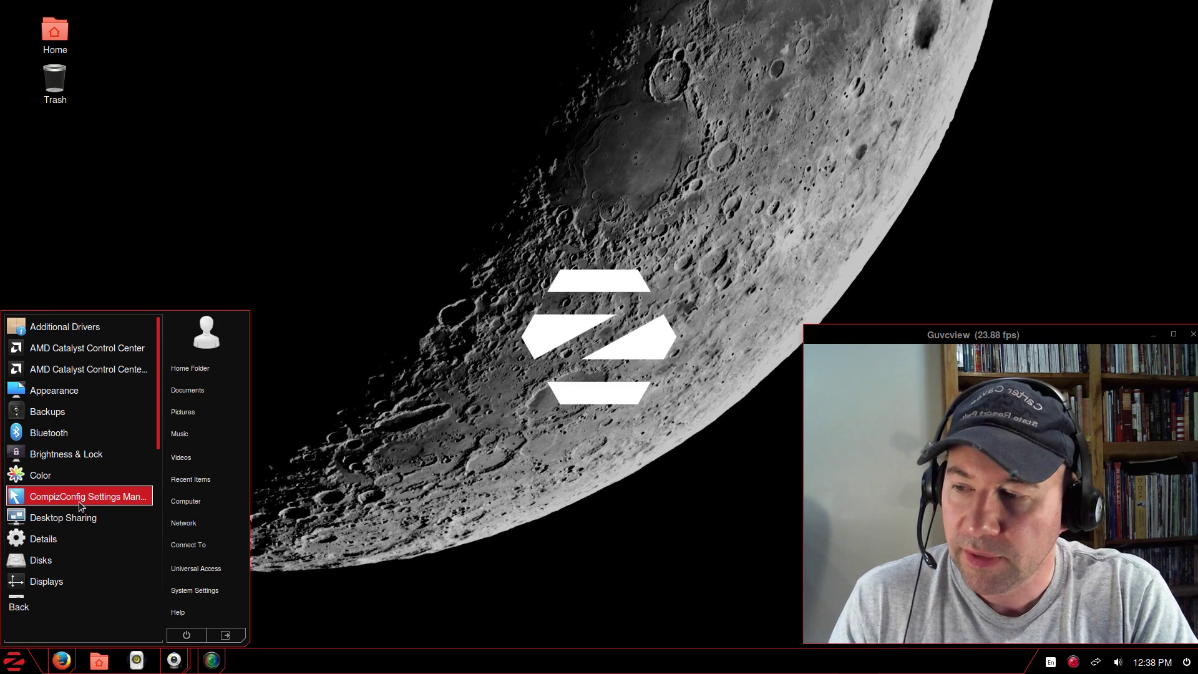
pyautogui.scroll(-1, 102, 499)
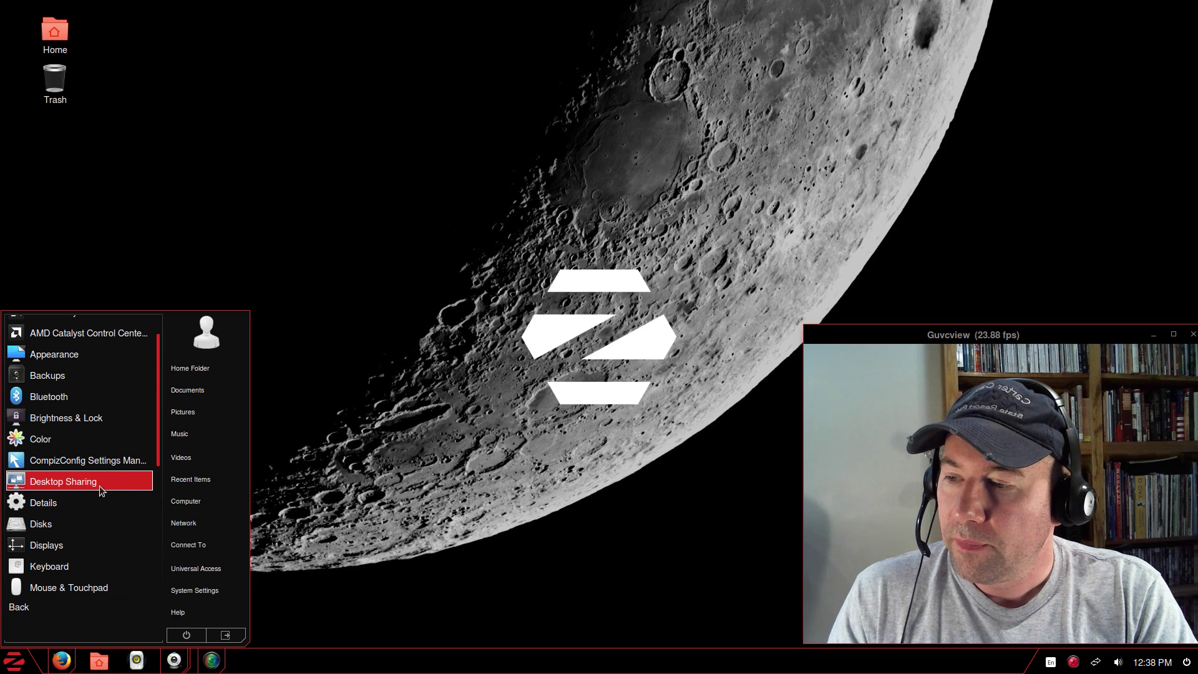
pyautogui.scroll(-2, 99, 500)
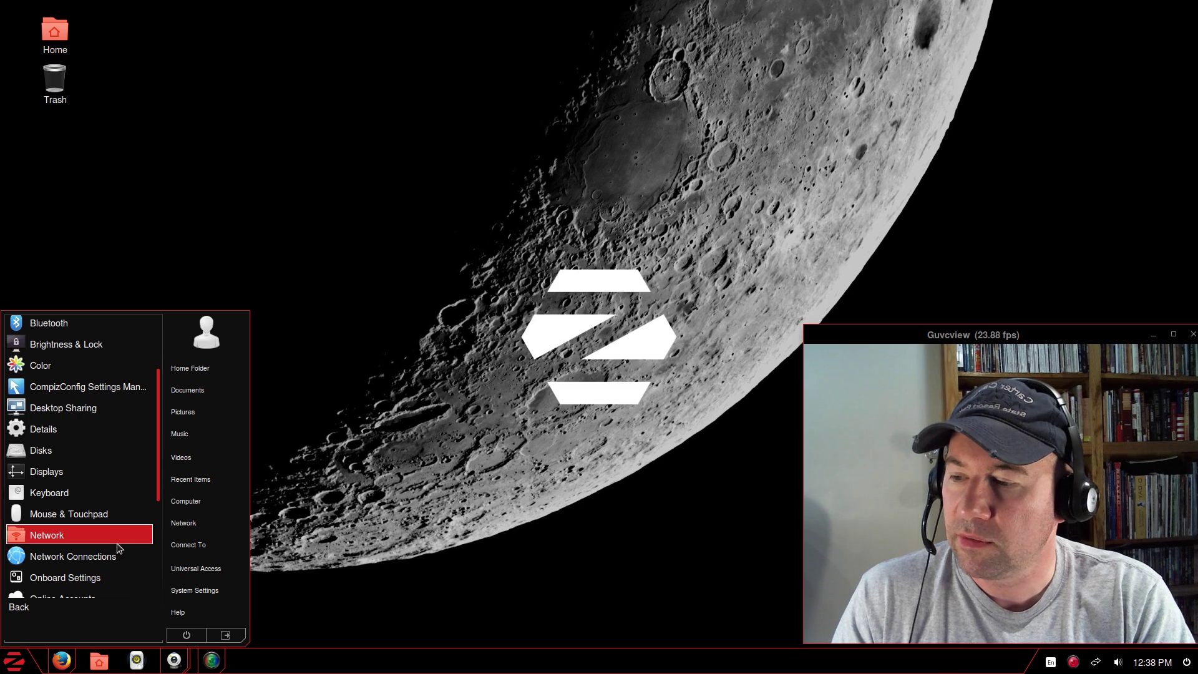
pyautogui.scroll(-1, 118, 548)
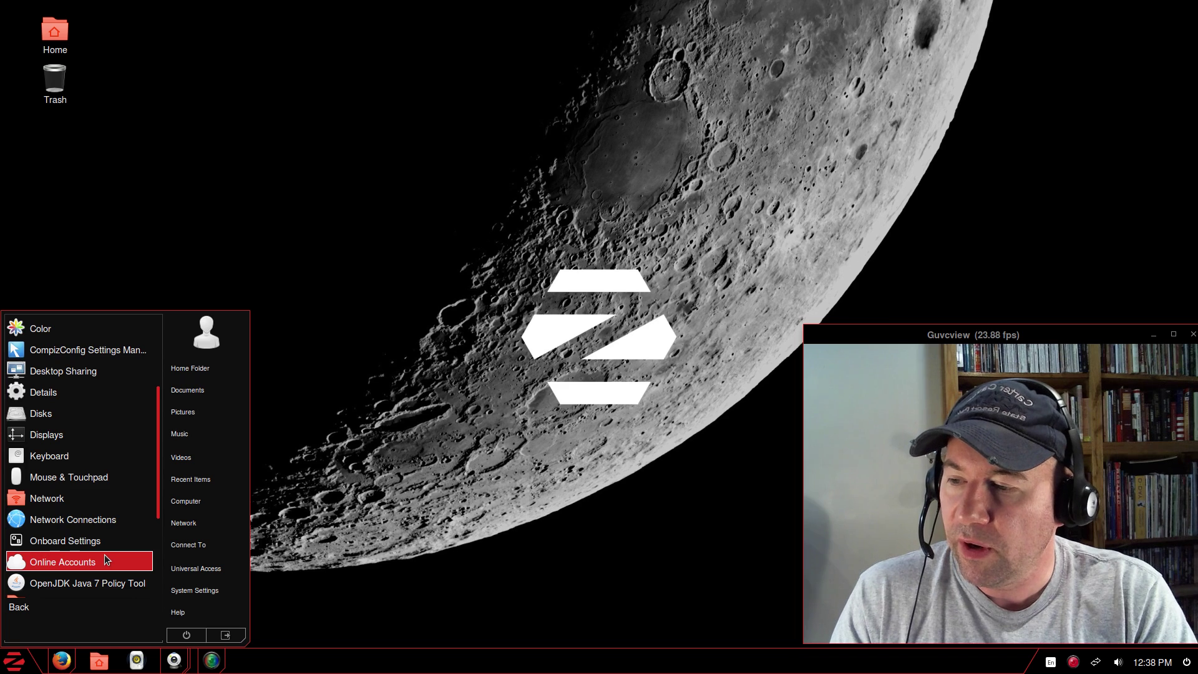
pyautogui.scroll(-2, 105, 559)
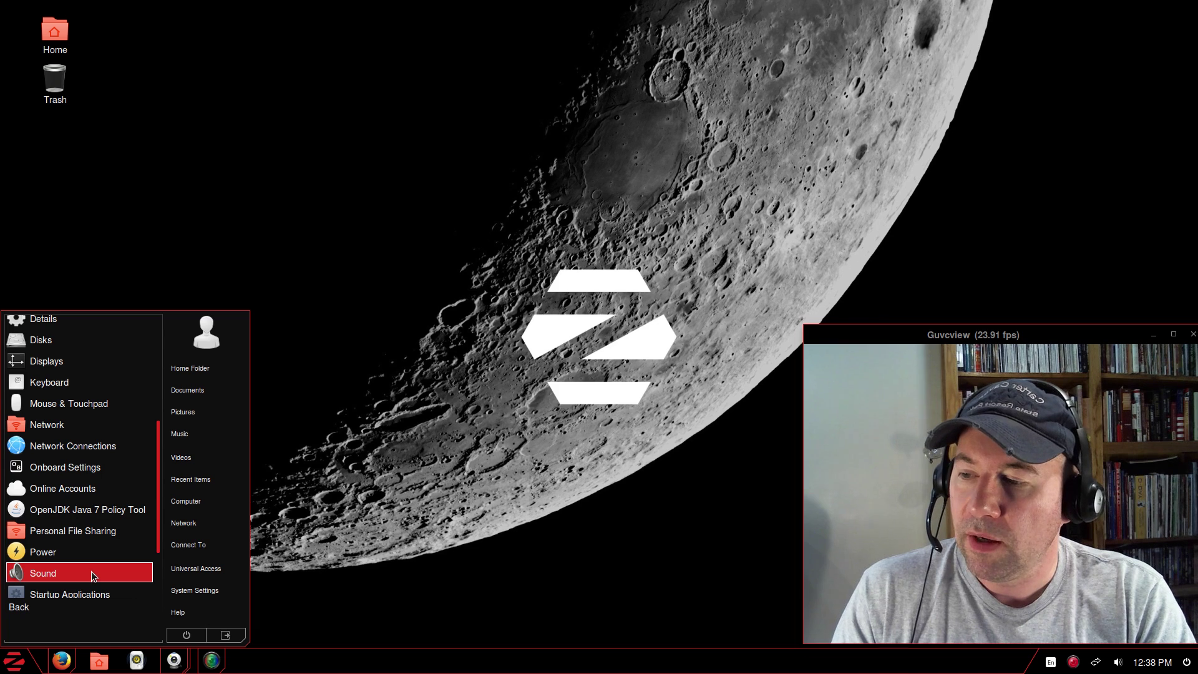
pyautogui.scroll(-1, 91, 575)
pyautogui.scroll(-1, 88, 560)
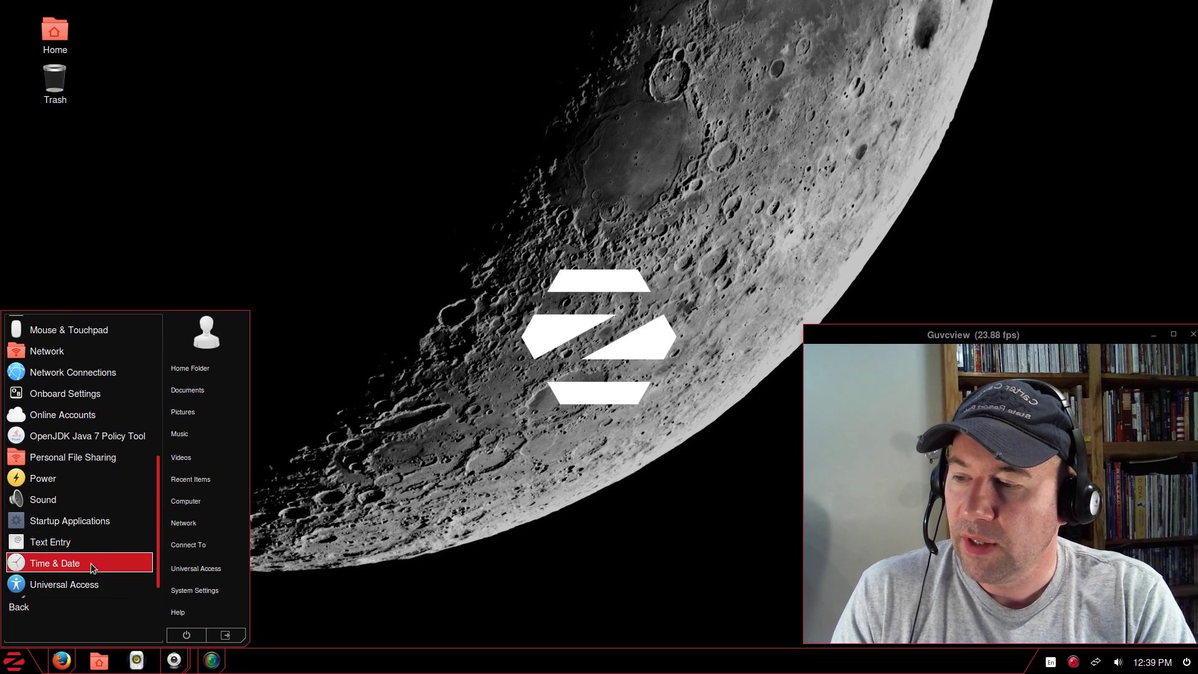
pyautogui.scroll(-1, 91, 565)
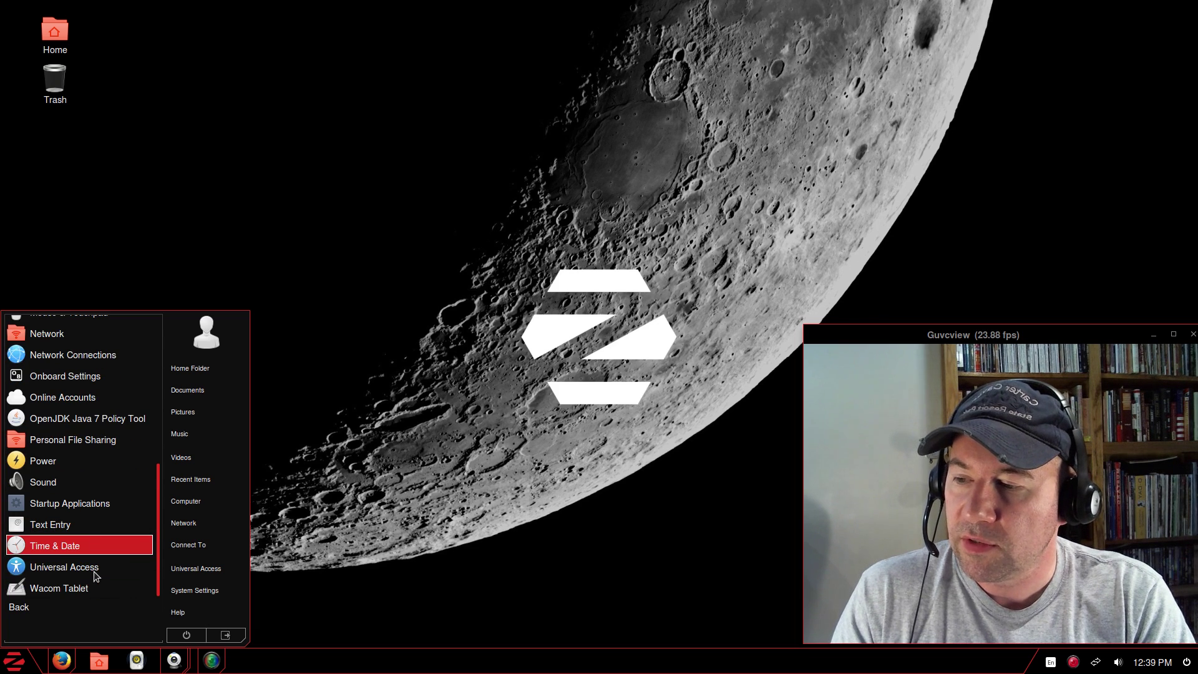
# Open System Monitor from System Tools, examine its Processes and Resources views, and close it
pyautogui.click(38, 606)
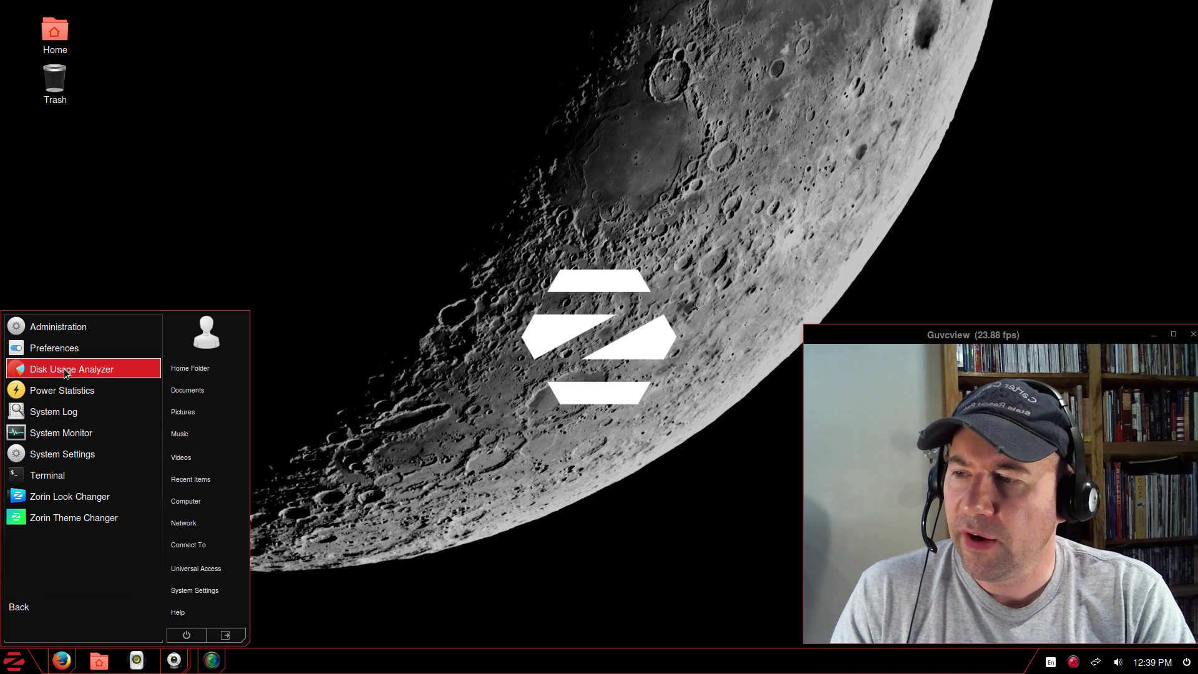
pyautogui.click(91, 440)
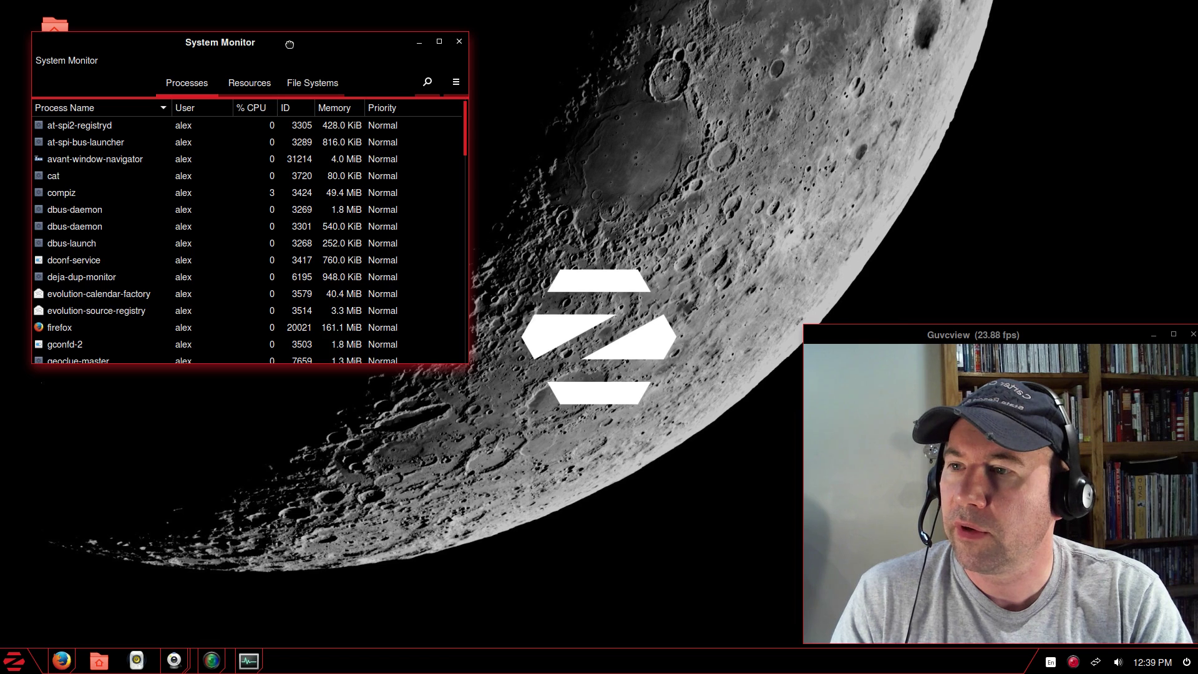
pyautogui.moveTo(284, 41); pyautogui.dragTo(446, 78)
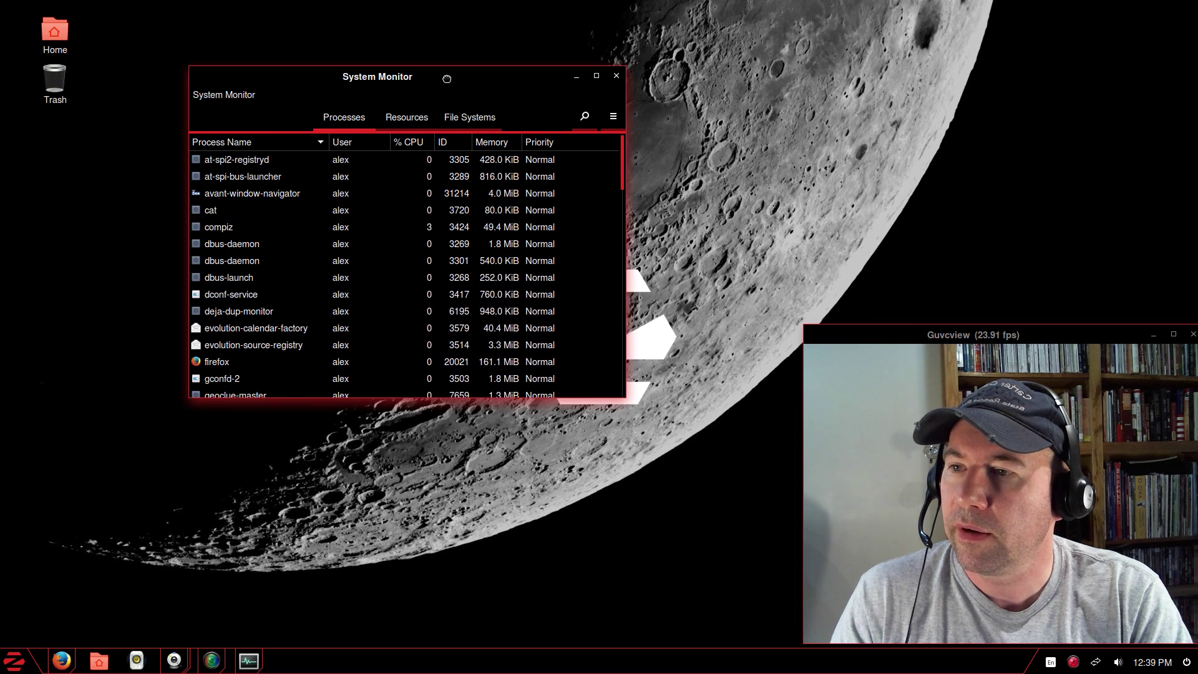
pyautogui.click(407, 118)
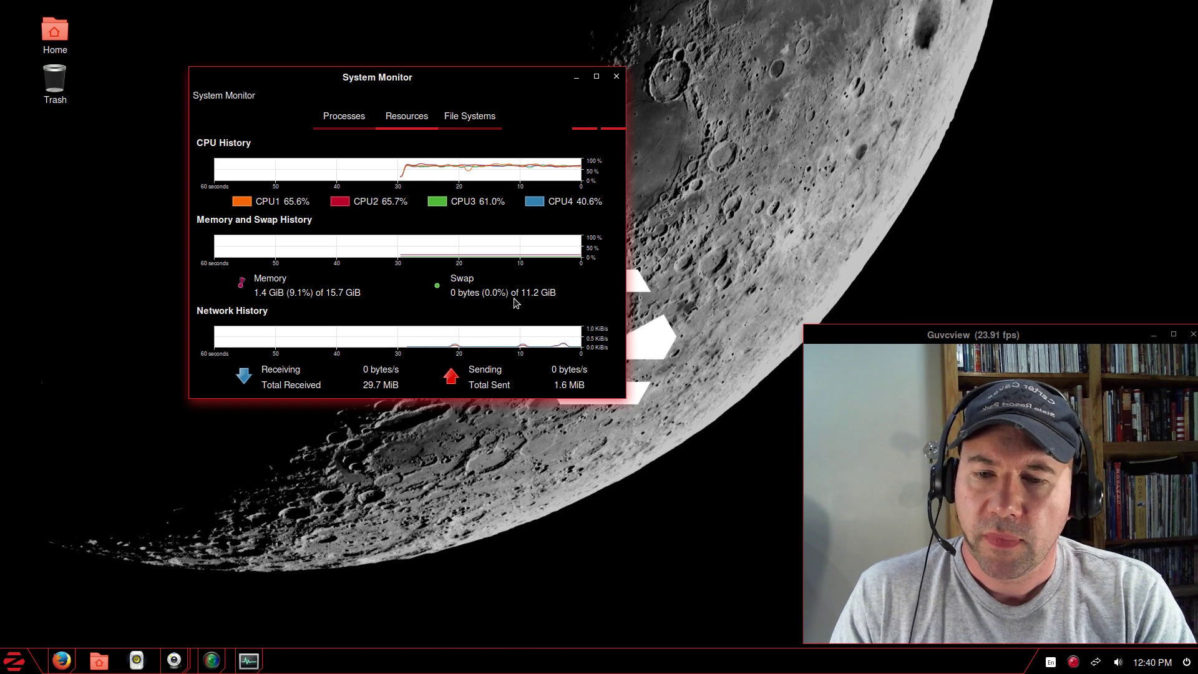
pyautogui.click(615, 80)
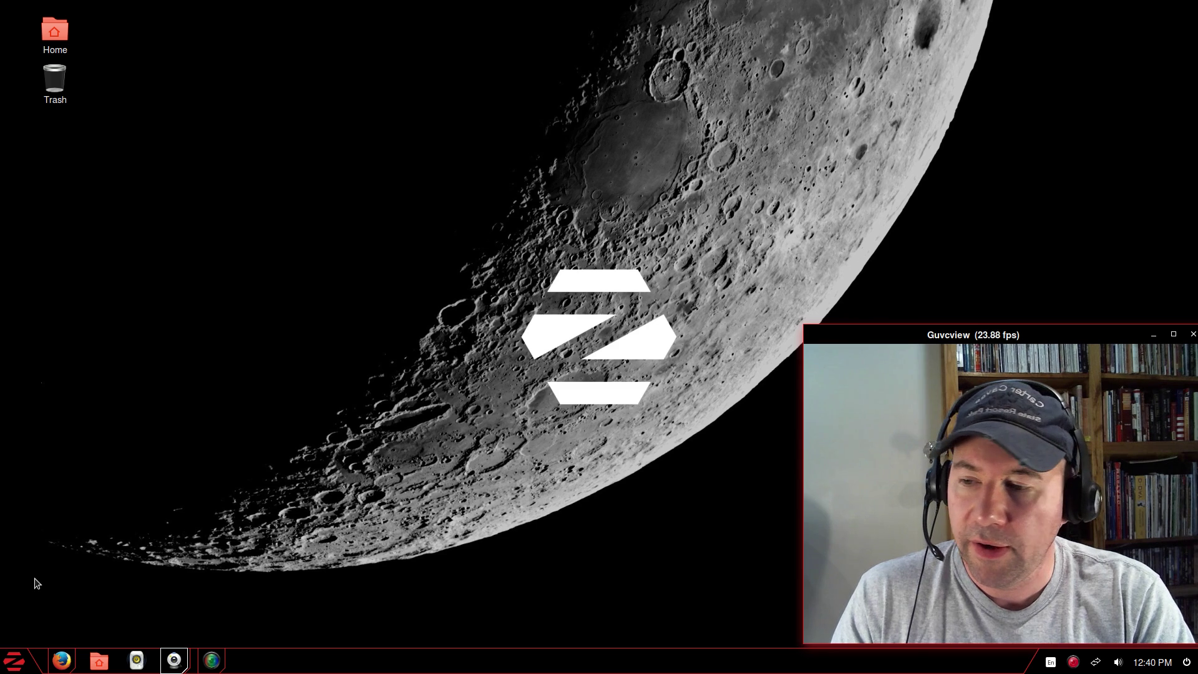
# Look over the remaining System Tools entries and the Wine category in the Zorin menu
pyautogui.click(12, 664)
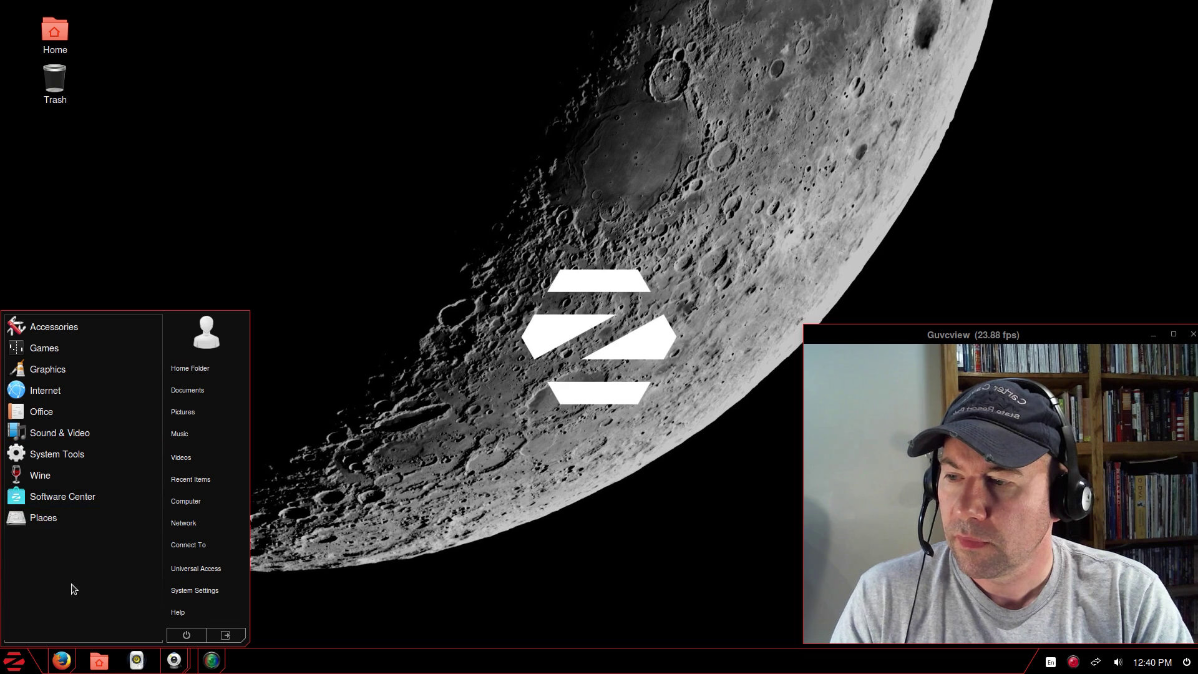
pyautogui.click(77, 454)
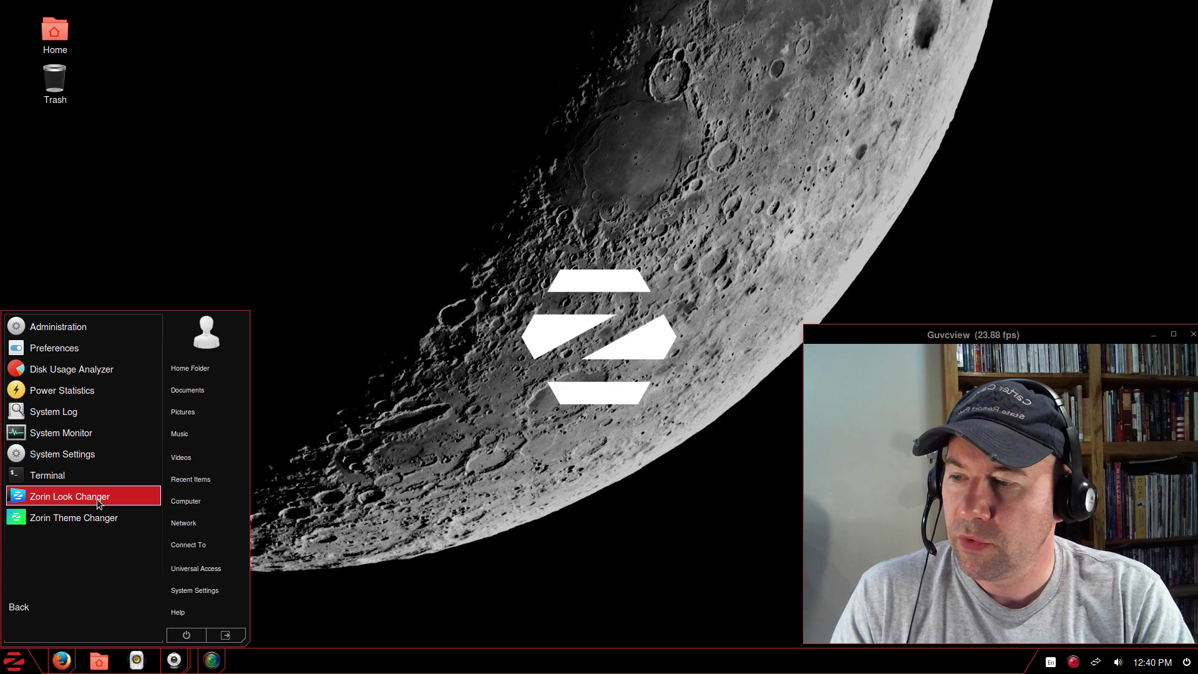
pyautogui.click(68, 608)
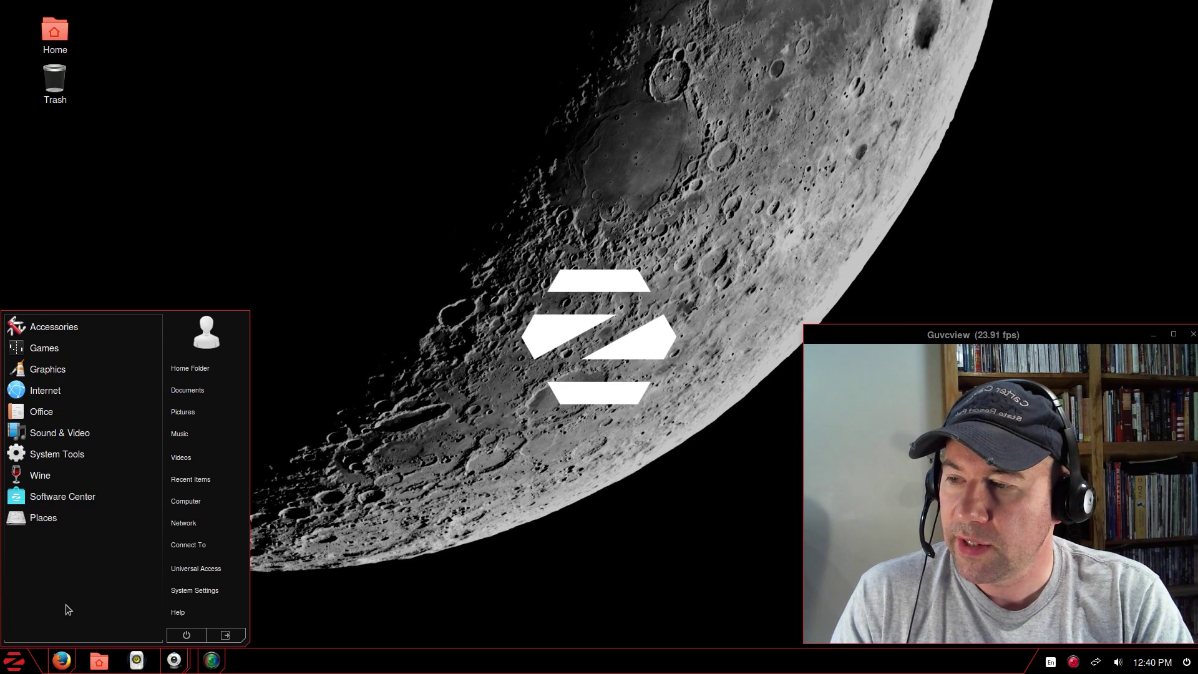
pyautogui.click(51, 473)
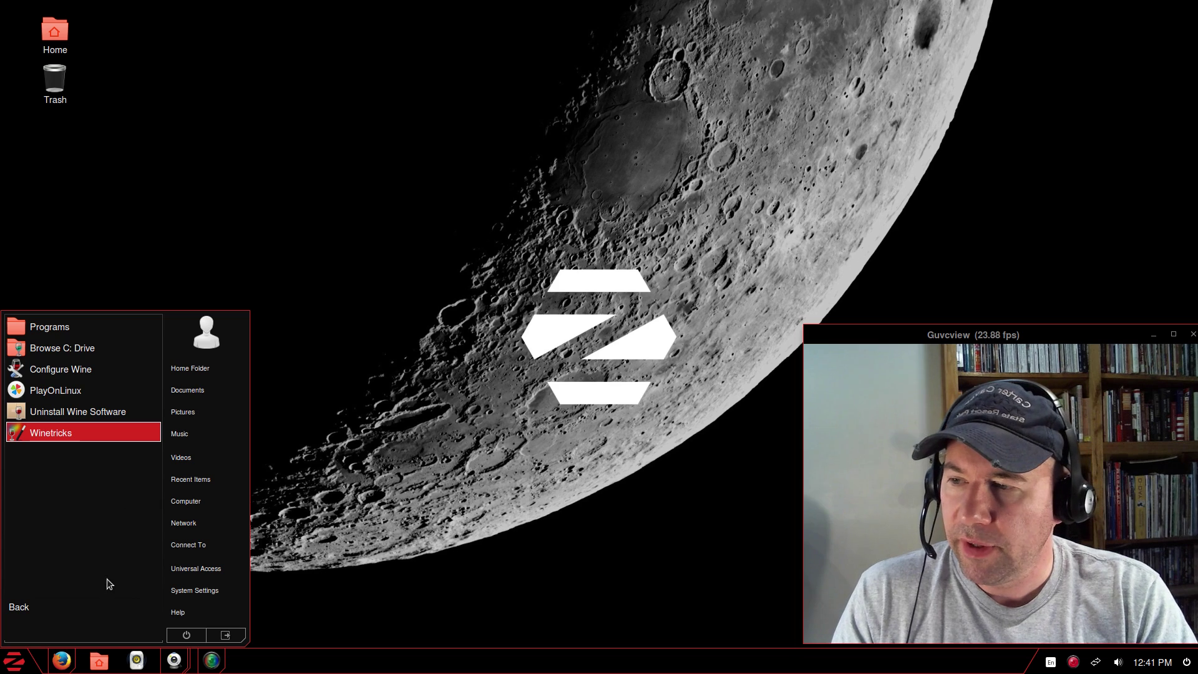
pyautogui.click(8, 615)
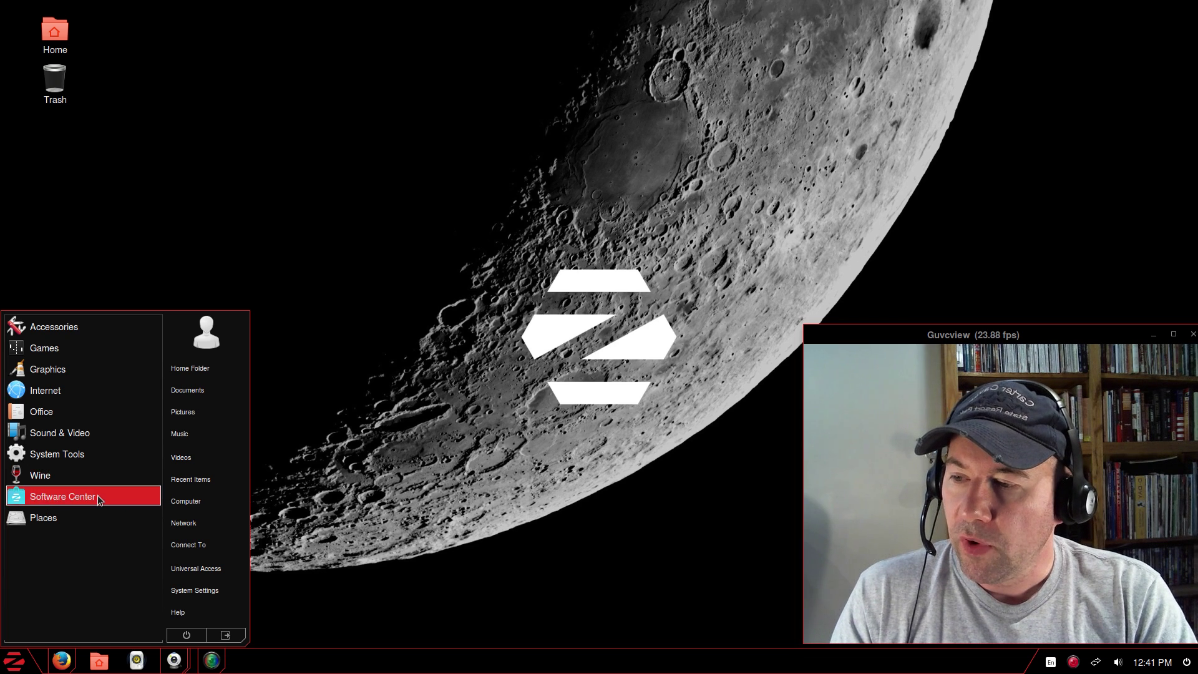
# Look through the Places entries in the Zorin menu and close the menu
pyautogui.click(63, 518)
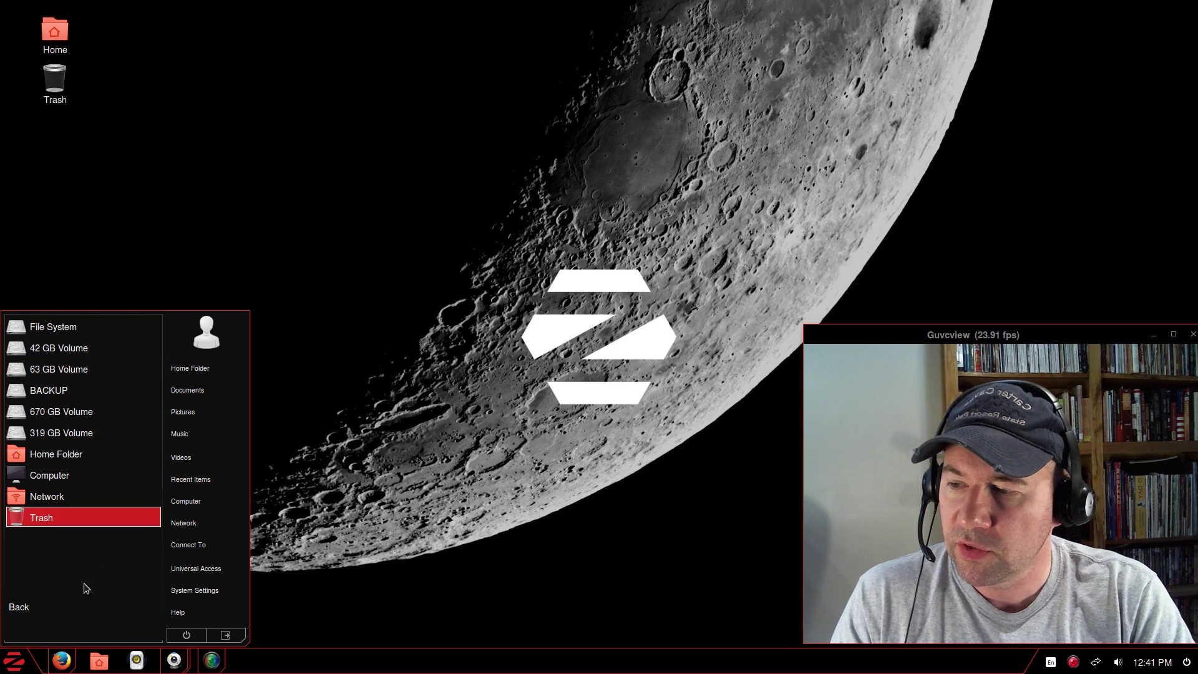
pyautogui.click(80, 604)
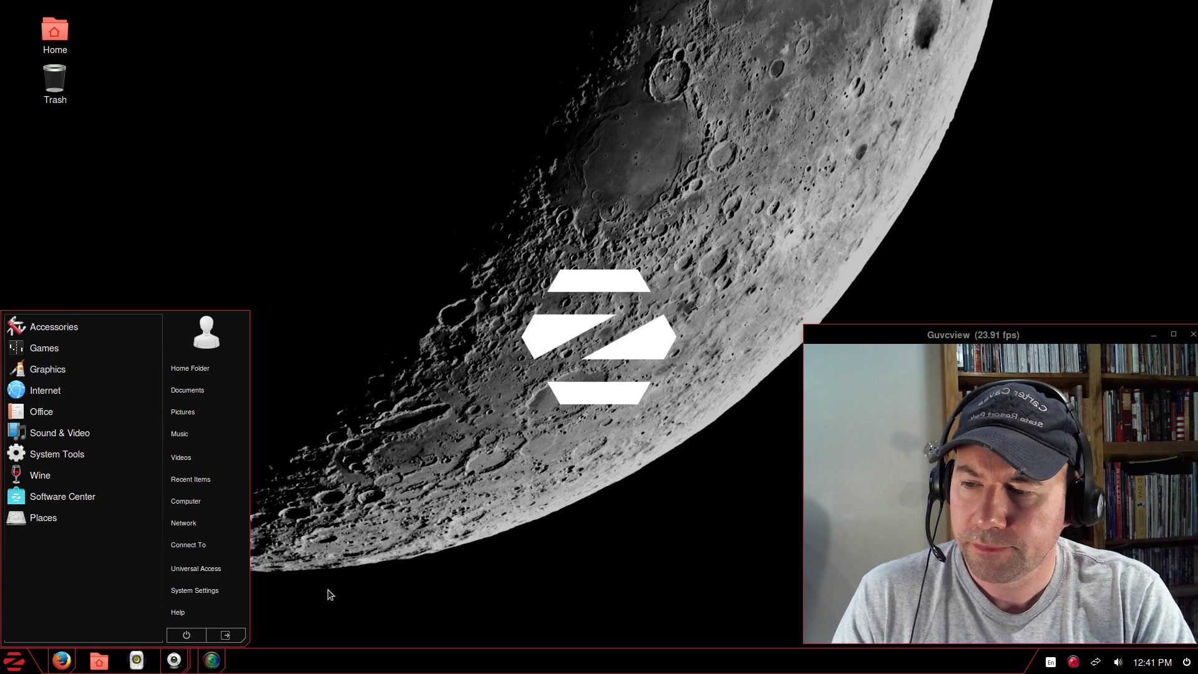
pyautogui.click(315, 590)
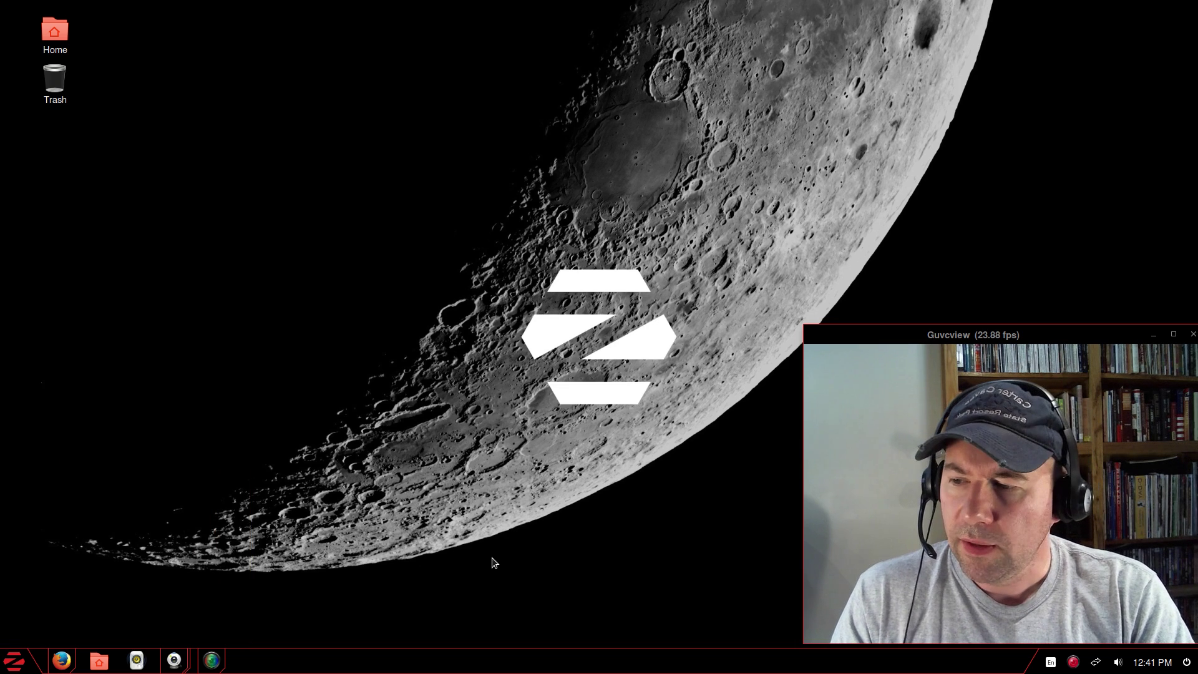